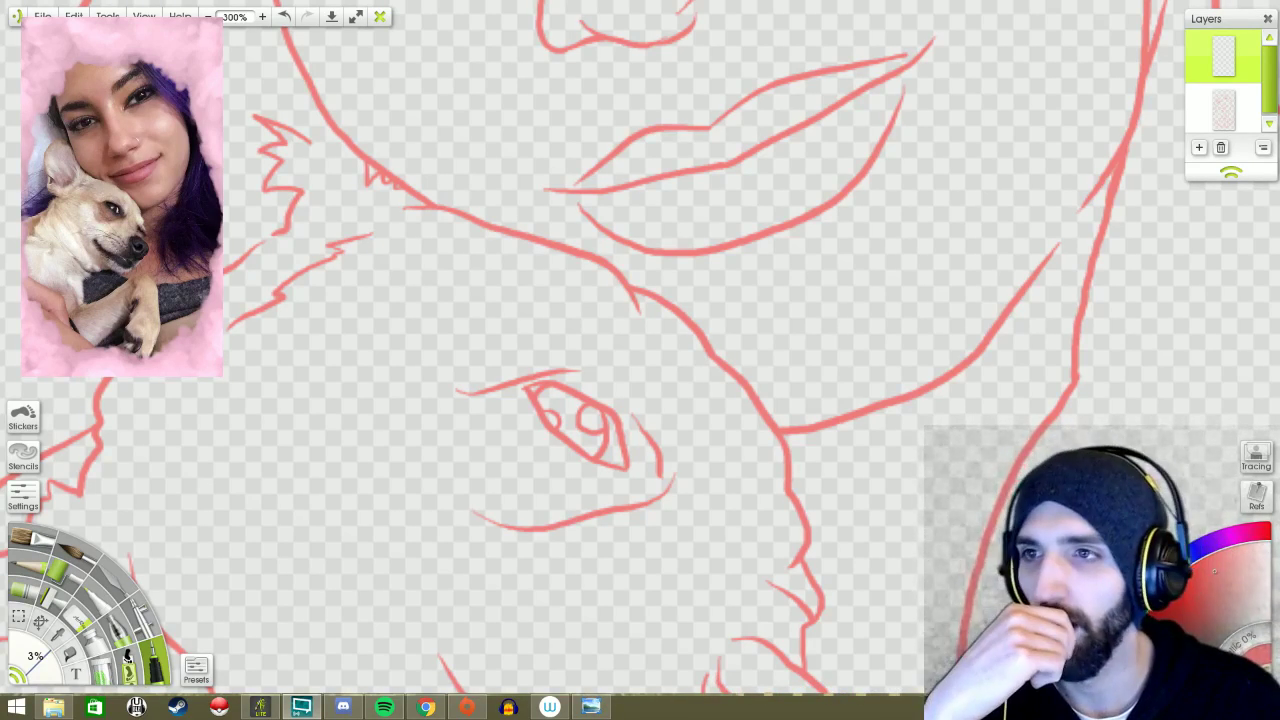
- Set the pen size to 4% and ink the almond outline of the woman's right-side eye in black over the sketch
key(ctrl+0)
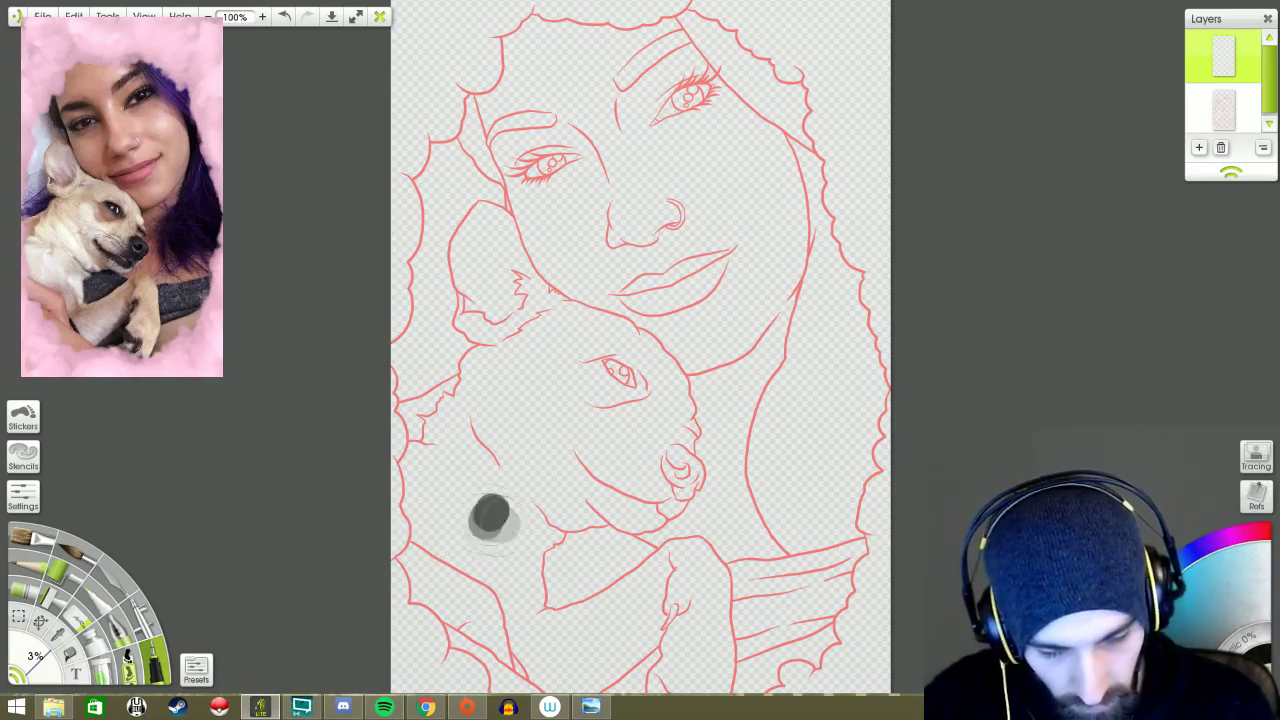
text(4)
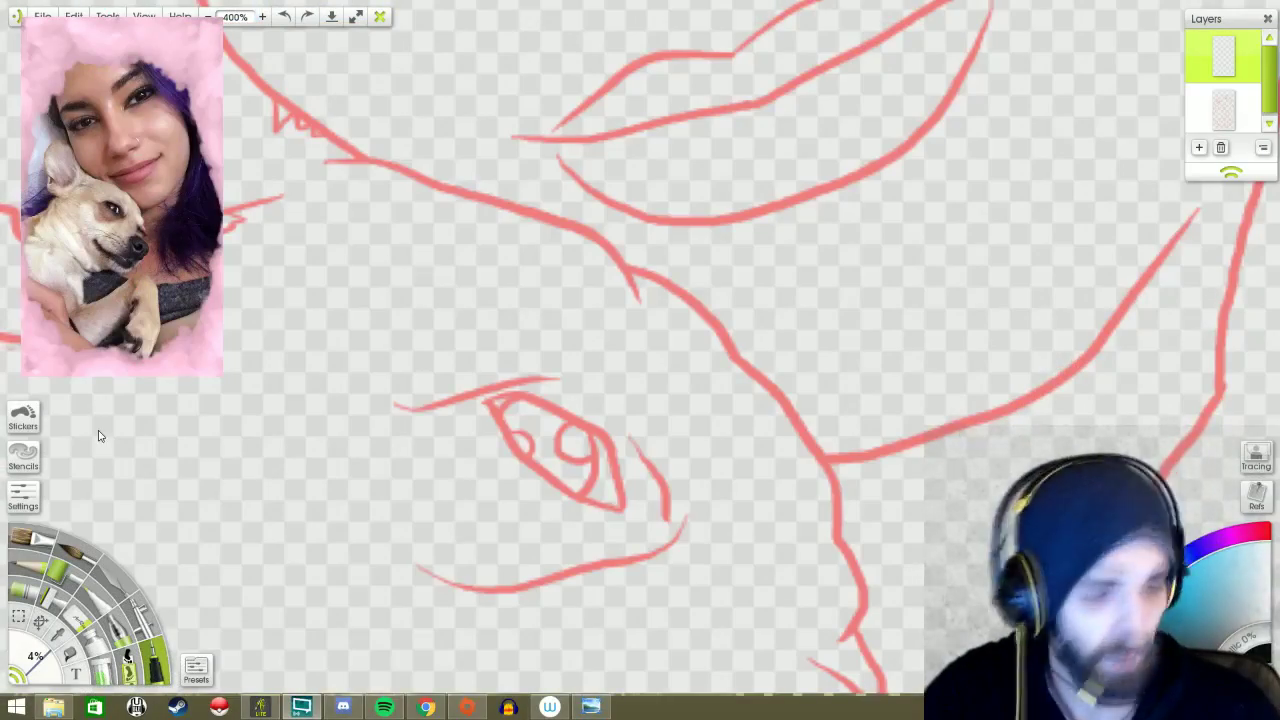
scroll(760, 466, up, 2)
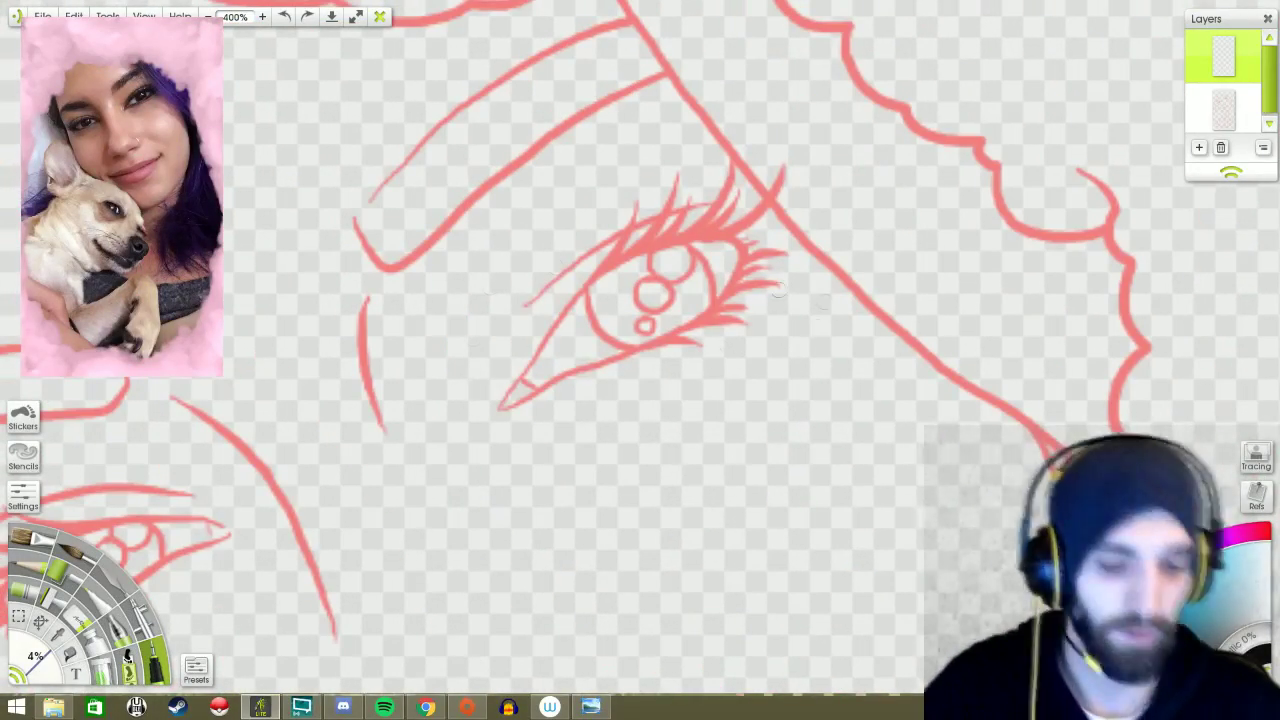
mouse_move(500, 406)
mouse_down()
mouse_move(586, 366)
mouse_move(640, 360)
mouse_move(514, 398)
mouse_move(657, 344)
mouse_move(740, 262)
mouse_up()
key(ctrl+z)
mouse_move(500, 404)
mouse_down()
mouse_move(560, 320)
mouse_move(662, 250)
mouse_move(740, 250)
mouse_up()
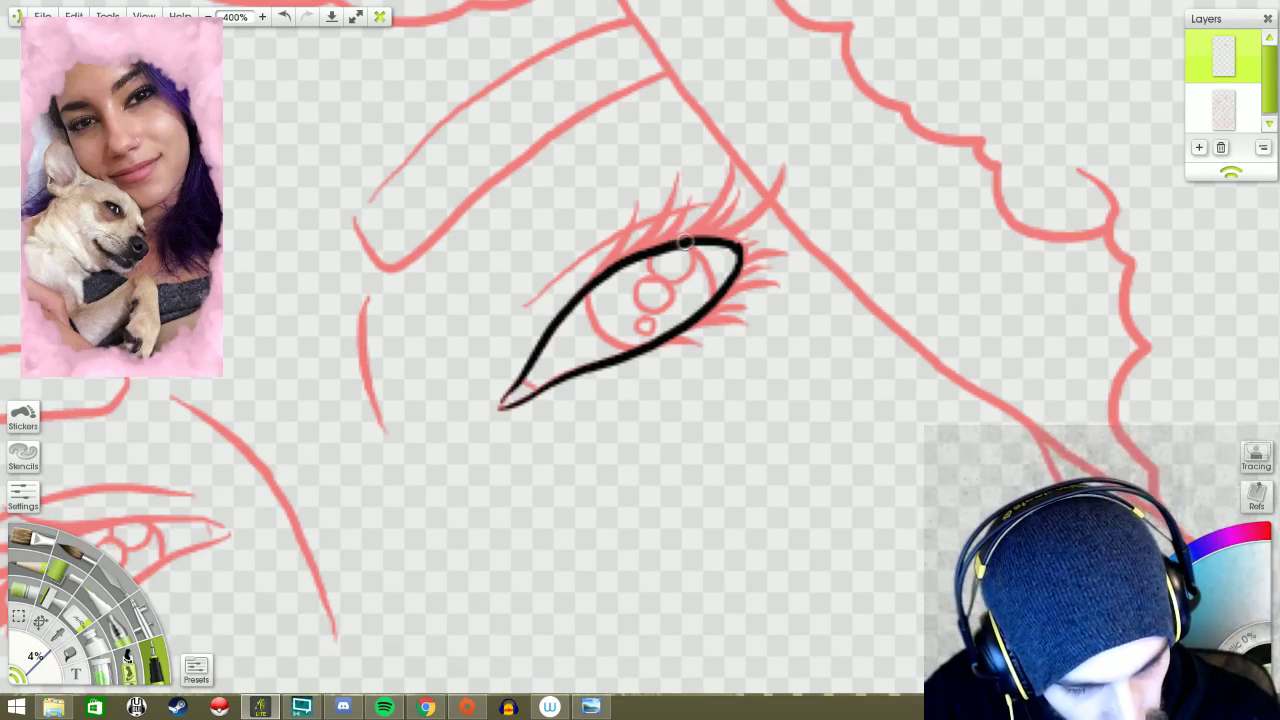
- Ink the long curved upper eyelashes along the lid of the right-side eye
drag(685, 242, 758, 182)
drag(651, 251, 730, 162)
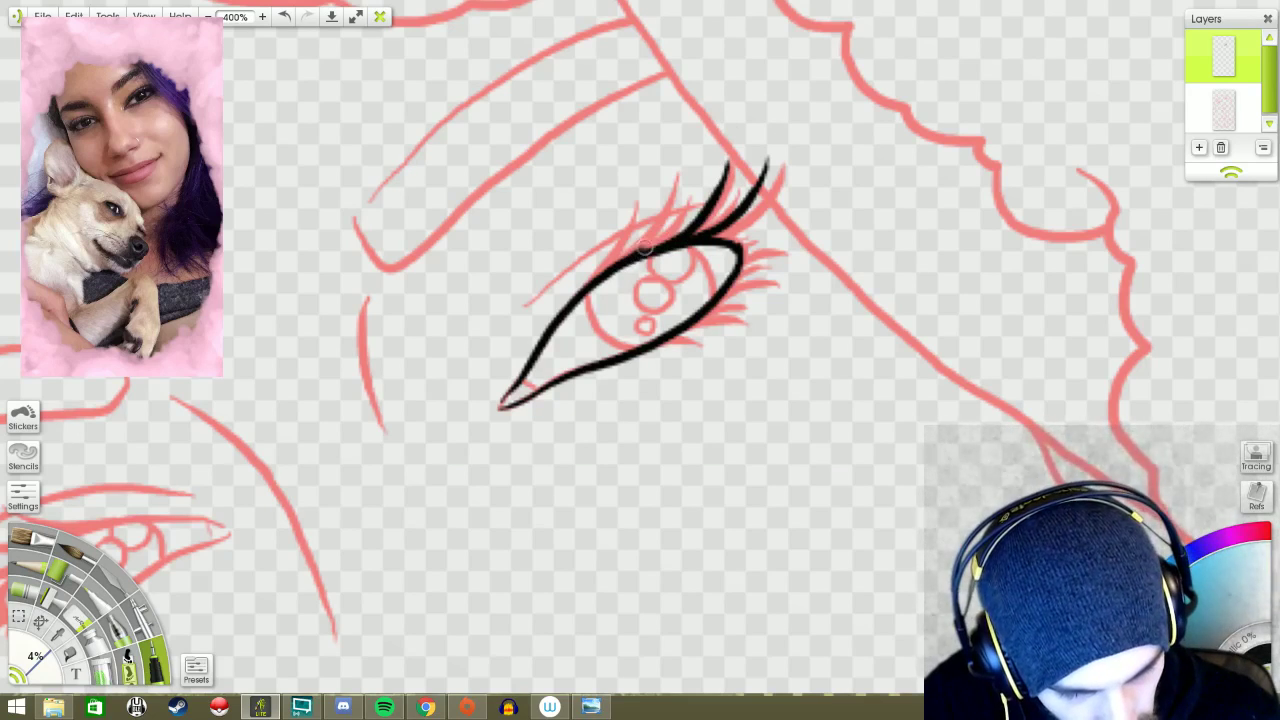
drag(628, 258, 686, 158)
drag(592, 288, 643, 182)
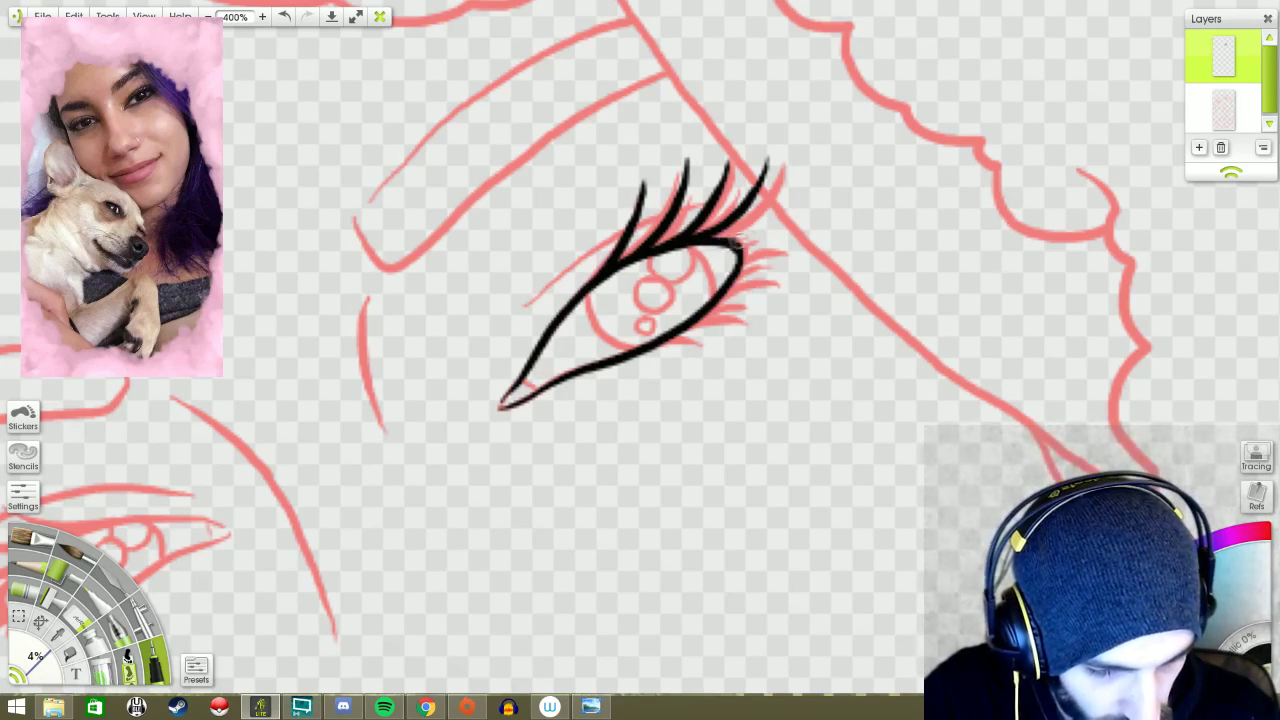
drag(722, 250, 788, 206)
- Ink the outer and lower lashes of the right-side eye and fill shorter lashes between the long upper ones
drag(898, 345, 786, 352)
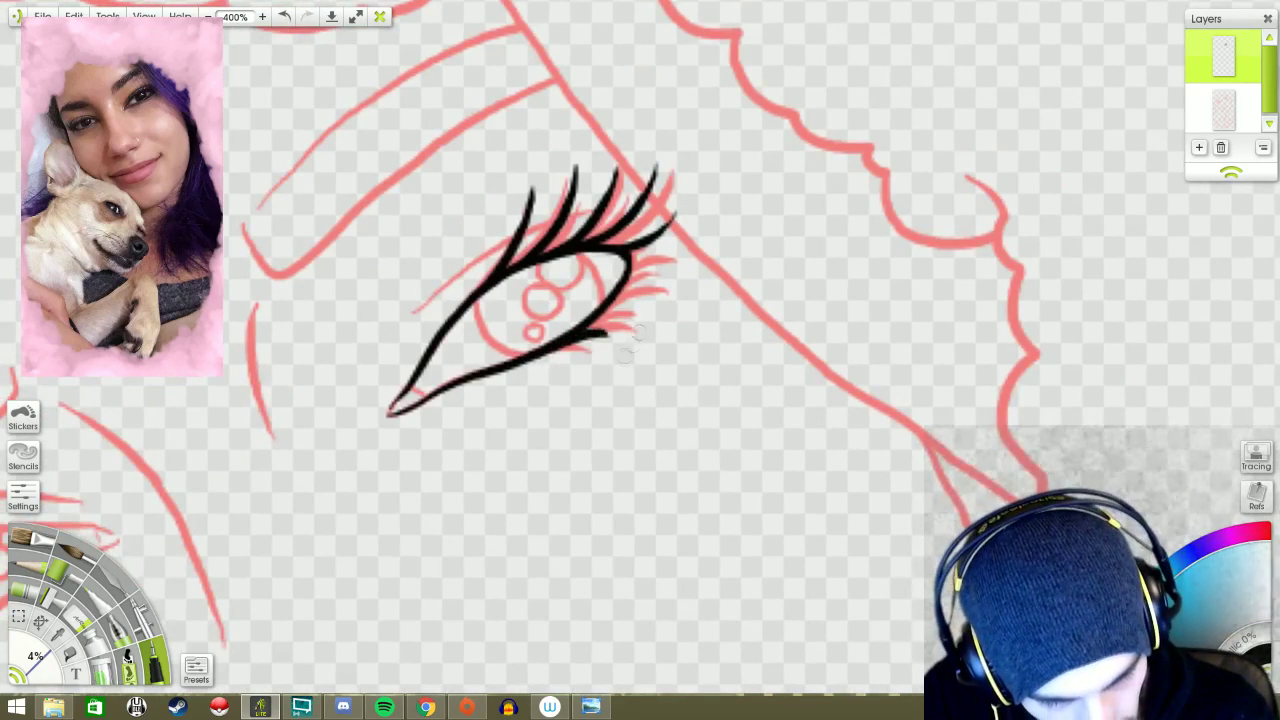
drag(606, 328, 550, 350)
drag(640, 306, 575, 336)
mouse_move(645, 306)
mouse_down()
mouse_move(590, 326)
mouse_move(666, 250)
mouse_up()
drag(984, 180, 750, 222)
drag(275, 320, 345, 245)
mouse_move(340, 295)
mouse_down()
mouse_move(385, 245)
mouse_move(410, 262)
mouse_up()
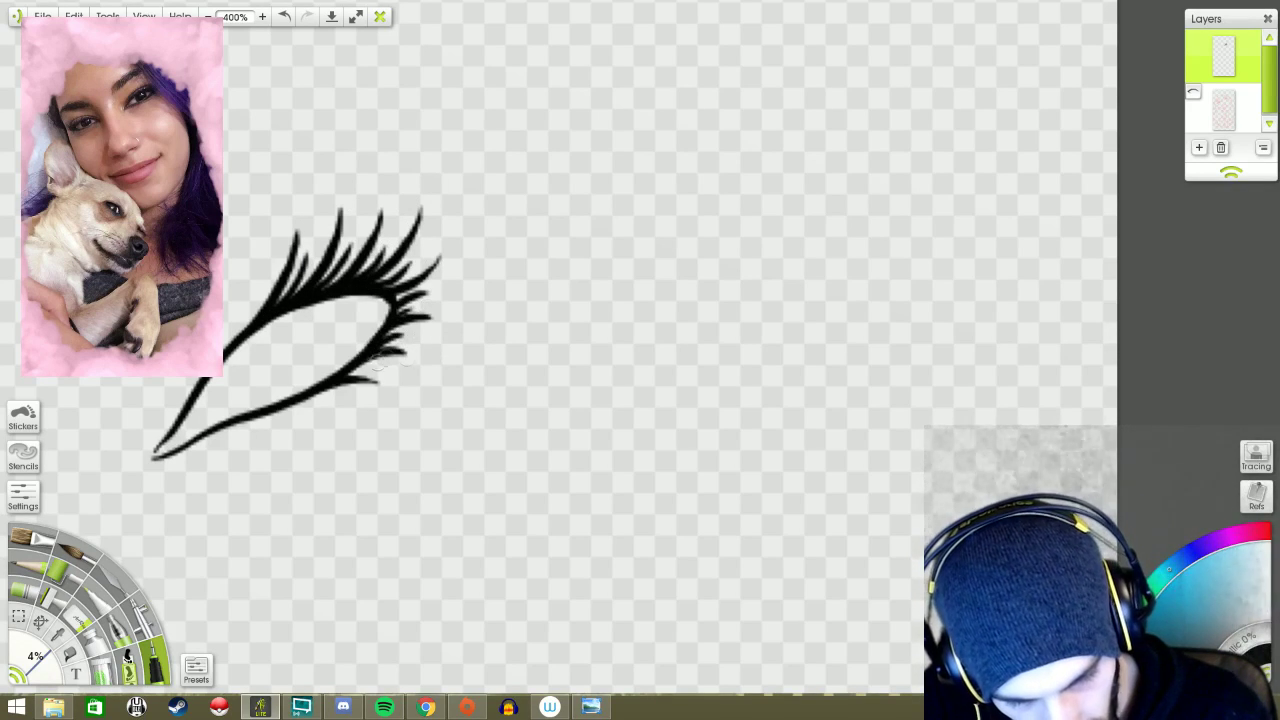
- Ink the iris, solid black pupil and round highlights inside the right-side eye
mouse_move(235, 330)
mouse_down()
mouse_move(241, 368)
mouse_move(264, 394)
mouse_move(295, 402)
mouse_up()
mouse_move(330, 288)
mouse_down()
mouse_move(365, 305)
mouse_move(377, 355)
mouse_up()
drag(600, 400, 835, 385)
mouse_move(705, 285)
mouse_down()
mouse_move(688, 300)
mouse_move(715, 325)
mouse_move(703, 285)
mouse_move(708, 315)
mouse_move(728, 305)
mouse_up()
mouse_move(700, 258)
mouse_down()
mouse_move(704, 290)
mouse_move(748, 262)
mouse_up()
mouse_move(688, 334)
mouse_down()
mouse_move(698, 346)
mouse_move(1108, 252)
mouse_move(755, 360)
mouse_up()
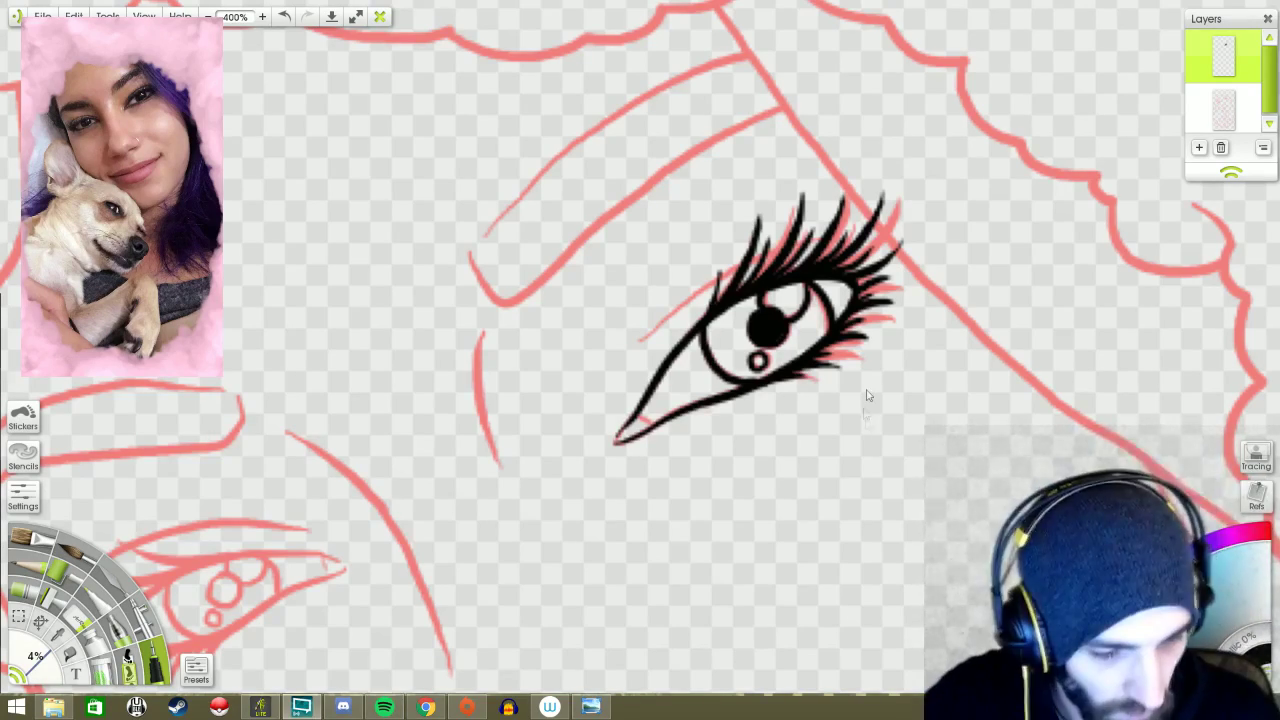
- Ink the outline and inner corner of the woman's left-side eye
drag(452, 589, 852, 369)
mouse_move(743, 340)
mouse_down()
mouse_move(700, 345)
mouse_move(606, 400)
mouse_move(514, 420)
mouse_move(612, 412)
mouse_up()
mouse_move(737, 338)
mouse_down()
mouse_move(598, 341)
mouse_move(545, 372)
mouse_move(520, 418)
mouse_up()
drag(1053, 207, 758, 262)
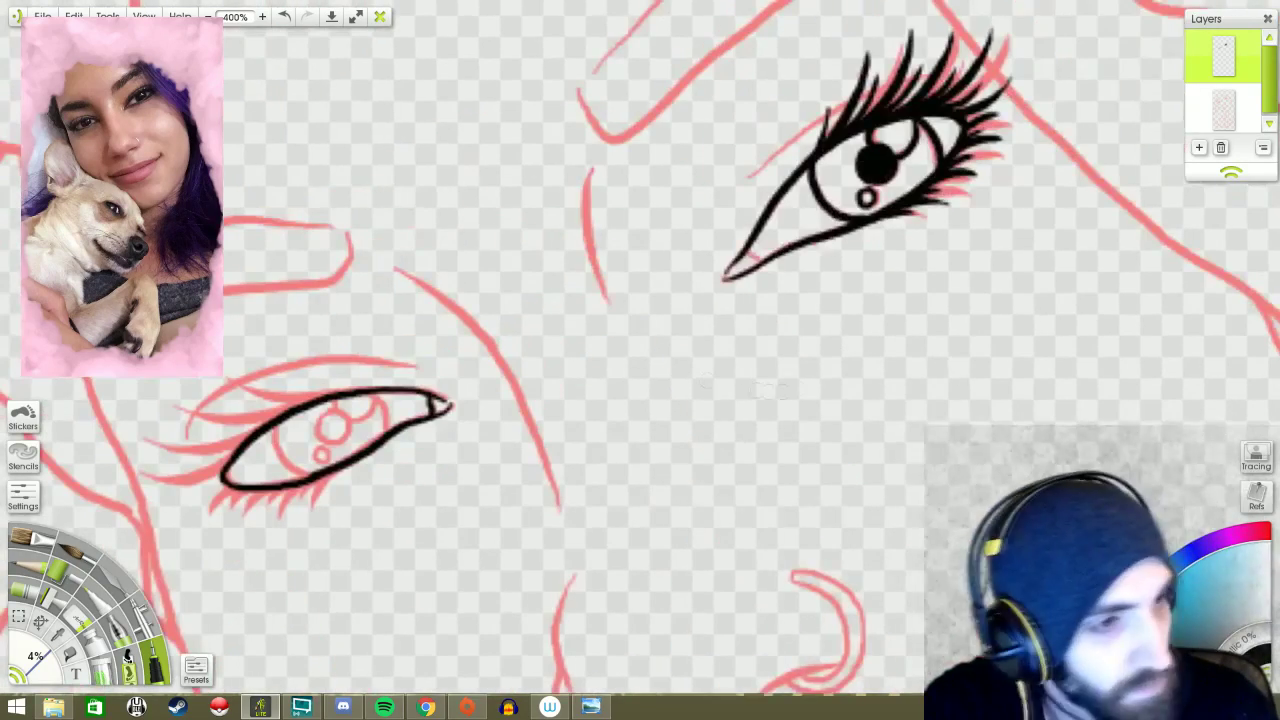
- Ink the iris, filled pupil and highlights of the left-side eye
mouse_move(276, 416)
mouse_down()
mouse_move(466, 296)
mouse_move(470, 345)
mouse_move(495, 355)
mouse_up()
drag(552, 264, 580, 312)
mouse_move(475, 406)
mouse_down()
mouse_move(670, 396)
mouse_move(686, 436)
mouse_up()
mouse_move(728, 322)
mouse_down()
mouse_move(738, 348)
mouse_move(742, 328)
mouse_move(716, 345)
mouse_up()
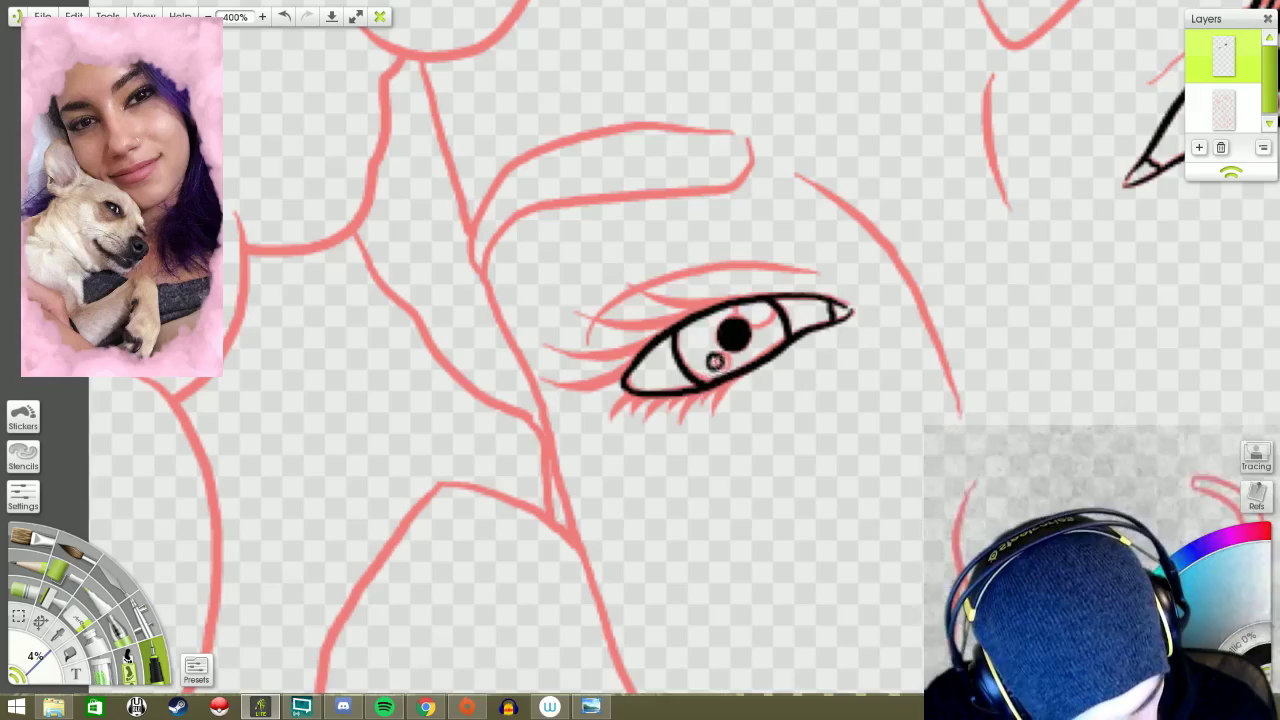
mouse_move(728, 300)
mouse_down()
mouse_move(770, 332)
mouse_move(788, 296)
mouse_up()
- Ink the long upper eyelashes sweeping outward from the left-side eye, toggling the sketch layer's visibility to check the linework
scroll(716, 360, down, 3)
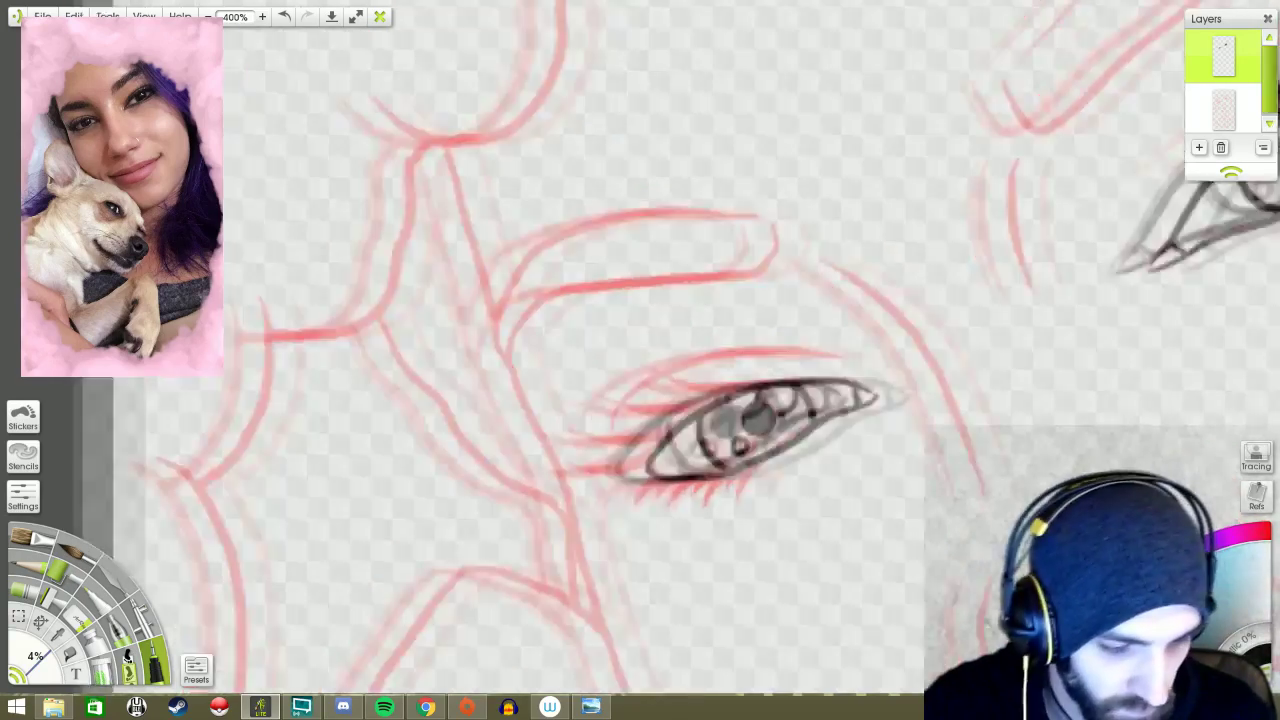
scroll(500, 447, up, 3)
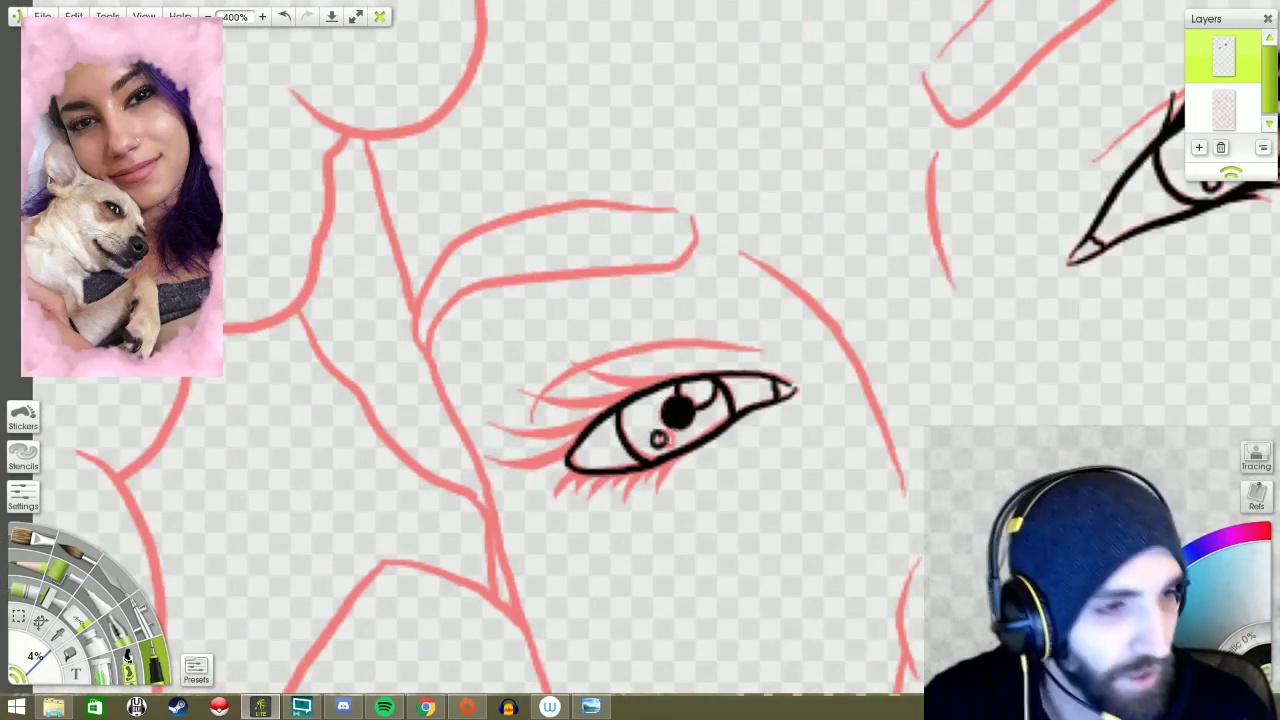
click(1192, 92)
click(1192, 92)
click(1192, 92)
drag(579, 373, 658, 400)
mouse_move(566, 360)
mouse_down()
mouse_move(645, 400)
mouse_move(495, 413)
mouse_up()
mouse_move(612, 408)
mouse_down()
mouse_move(566, 446)
mouse_move(481, 465)
mouse_up()
mouse_move(566, 452)
mouse_down()
mouse_move(306, 487)
mouse_move(440, 452)
mouse_move(434, 508)
mouse_up()
- Ink the lower lashes of the left-side eye and add shorter lashes between its long upper ones
drag(478, 470, 468, 506)
drag(515, 462, 507, 508)
drag(562, 446, 536, 484)
drag(522, 464, 462, 499)
drag(462, 464, 430, 487)
mouse_move(450, 430)
mouse_down()
mouse_move(393, 448)
mouse_move(425, 446)
mouse_up()
mouse_move(471, 413)
mouse_down()
mouse_move(440, 399)
mouse_move(454, 398)
mouse_up()
mouse_move(520, 390)
mouse_down()
mouse_move(484, 372)
mouse_move(500, 376)
mouse_up()
drag(640, 400, 773, 335)
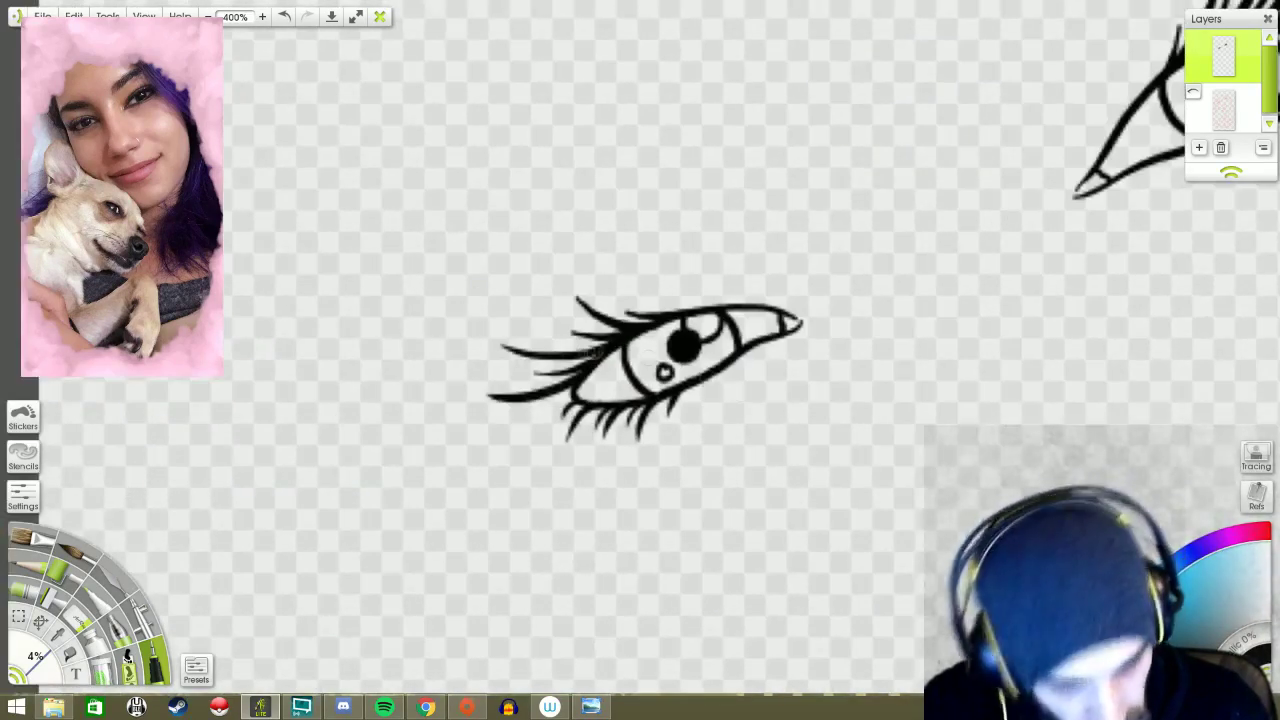
drag(645, 370, 440, 440)
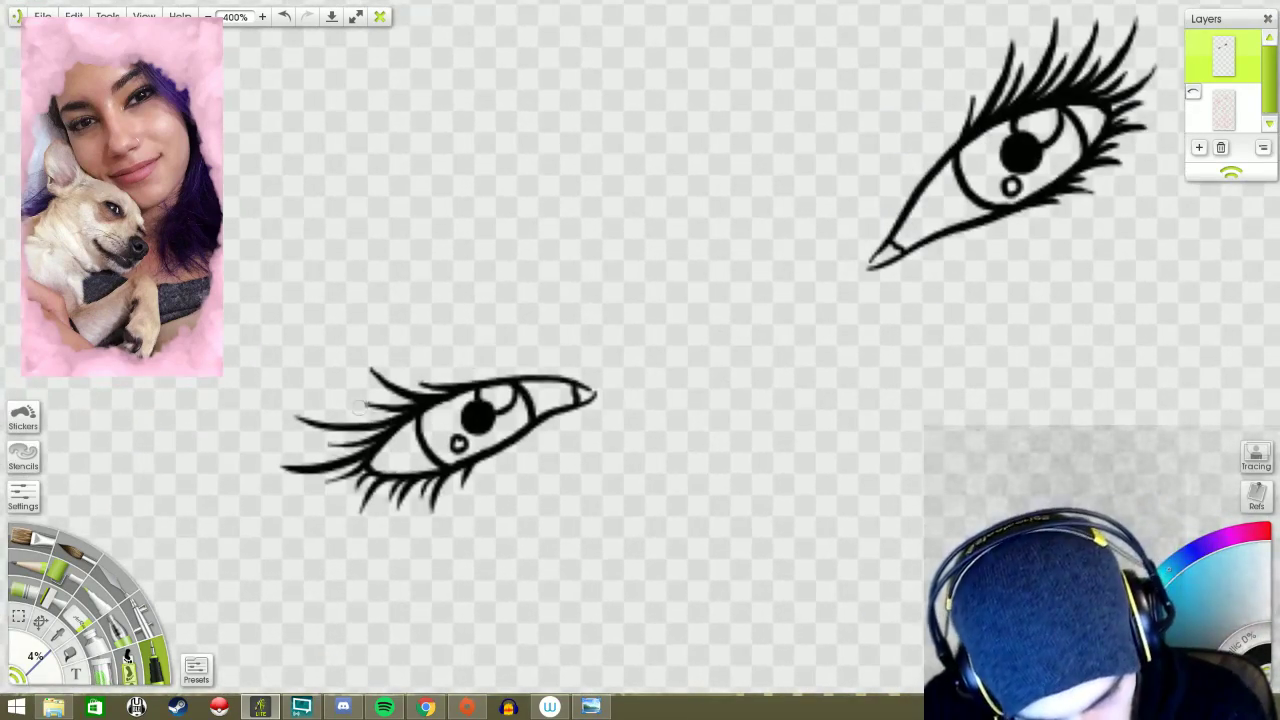
drag(410, 396, 304, 438)
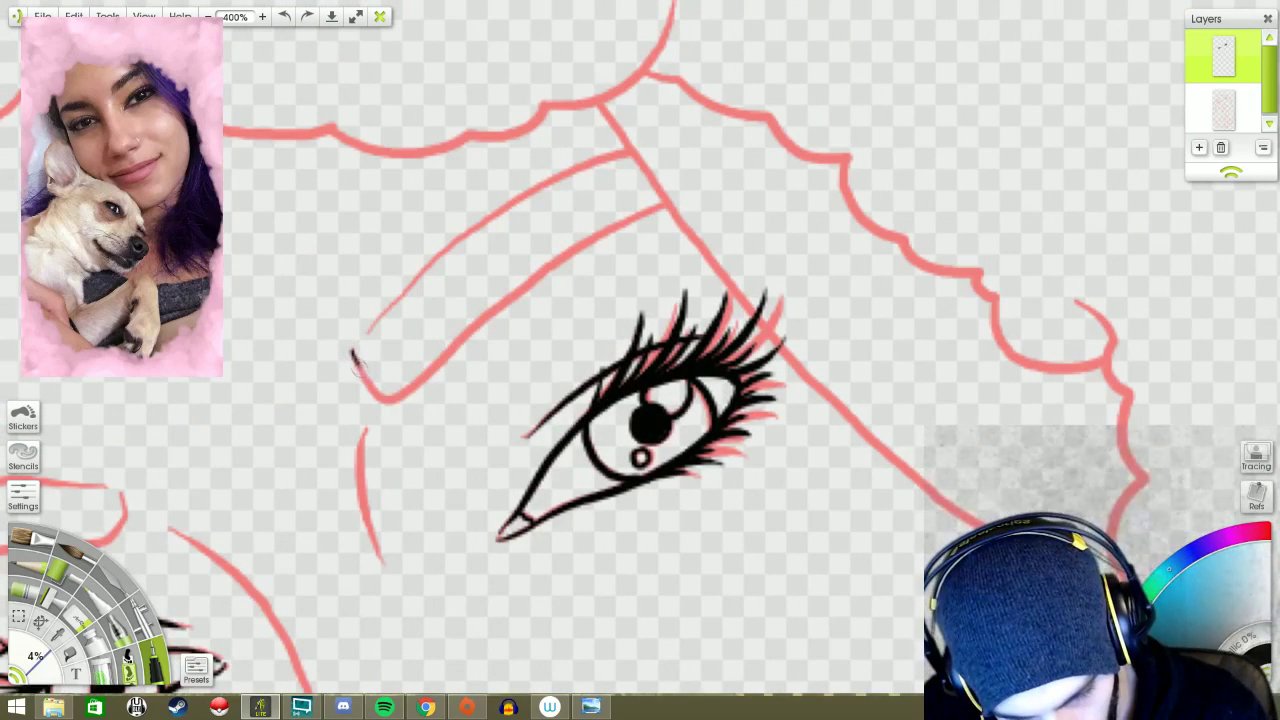
- Ink the outlines of both eyebrows over the sketch, redoing the first stroke of the right-side brow
mouse_move(352, 355)
mouse_down()
mouse_move(450, 346)
mouse_move(615, 220)
mouse_up()
key(ctrl+z)
mouse_move(348, 345)
mouse_down()
mouse_move(403, 400)
mouse_move(553, 262)
mouse_move(665, 198)
mouse_up()
drag(366, 338, 632, 150)
drag(400, 420, 1007, 150)
mouse_move(728, 228)
mouse_down()
mouse_move(732, 275)
mouse_move(494, 306)
mouse_move(750, 284)
mouse_move(628, 275)
mouse_move(546, 312)
mouse_move(497, 395)
mouse_move(502, 418)
mouse_up()
- Ink the woman's lower jawline from the dog's head up toward the hair
scroll(640, 400, down, 10)
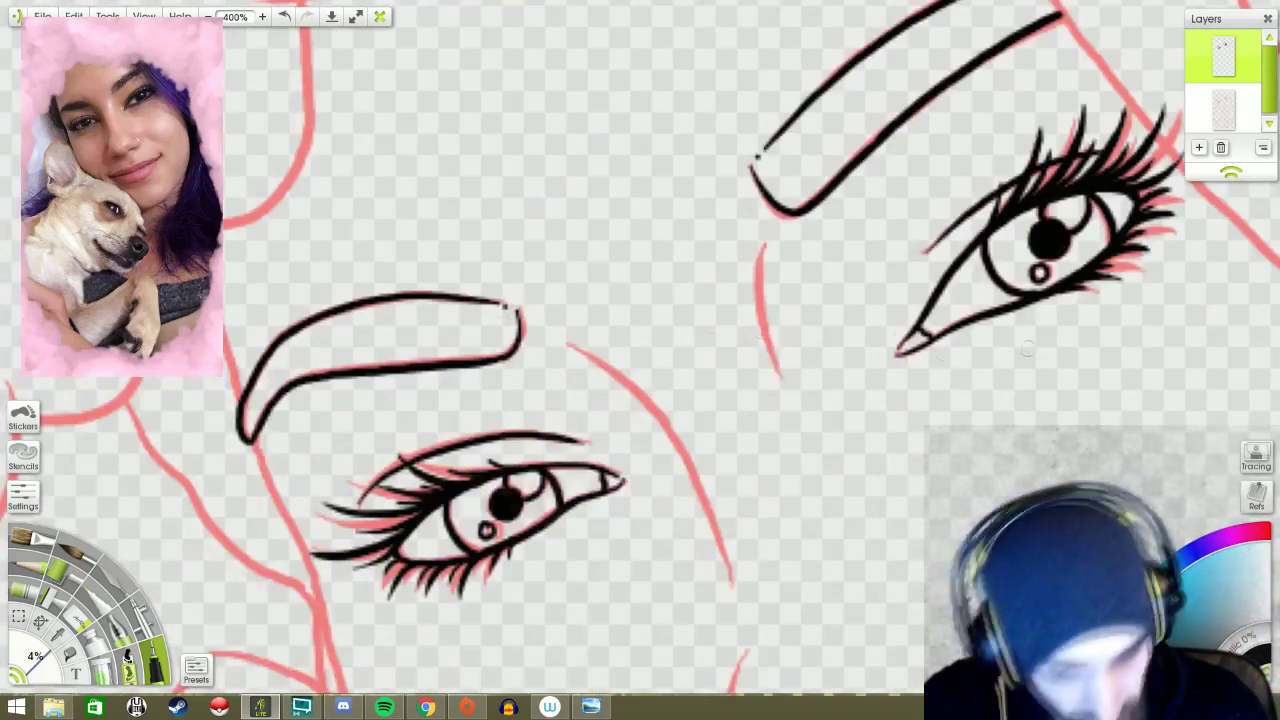
scroll(477, 297, up, 10)
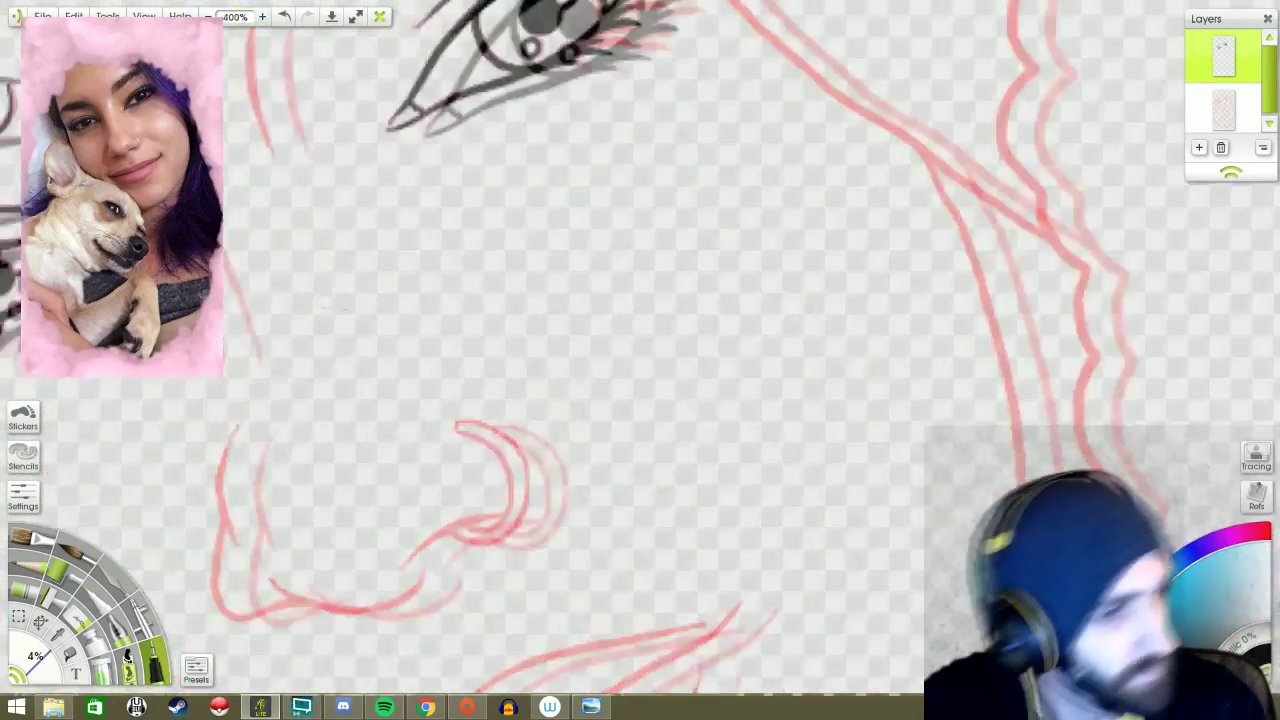
drag(640, 500, 624, 241)
drag(222, 234, 248, 302)
drag(640, 500, 590, 300)
mouse_move(222, 176)
mouse_down()
mouse_move(268, 316)
mouse_move(440, 492)
mouse_up()
mouse_move(640, 500)
mouse_down()
mouse_move(482, 243)
mouse_move(268, 143)
mouse_up()
drag(876, 157, 752, 318)
mouse_move(508, 406)
mouse_down()
mouse_move(657, 366)
mouse_move(752, 318)
mouse_up()
mouse_move(931, 32)
mouse_down()
mouse_move(564, 266)
mouse_move(533, 420)
mouse_up()
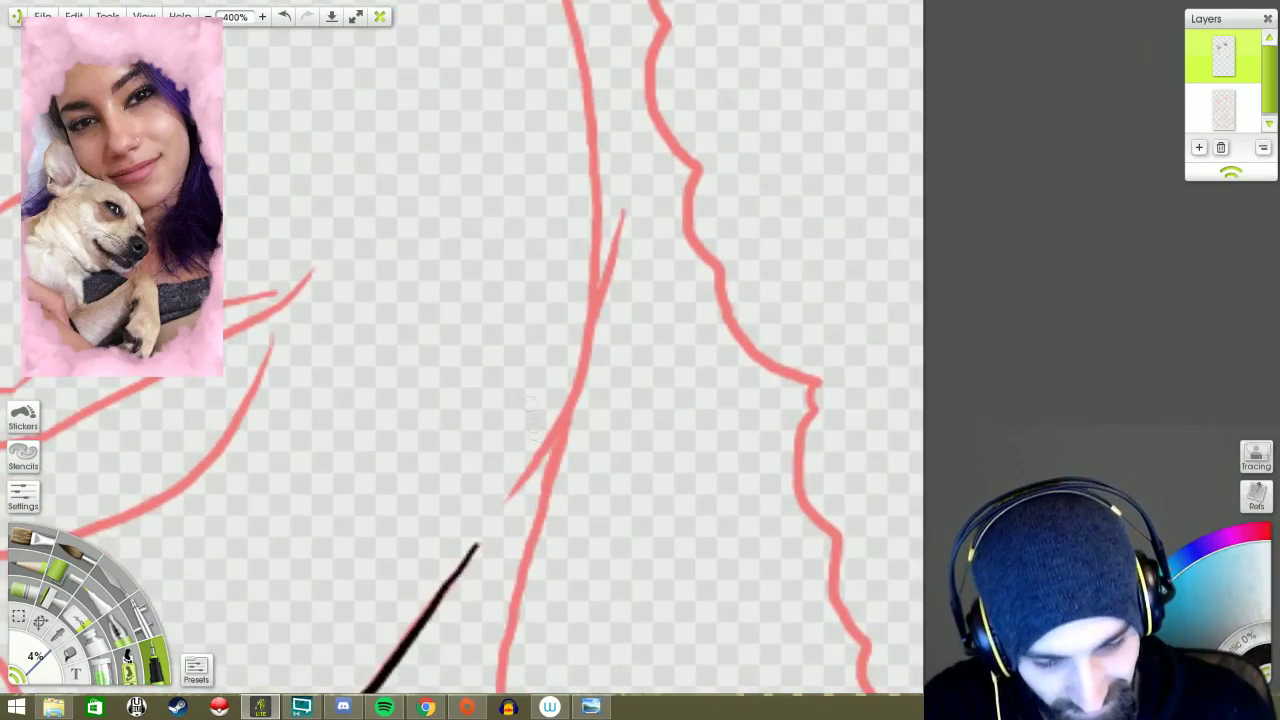
- Ink the right-side cheek contour, the strand crossing at the jaw and the hair edge running down beside the neck
drag(596, 238, 566, 412)
drag(505, 500, 578, 394)
mouse_move(448, 488)
mouse_down()
mouse_move(640, 258)
mouse_move(495, 699)
mouse_up()
drag(500, 420, 555, 492)
drag(558, 88, 592, 160)
drag(655, 398, 648, 640)
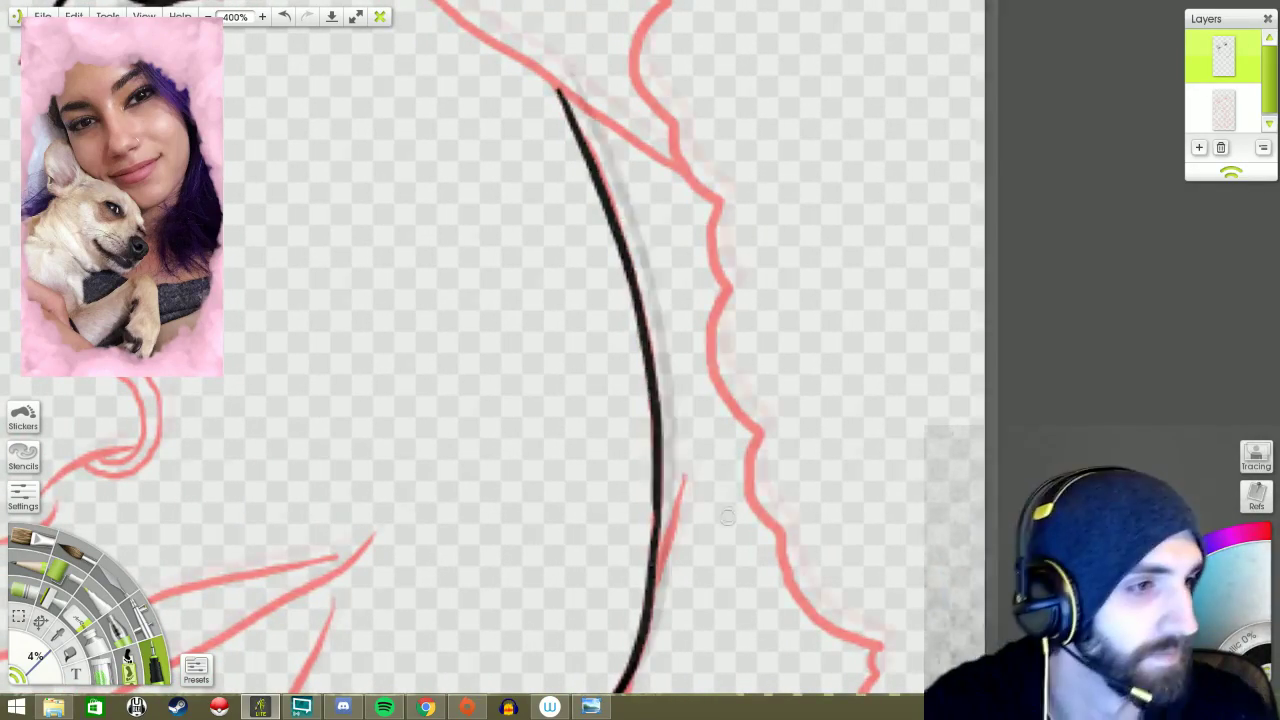
- Ink the hairline across the right side of the forehead and the face contour on the left side
drag(695, 527, 766, 409)
mouse_move(847, 533)
mouse_down()
mouse_move(795, 263)
mouse_move(691, 403)
mouse_up()
drag(606, 164, 571, 352)
drag(600, 400, 827, 300)
drag(600, 300, 450, 400)
mouse_move(624, 455)
mouse_down()
mouse_move(398, 262)
mouse_move(490, 405)
mouse_move(714, 643)
mouse_move(738, 380)
mouse_move(650, 365)
mouse_up()
drag(350, 175, 583, 357)
scroll(700, 517, down, 6)
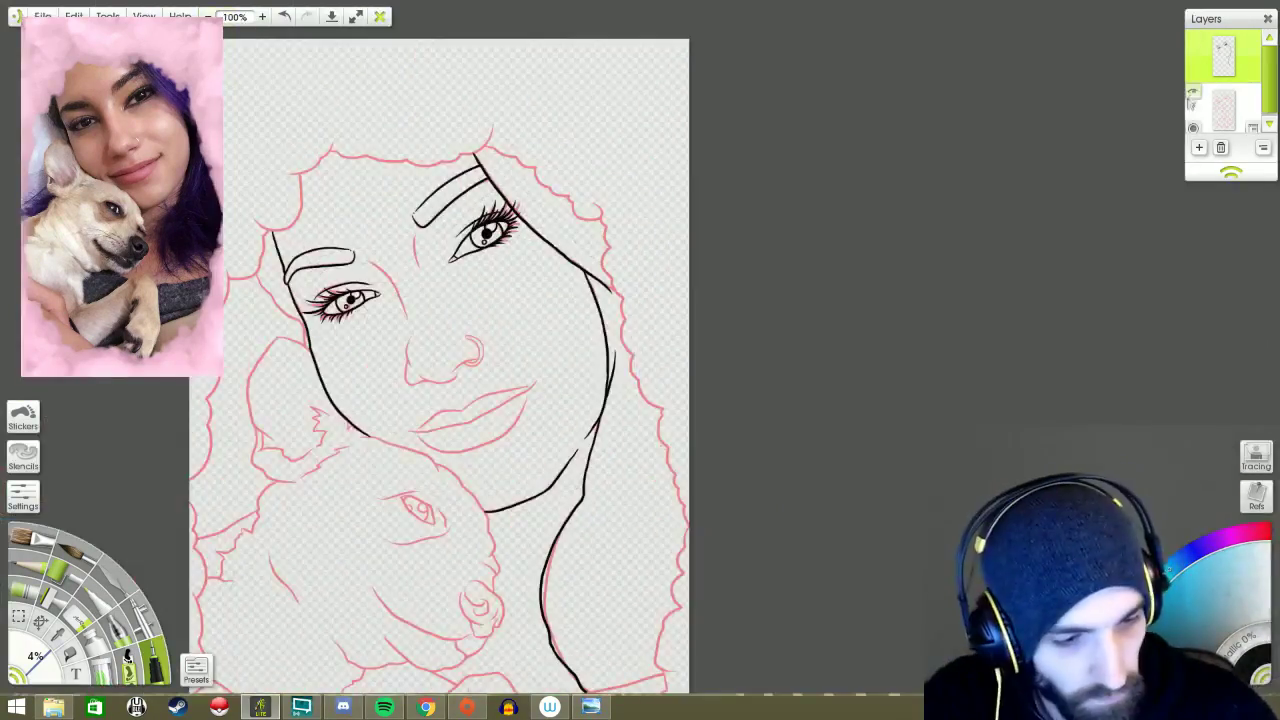
- Ink the woman's nose outline, nostrils and nose ring
click(1193, 127)
click(1193, 127)
scroll(443, 378, up, 6)
mouse_move(296, 230)
mouse_down()
mouse_move(286, 270)
mouse_move(300, 350)
mouse_move(488, 400)
mouse_up()
mouse_move(488, 400)
mouse_down()
mouse_move(559, 434)
mouse_move(651, 388)
mouse_move(773, 357)
mouse_up()
mouse_move(521, 318)
mouse_down()
mouse_move(512, 398)
mouse_move(540, 422)
mouse_move(598, 404)
mouse_move(412, 445)
mouse_up()
mouse_move(584, 360)
mouse_down()
mouse_move(600, 356)
mouse_move(520, 410)
mouse_up()
drag(600, 320, 440, 230)
mouse_move(406, 160)
mouse_down()
mouse_move(446, 198)
mouse_move(452, 270)
mouse_move(404, 270)
mouse_up()
mouse_move(414, 160)
mouse_down()
mouse_move(452, 184)
mouse_move(470, 254)
mouse_move(398, 292)
mouse_up()
mouse_move(500, 300)
mouse_down()
mouse_move(795, 600)
mouse_move(775, 550)
mouse_up()
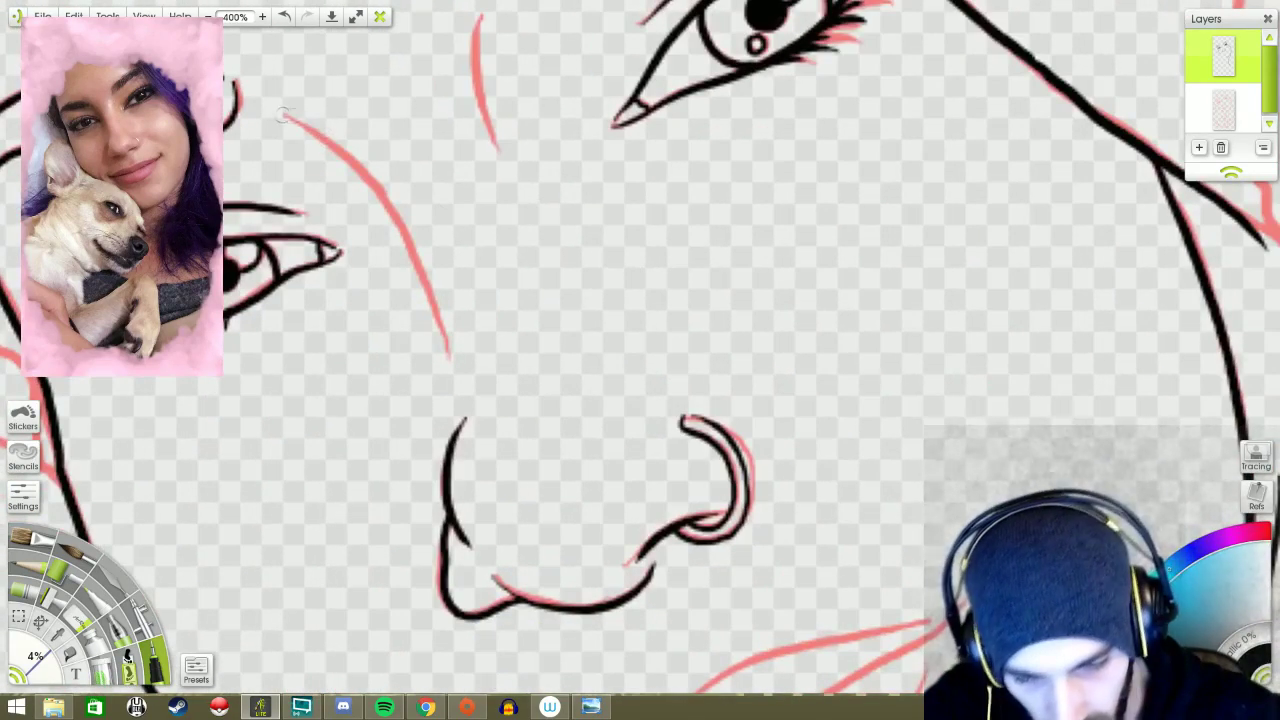
- Ink the long curve of the nose bridge running down from the left-side eyebrow
mouse_move(286, 117)
mouse_down()
mouse_move(370, 190)
mouse_move(452, 355)
mouse_up()
drag(452, 355, 382, 515)
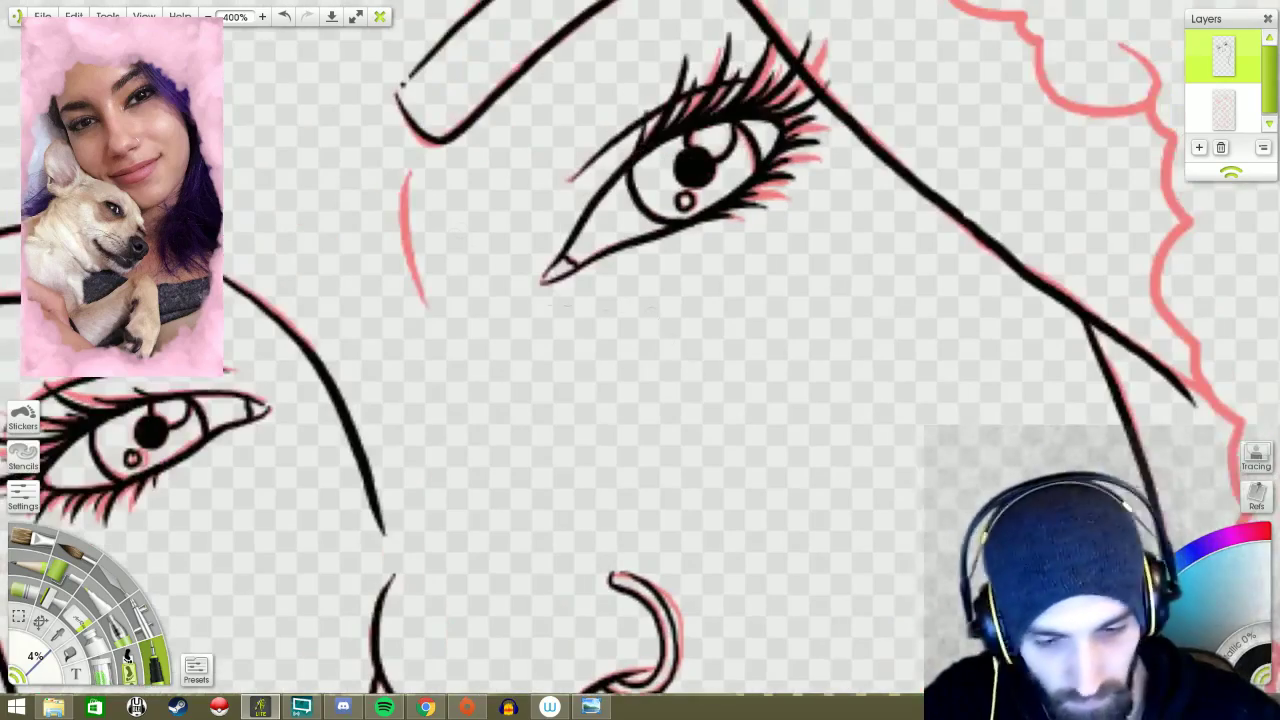
scroll(640, 360, down, 3)
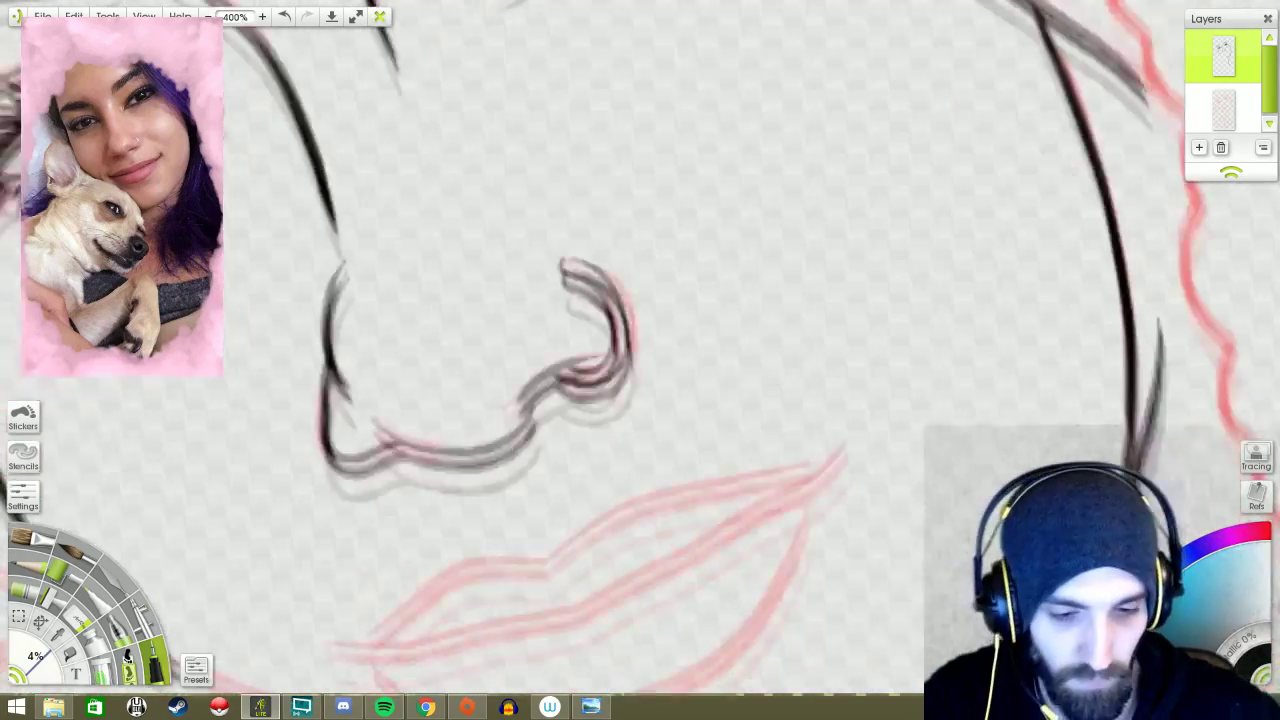
scroll(763, 319, up, 1)
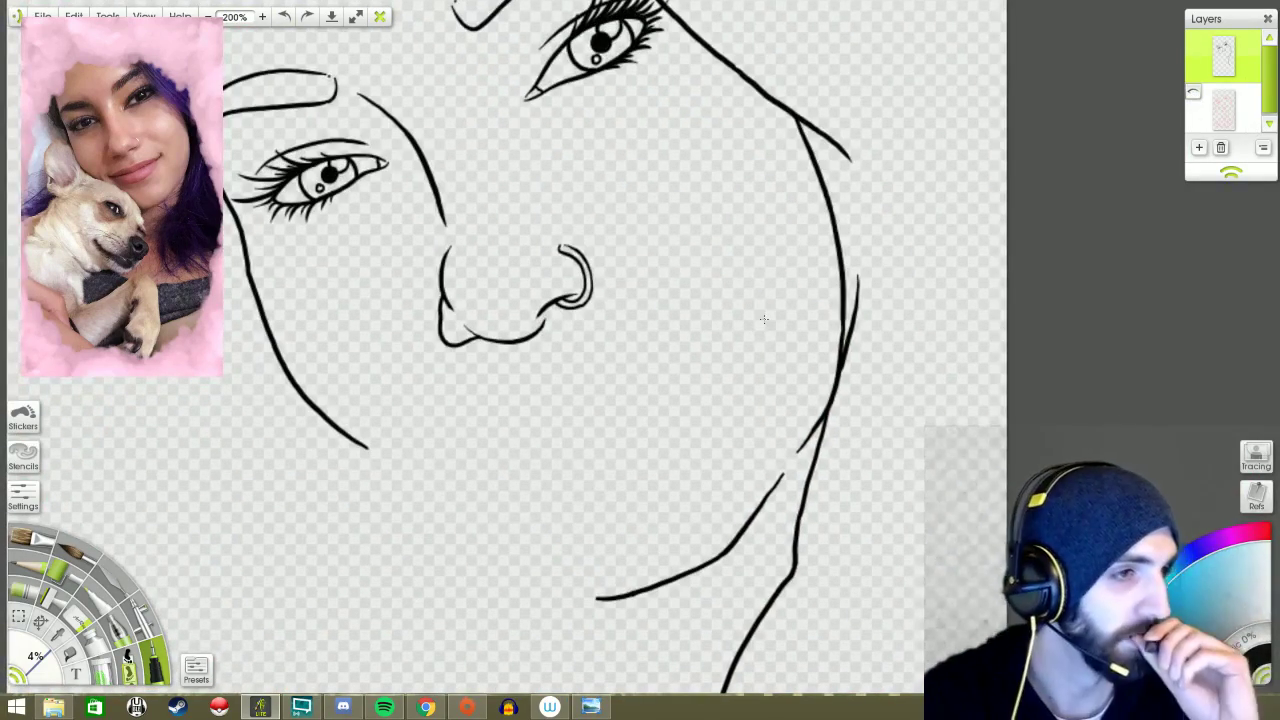
- Undo the last stroke and re-ink the short bridge curve below the right-side eyebrow, checking it with the sketch layer hidden
click(1192, 95)
scroll(640, 300, up, 3)
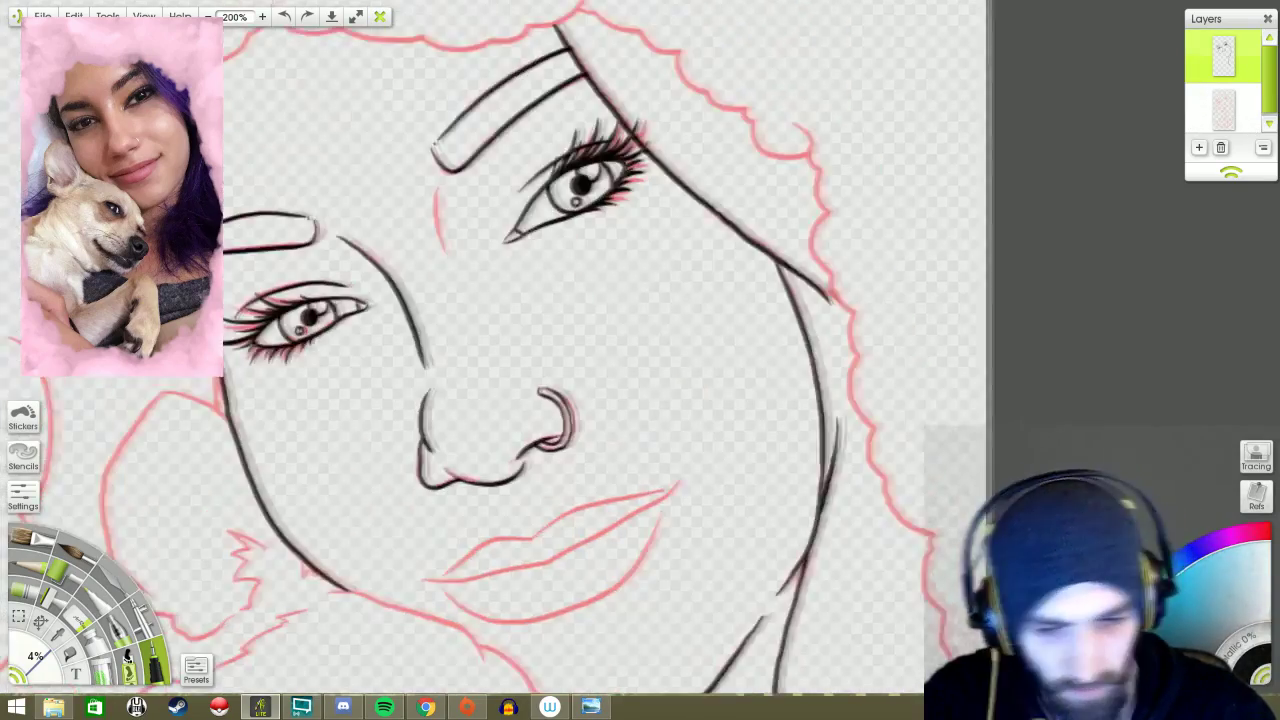
scroll(640, 360, down, 5)
click(1192, 95)
click(284, 17)
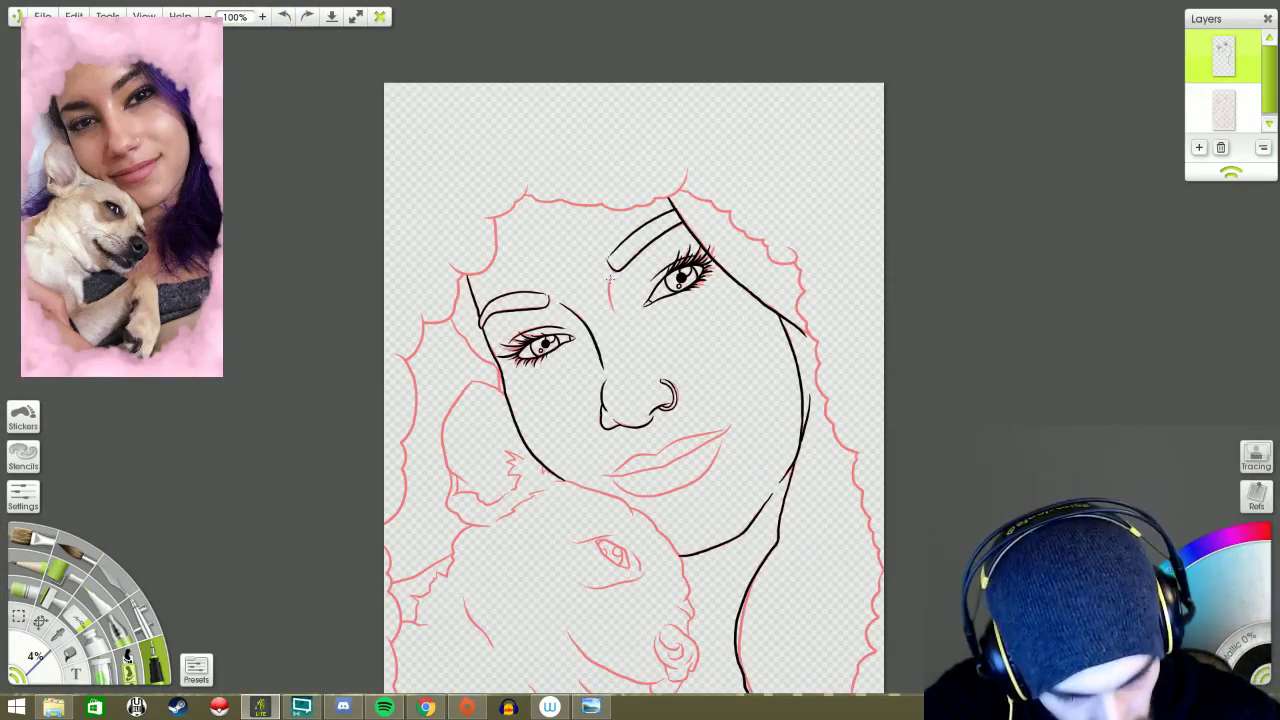
click(1192, 95)
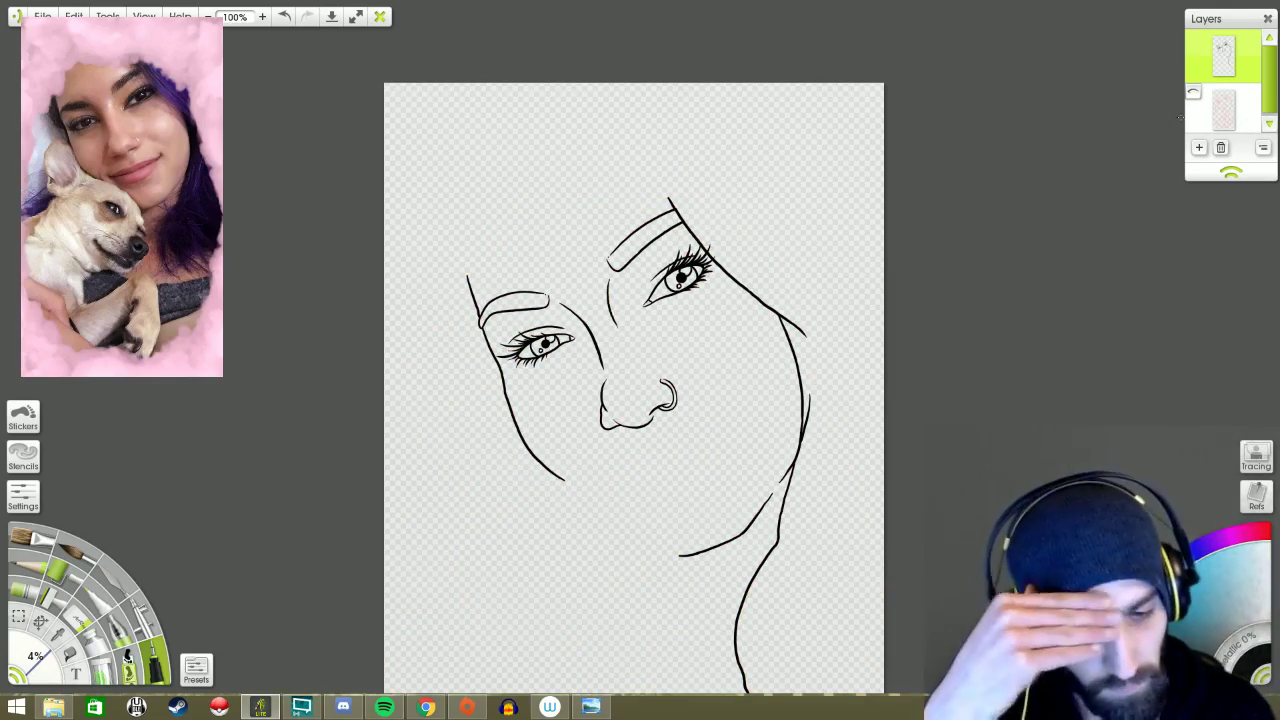
- Ink the mouth line, the upper lip and the lower lip, and check them with the sketch layer hidden
scroll(640, 360, up, 3)
click(1192, 95)
scroll(779, 314, down, 5)
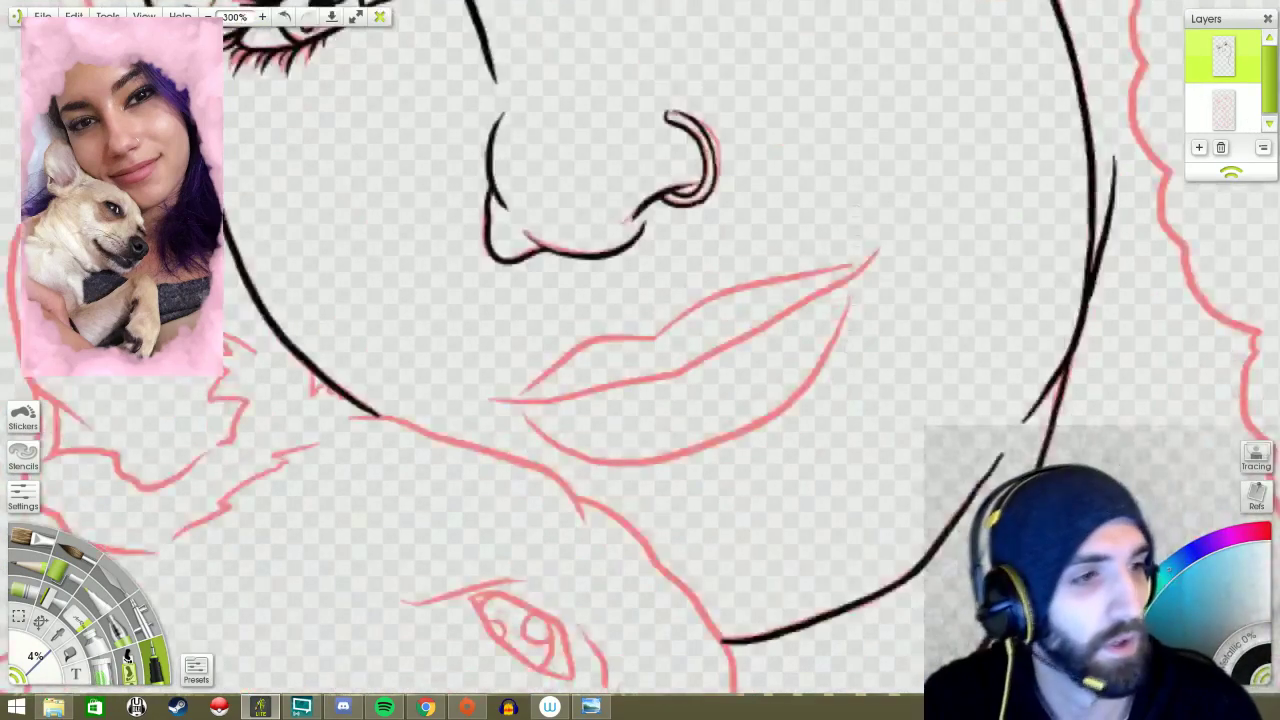
drag(818, 321, 846, 412)
mouse_move(522, 396)
mouse_down()
mouse_move(660, 365)
mouse_move(830, 277)
mouse_up()
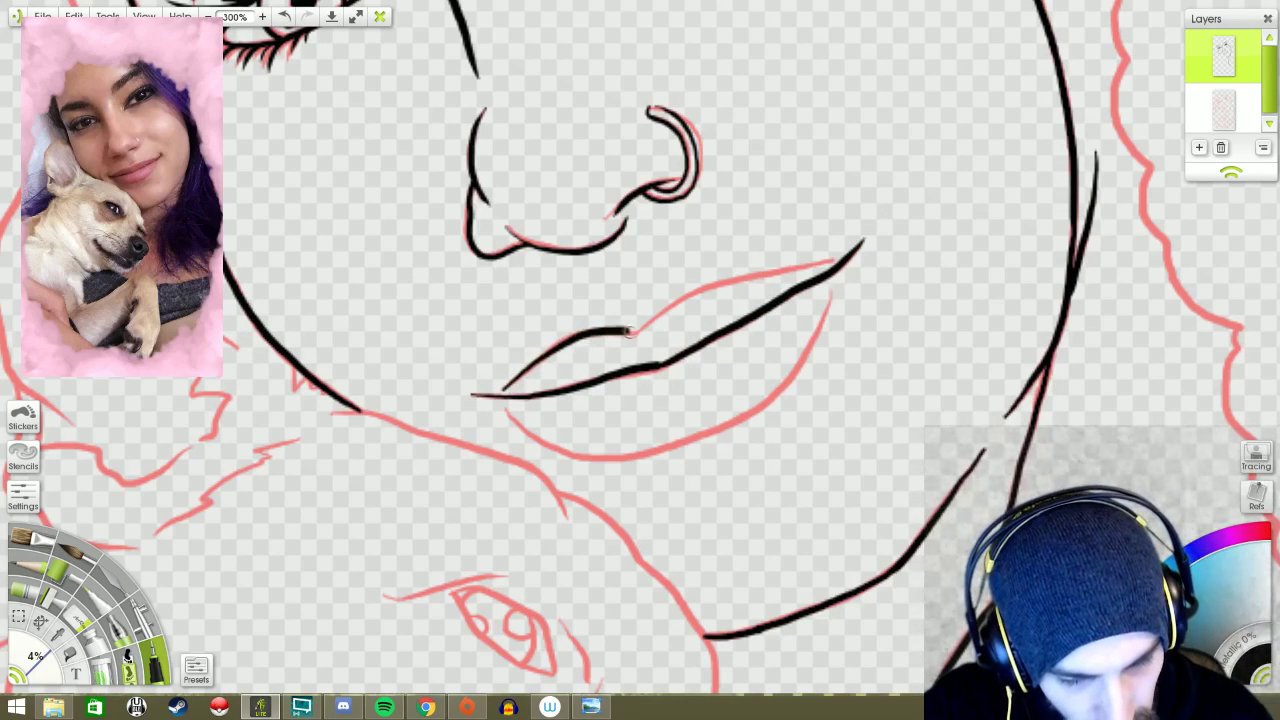
drag(645, 328, 841, 244)
mouse_move(506, 412)
mouse_down()
mouse_move(558, 451)
mouse_move(611, 459)
mouse_move(740, 425)
mouse_up()
mouse_move(830, 283)
mouse_down()
mouse_move(790, 390)
mouse_move(735, 425)
mouse_up()
click(1193, 127)
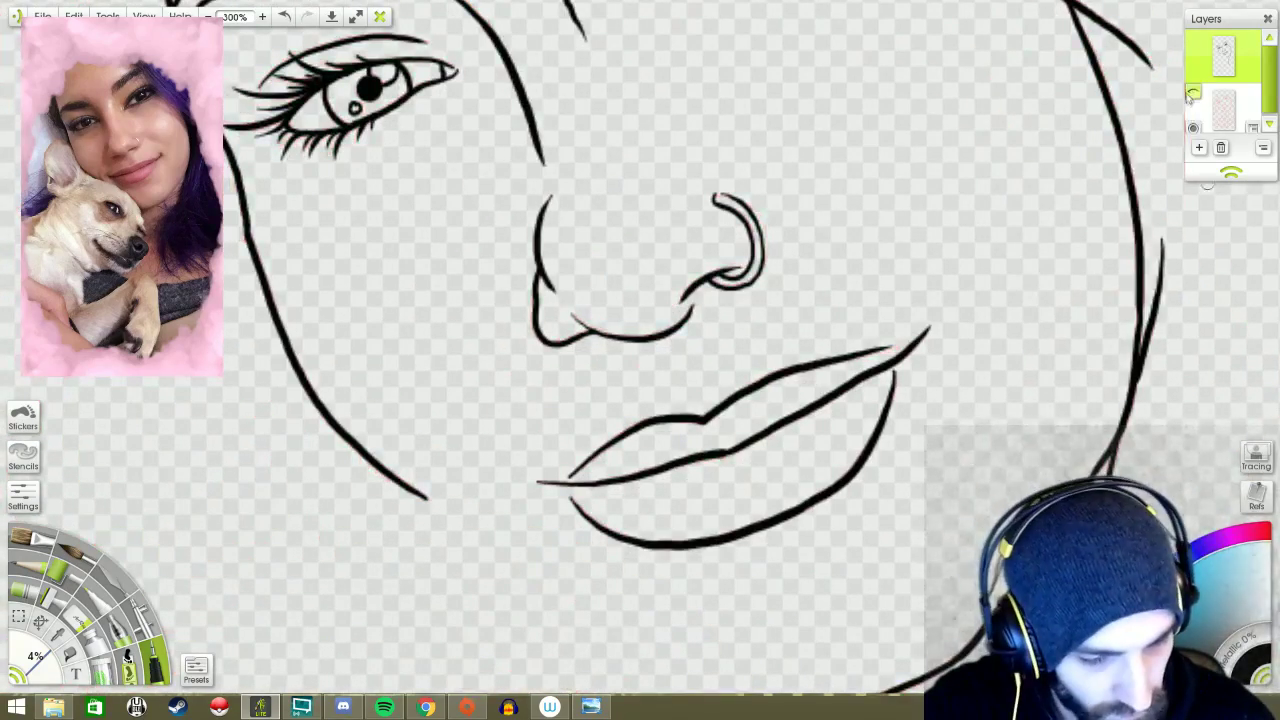
- Show the sketch layer again and ink the hair strand beside the left side of the woman's face
scroll(730, 449, down, 3)
scroll(910, 394, up, 3)
click(1193, 125)
scroll(640, 350, down, 3)
scroll(640, 350, up, 3)
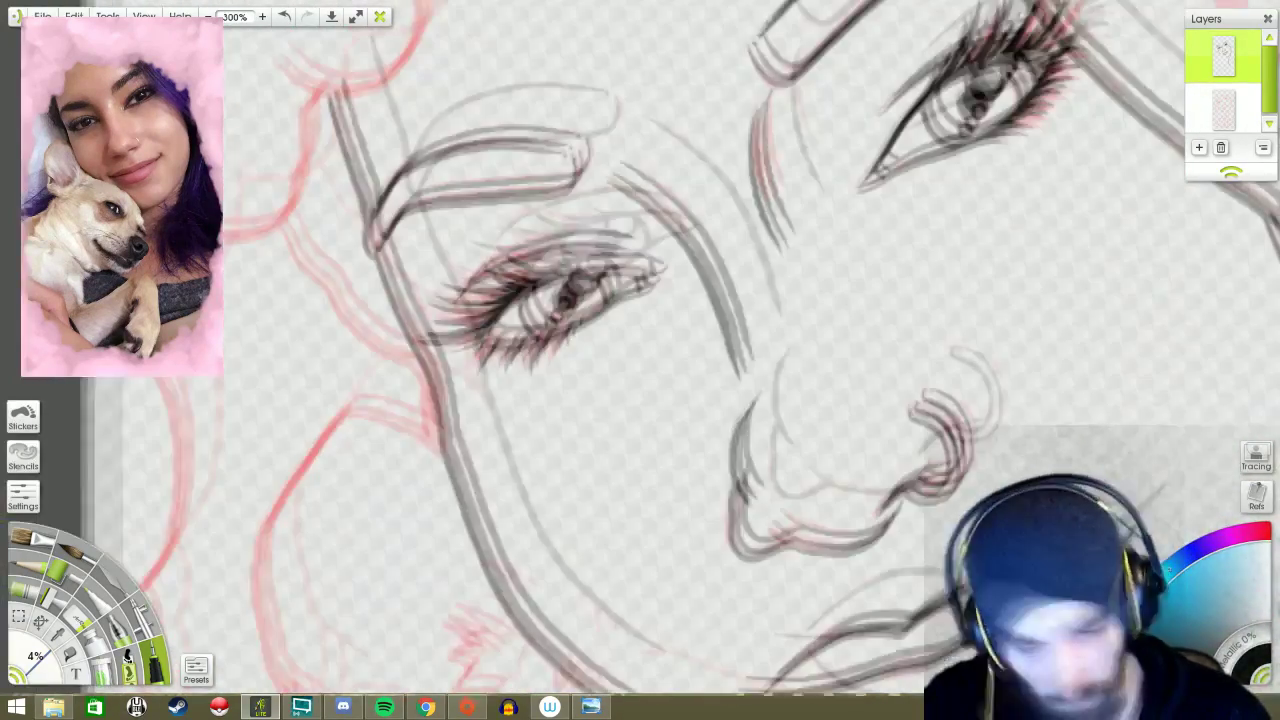
drag(412, 370, 424, 432)
scroll(424, 432, down, 10)
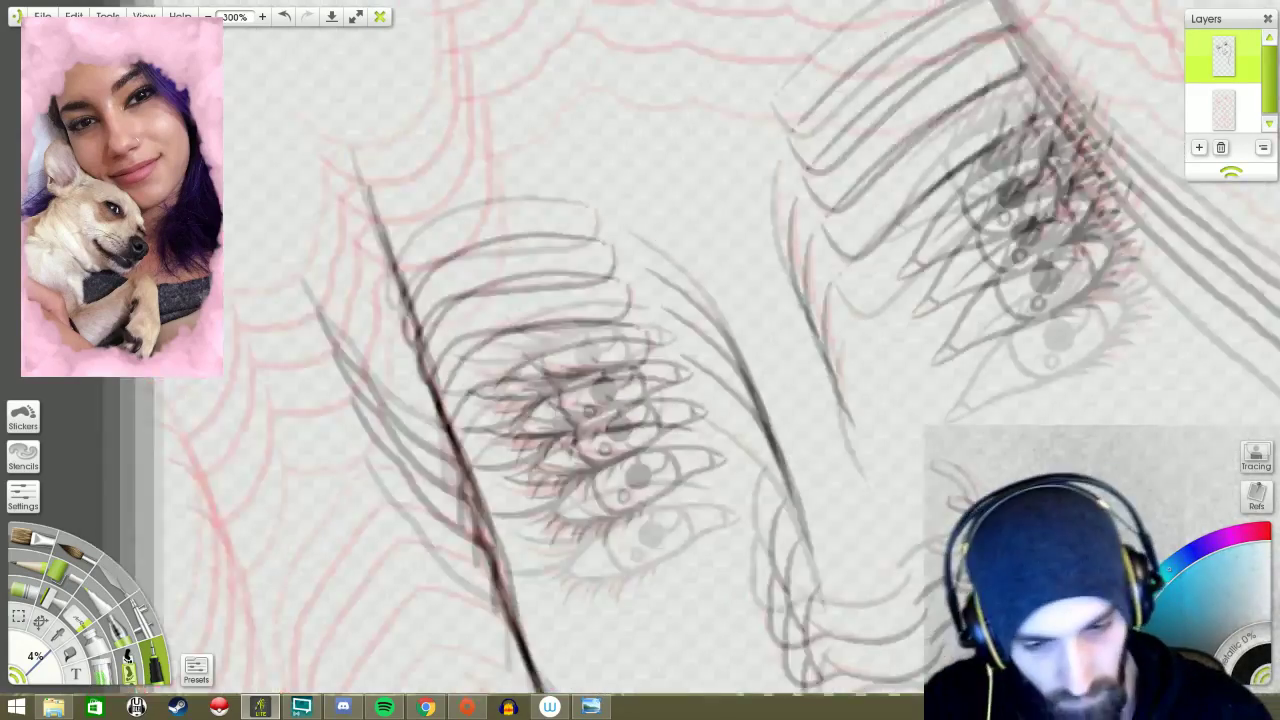
scroll(640, 390, up, 10)
- Ink the upper edge of the woman's top, from the dog's raised leg across to the outer hair
scroll(640, 390, down, 3)
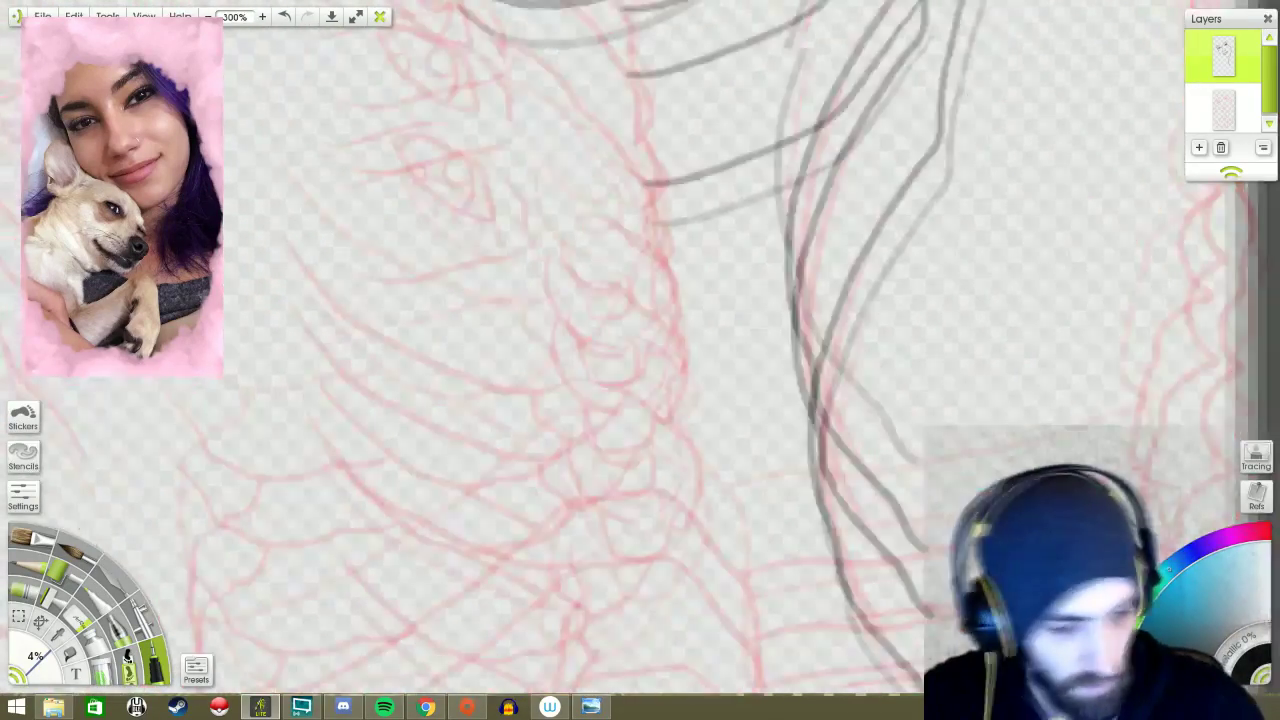
scroll(567, 387, up, 3)
mouse_move(515, 375)
mouse_down()
mouse_move(630, 368)
mouse_move(845, 316)
mouse_up()
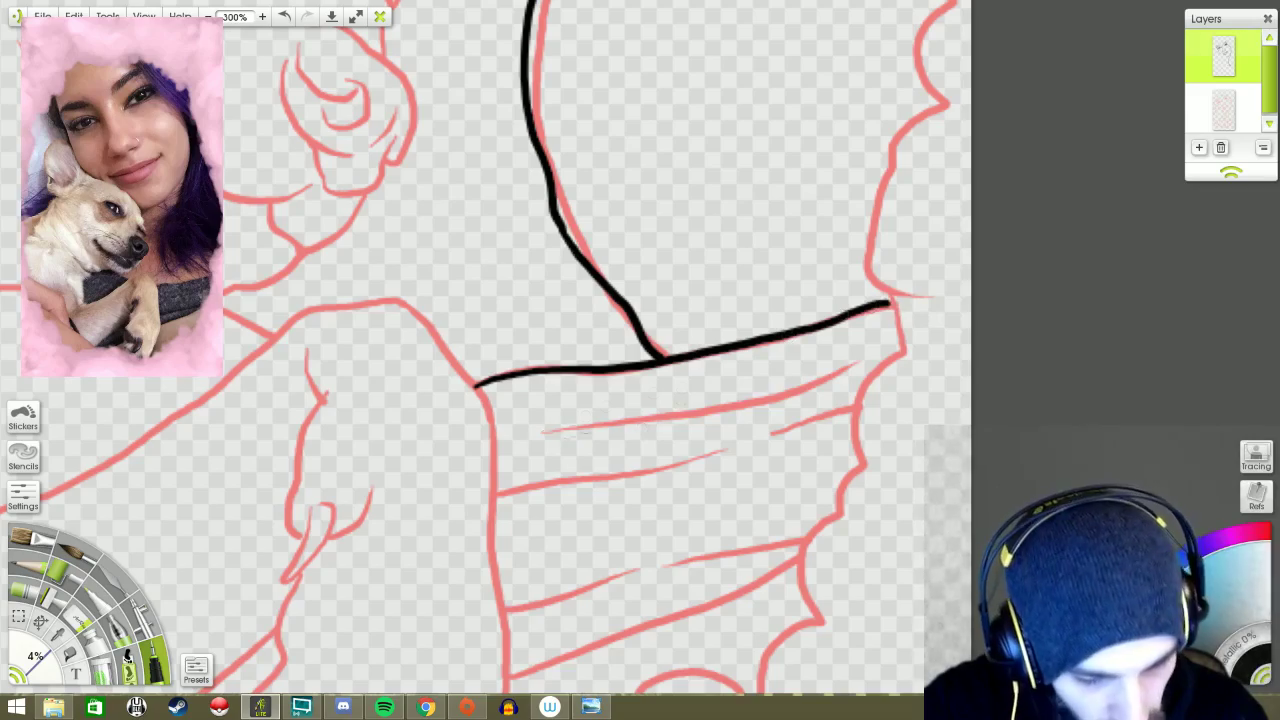
- Ink the fold lines across the woman's striped top, between the dog's raised leg and the scalloped border
drag(541, 432, 852, 358)
drag(490, 494, 728, 449)
drag(640, 450, 583, 194)
drag(448, 352, 590, 306)
drag(606, 302, 755, 283)
mouse_move(742, 300)
mouse_down()
mouse_move(452, 420)
mouse_move(875, 440)
mouse_up()
- Ink the outer contour of the dog's ear and the jagged fur edge along its base
mouse_move(181, 440)
mouse_down()
mouse_move(521, 452)
mouse_move(469, 291)
mouse_up()
mouse_move(325, 195)
mouse_down()
mouse_move(300, 425)
mouse_move(365, 478)
mouse_up()
mouse_move(300, 425)
mouse_down()
mouse_move(292, 494)
mouse_move(318, 565)
mouse_move(440, 588)
mouse_up()
drag(432, 575, 597, 470)
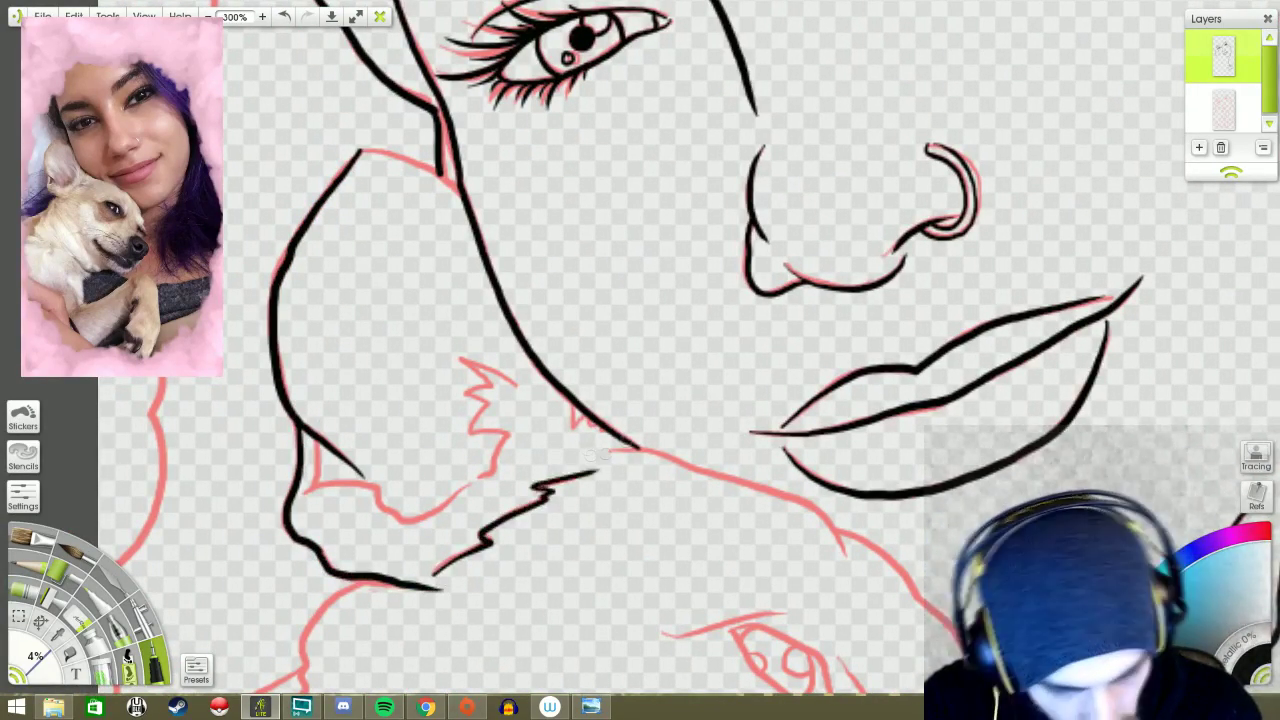
- Ink the fur edges and tufts inside the dog's ear, redoing the stroke of the inner tuft
mouse_move(312, 444)
mouse_down()
mouse_move(362, 488)
mouse_move(438, 510)
mouse_up()
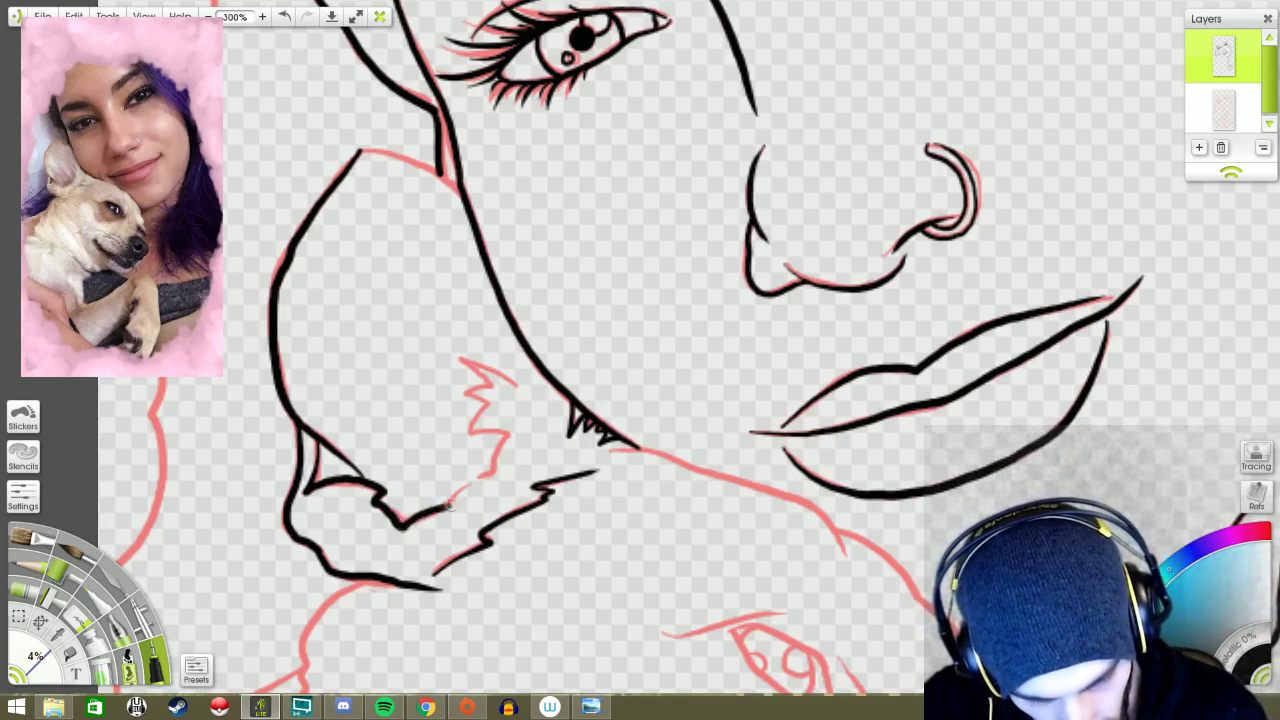
mouse_move(505, 432)
mouse_down()
mouse_move(460, 358)
mouse_move(515, 385)
mouse_move(458, 400)
mouse_move(488, 440)
mouse_move(485, 470)
mouse_up()
key(ctrl+z)
right_click(483, 405)
key(x)
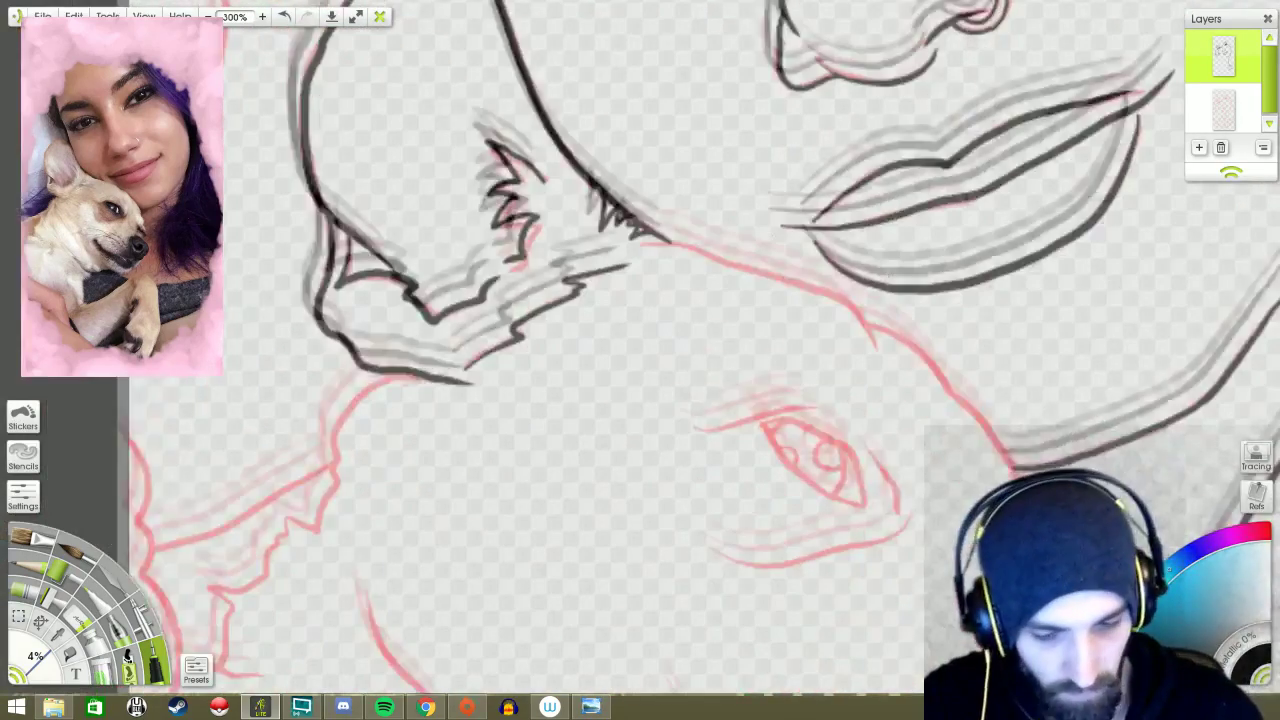
- Ink the back of the dog's head below the ear, the jagged neck fur and the neck crease
mouse_move(470, 145)
mouse_down()
mouse_move(440, 155)
mouse_move(383, 305)
mouse_up()
mouse_move(300, 368)
mouse_down()
mouse_move(289, 440)
mouse_move(505, 553)
mouse_up()
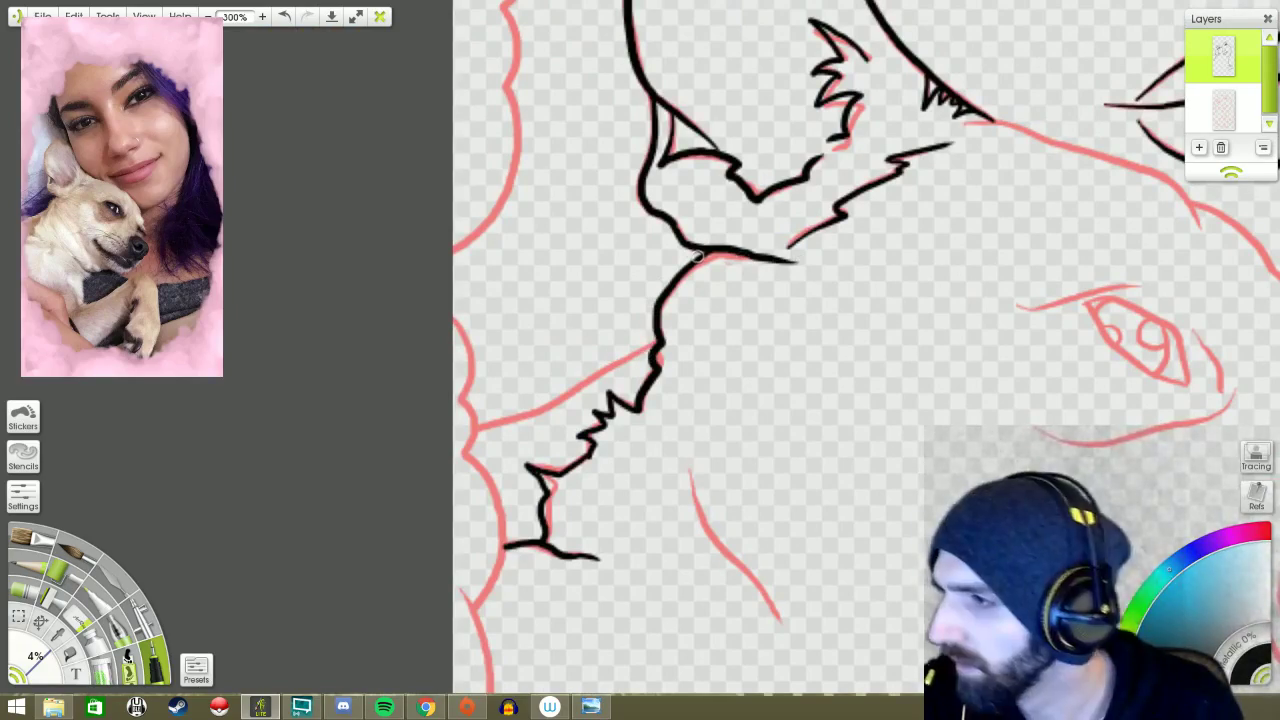
mouse_move(690, 473)
mouse_down()
mouse_move(580, 247)
mouse_move(410, 173)
mouse_move(350, 318)
mouse_move(445, 475)
mouse_up()
mouse_move(857, 257)
mouse_down()
mouse_move(708, 353)
mouse_move(797, 497)
mouse_move(719, 574)
mouse_move(660, 500)
mouse_move(705, 428)
mouse_up()
- Ink the dog's forehead and the top of its muzzle, from the ear past the woman's chin to the nose
mouse_move(386, 254)
mouse_down()
mouse_move(448, 252)
mouse_move(548, 288)
mouse_up()
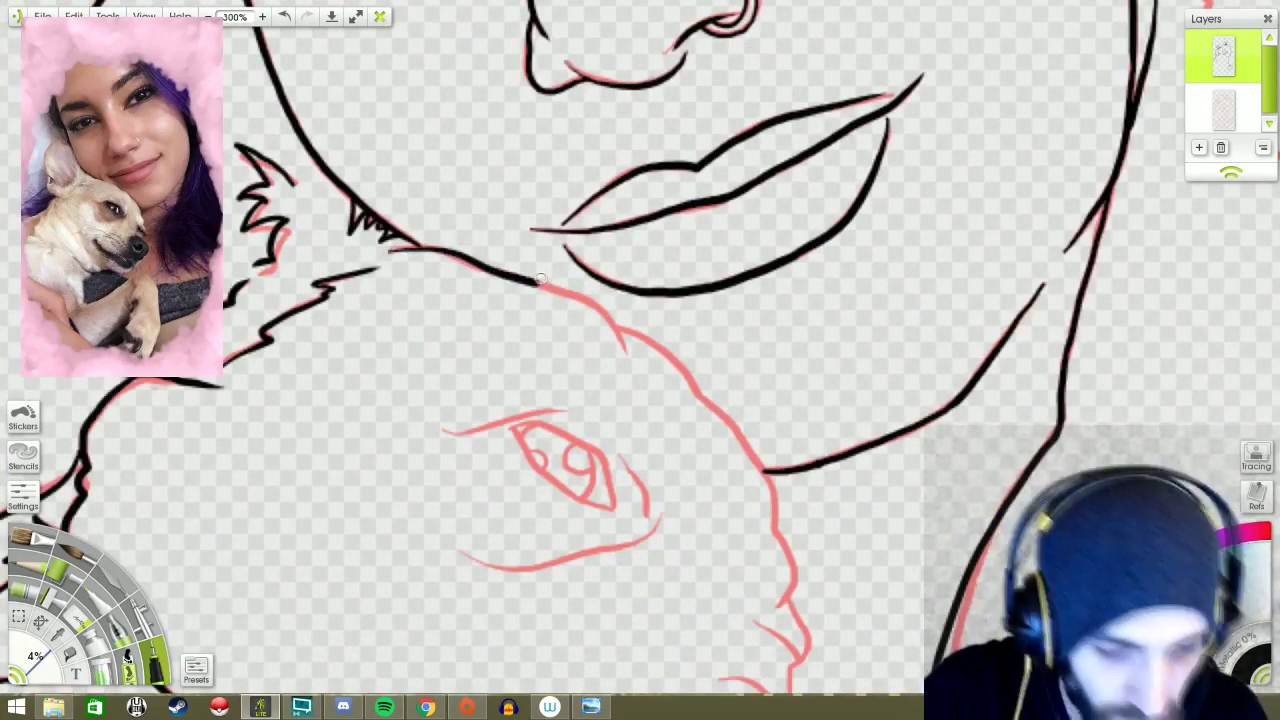
drag(640, 400, 335, 328)
mouse_move(230, 214)
mouse_down()
mouse_move(290, 268)
mouse_move(335, 283)
mouse_move(420, 380)
mouse_move(465, 505)
mouse_move(470, 540)
mouse_up()
drag(475, 536, 680, 286)
drag(694, 337, 683, 396)
- Ink the dog's nose with its nostril curves, outer contour and the small creases around it
mouse_move(598, 380)
mouse_down()
mouse_move(723, 340)
mouse_move(758, 370)
mouse_move(543, 230)
mouse_up()
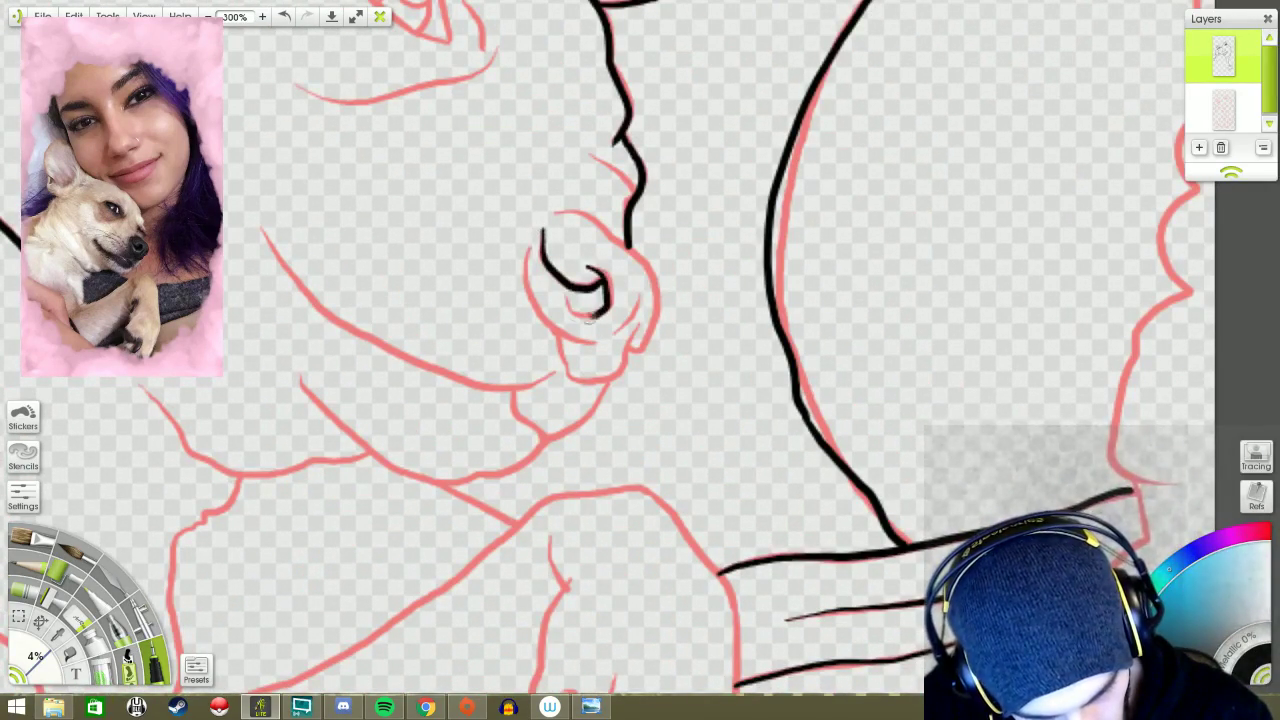
mouse_move(648, 322)
mouse_down()
mouse_move(588, 216)
mouse_move(787, 442)
mouse_move(874, 378)
mouse_up()
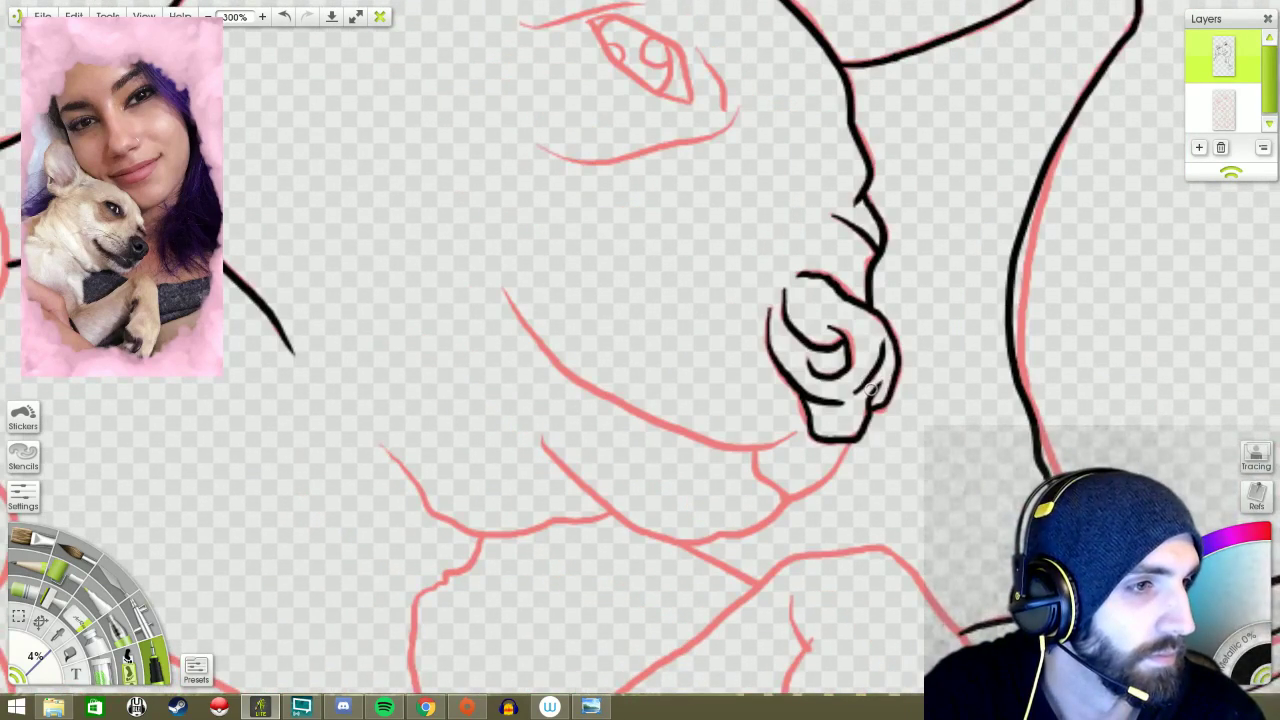
drag(922, 416, 1050, 346)
- Ink the dog's mouth line and the small chin contour below the nose
drag(870, 375, 779, 413)
mouse_move(779, 413)
mouse_down()
mouse_move(786, 426)
mouse_move(884, 403)
mouse_move(752, 473)
mouse_up()
mouse_move(398, 303)
mouse_down()
mouse_move(428, 354)
mouse_move(570, 444)
mouse_move(652, 462)
mouse_up()
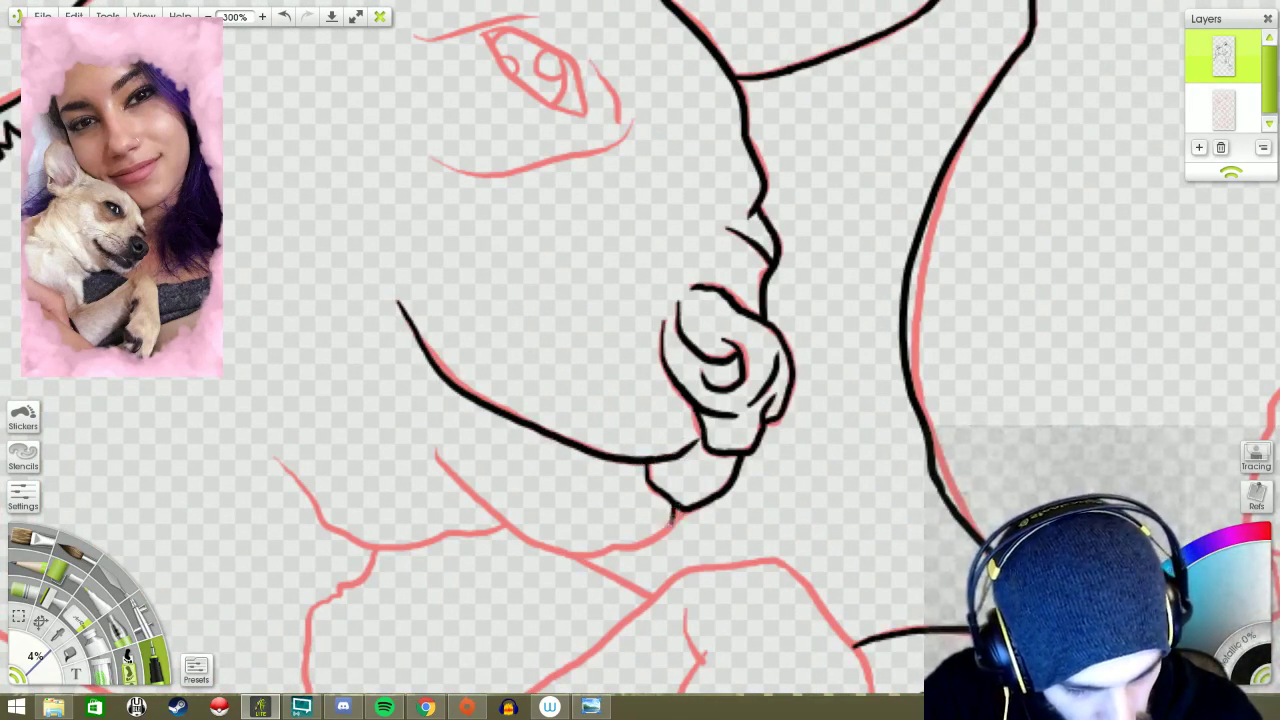
- Ink the dog's lower jaw, the throat curve beneath it and the edge of the chest
mouse_move(436, 452)
mouse_down()
mouse_move(490, 514)
mouse_move(590, 556)
mouse_move(860, 476)
mouse_up()
mouse_move(544, 384)
mouse_down()
mouse_move(624, 470)
mouse_move(734, 460)
mouse_move(785, 455)
mouse_up()
drag(806, 535, 816, 135)
drag(650, 80, 656, 100)
drag(594, 140, 598, 268)
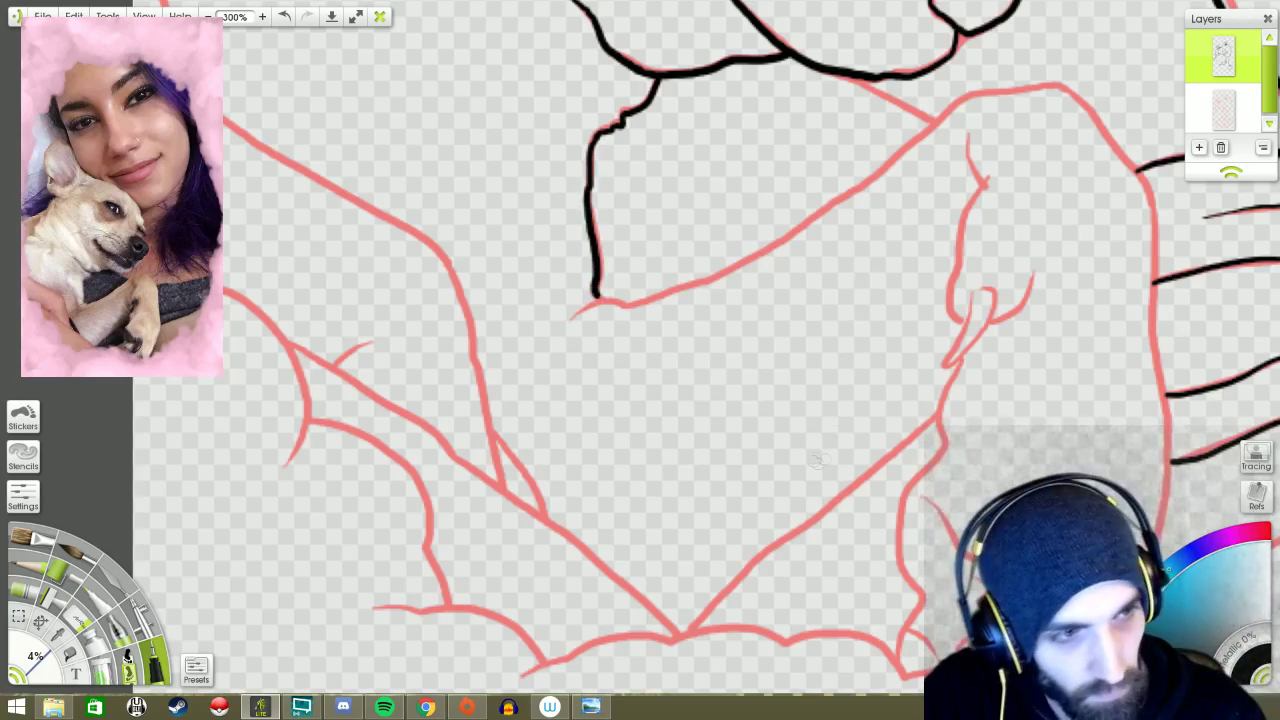
- Ink the upper edge of the dog's raised leg, redoing its stroke, and add the inner leg contours and upper claw
drag(903, 275, 845, 415)
mouse_move(516, 455)
mouse_down()
mouse_move(695, 408)
mouse_move(745, 362)
mouse_up()
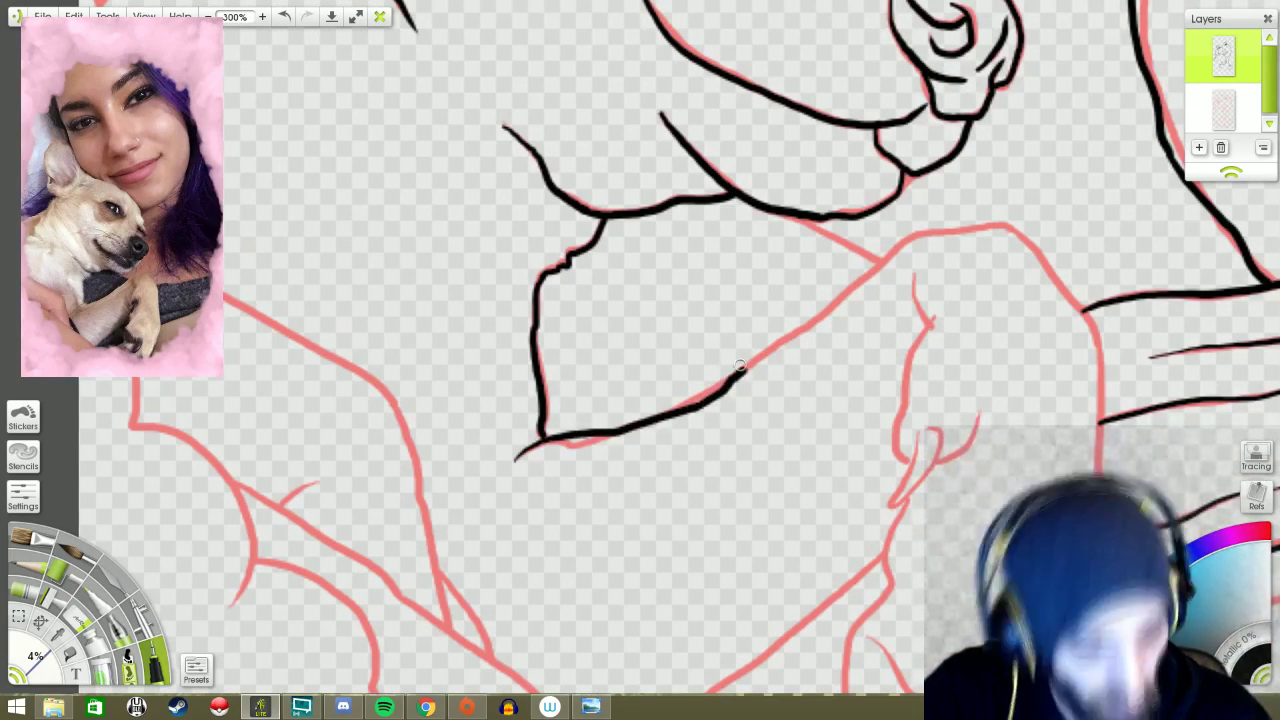
key(ctrl+z)
mouse_move(700, 408)
mouse_down()
mouse_move(850, 300)
mouse_move(370, 292)
mouse_up()
mouse_move(455, 318)
mouse_down()
mouse_move(430, 462)
mouse_move(512, 232)
mouse_up()
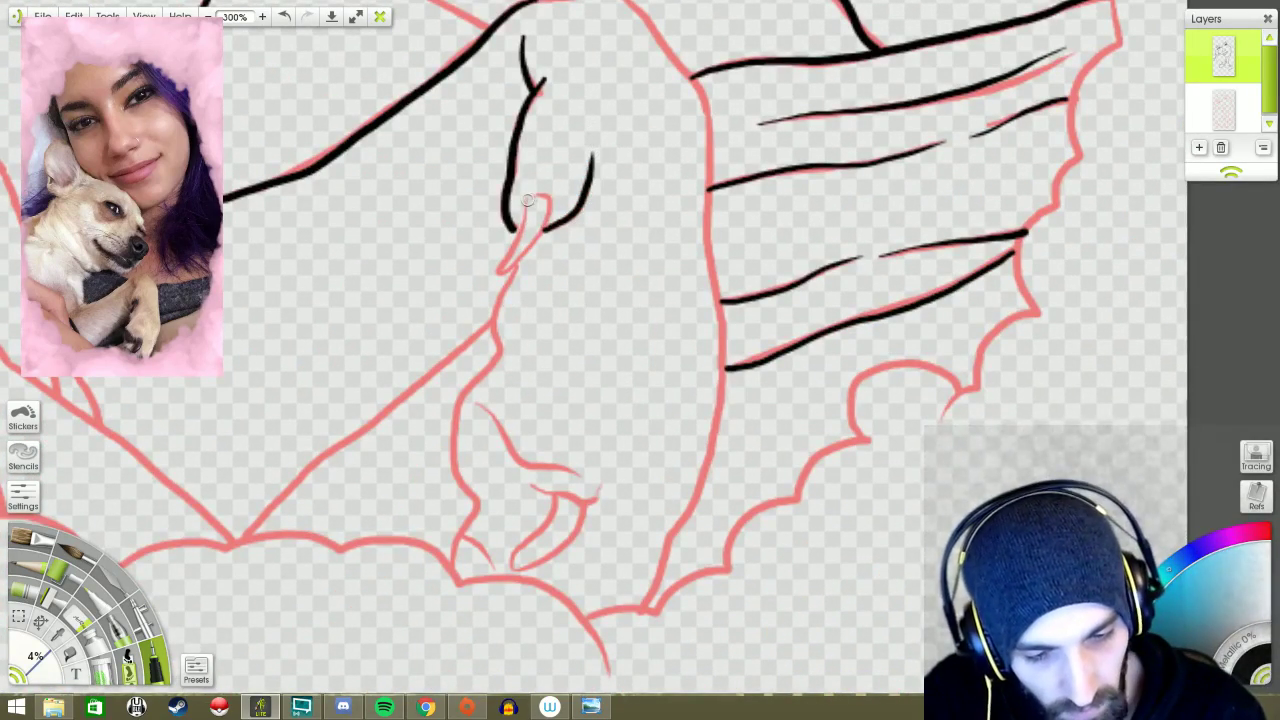
drag(790, 394, 800, 349)
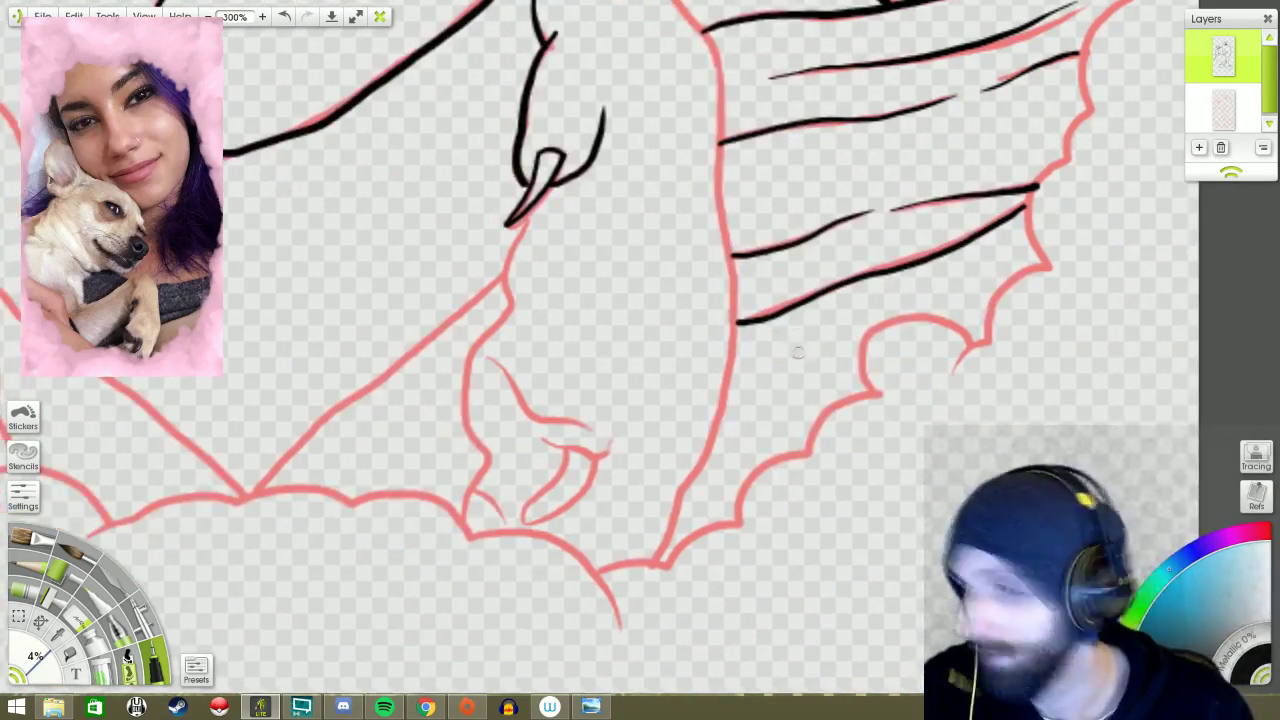
- Ink both sides of the dog's raised leg down to the border, plus the toe crease and lower claws
mouse_move(508, 224)
mouse_down()
mouse_move(511, 305)
mouse_move(469, 420)
mouse_move(472, 530)
mouse_up()
drag(600, 400, 470, 558)
mouse_move(410, 118)
mouse_down()
mouse_move(522, 128)
mouse_move(582, 206)
mouse_move(610, 484)
mouse_up()
mouse_move(610, 484)
mouse_down()
mouse_move(630, 109)
mouse_move(560, 315)
mouse_up()
mouse_move(380, 148)
mouse_down()
mouse_move(488, 215)
mouse_move(566, 316)
mouse_up()
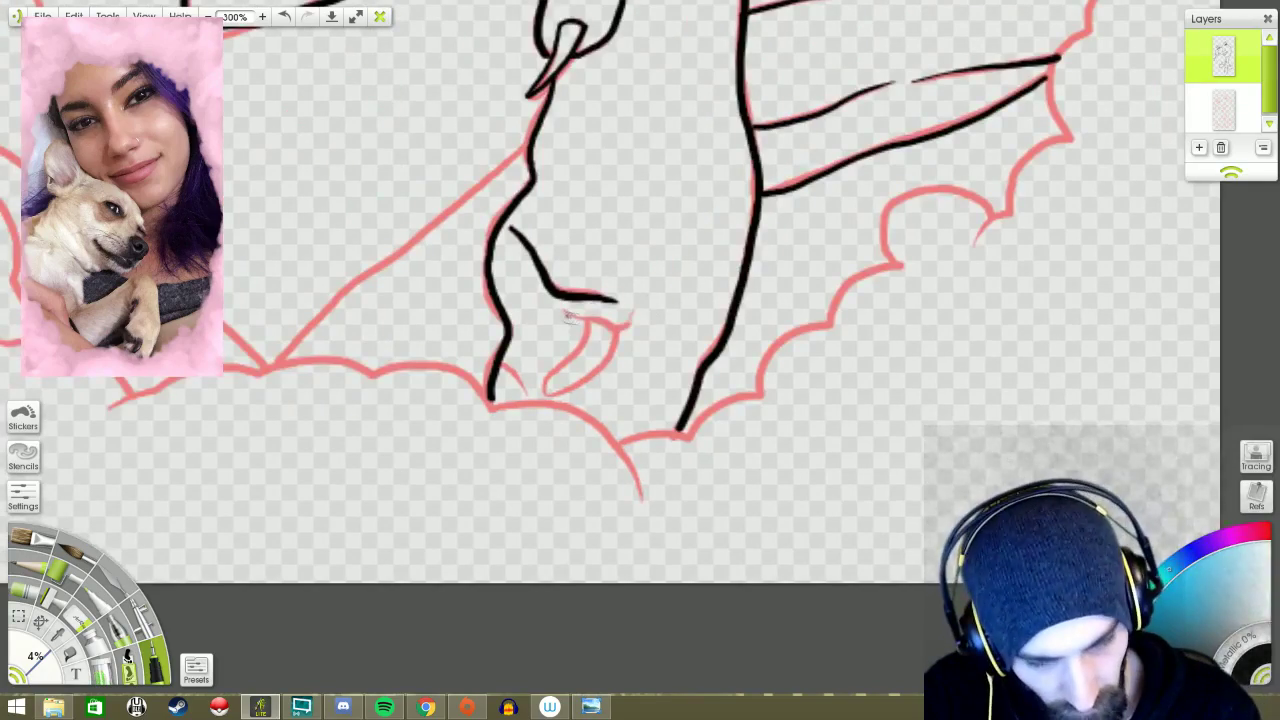
mouse_move(640, 360)
mouse_down()
mouse_move(490, 450)
mouse_move(750, 440)
mouse_up()
- Ink the V-shaped lines below the dog's body and the angled arm contours at the lower left
drag(632, 218, 377, 443)
mouse_move(640, 360)
mouse_down()
mouse_move(889, 650)
mouse_move(812, 508)
mouse_up()
drag(222, 328, 552, 580)
mouse_move(222, 145)
mouse_down()
mouse_move(335, 256)
mouse_move(372, 425)
mouse_up()
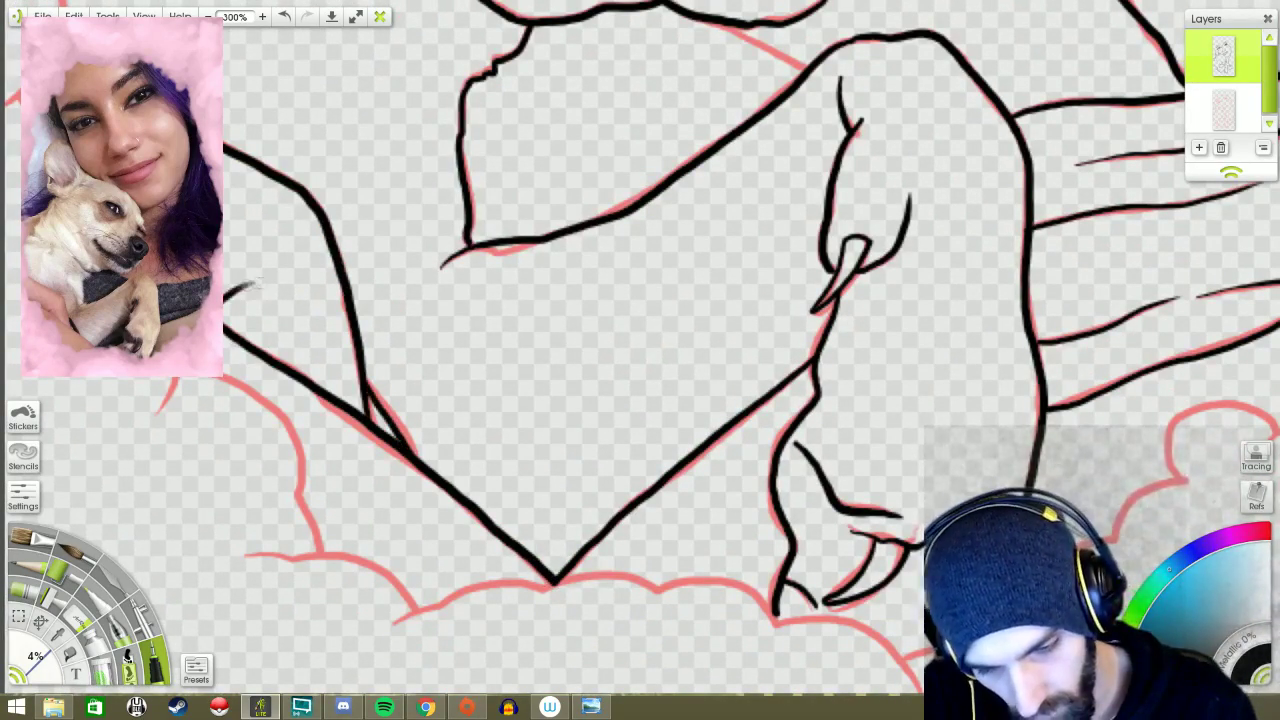
scroll(640, 360, down, 5)
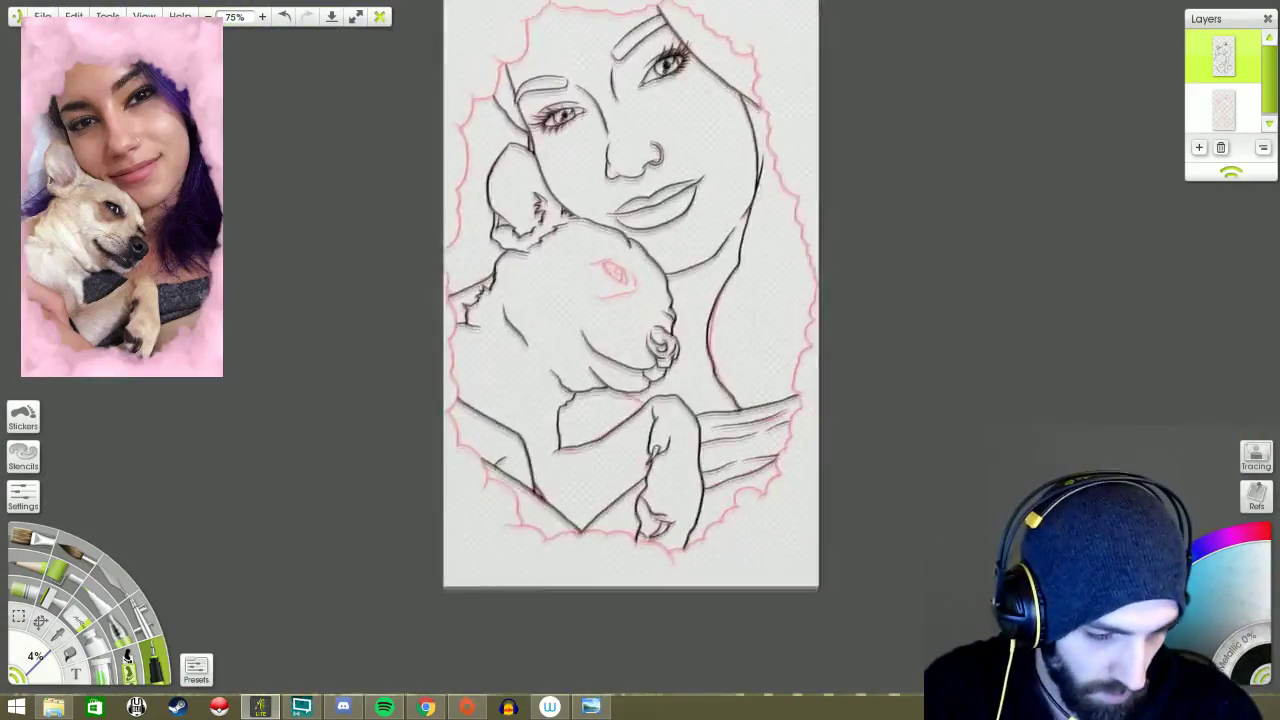
- Ink the brow line, the side crease and the lower crease around the dog's eye
scroll(640, 360, up, 5)
mouse_move(640, 500)
mouse_down()
mouse_move(640, 200)
mouse_move(600, 180)
mouse_up()
scroll(640, 360, up, 2)
mouse_move(640, 360)
mouse_down()
mouse_move(883, 558)
mouse_move(785, 580)
mouse_up()
mouse_move(617, 408)
mouse_down()
mouse_move(760, 378)
mouse_move(725, 98)
mouse_up()
mouse_move(560, 287)
mouse_down()
mouse_move(765, 277)
mouse_move(830, 243)
mouse_up()
drag(773, 157, 815, 240)
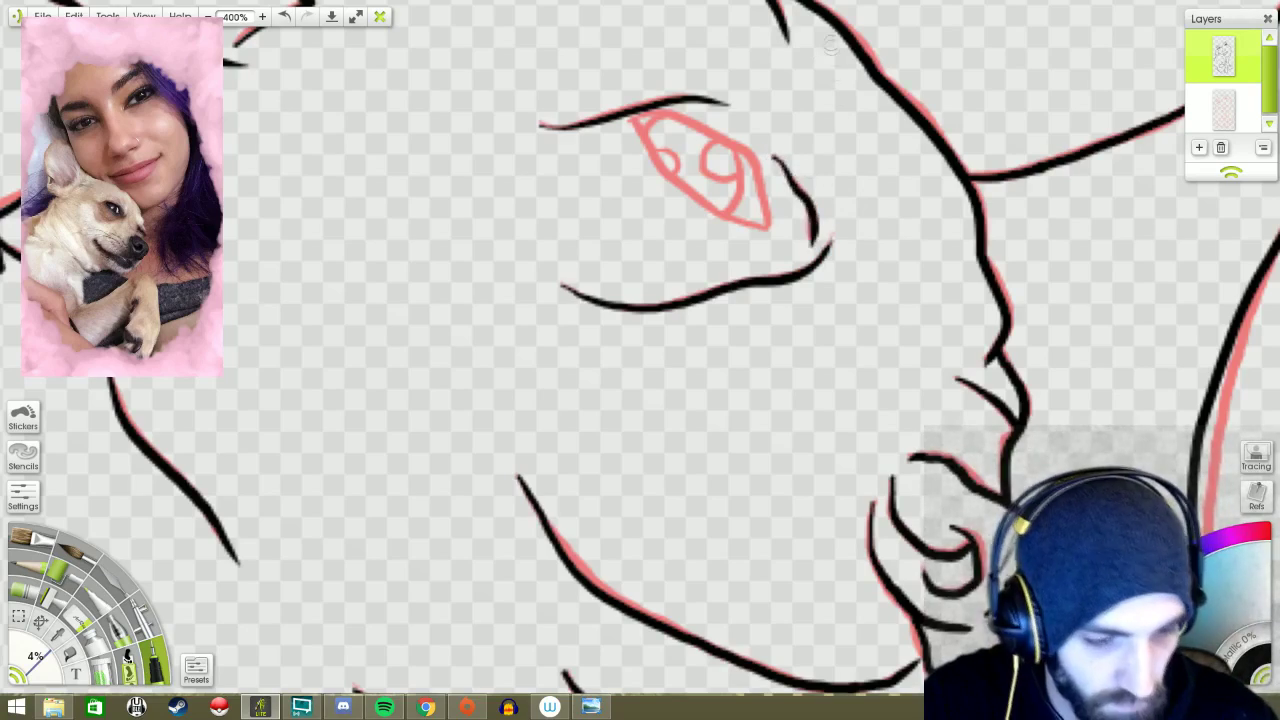
- Ink the dog's eye outline, iris edge and the two small circles inside it
drag(700, 250, 650, 460)
drag(585, 325, 675, 430)
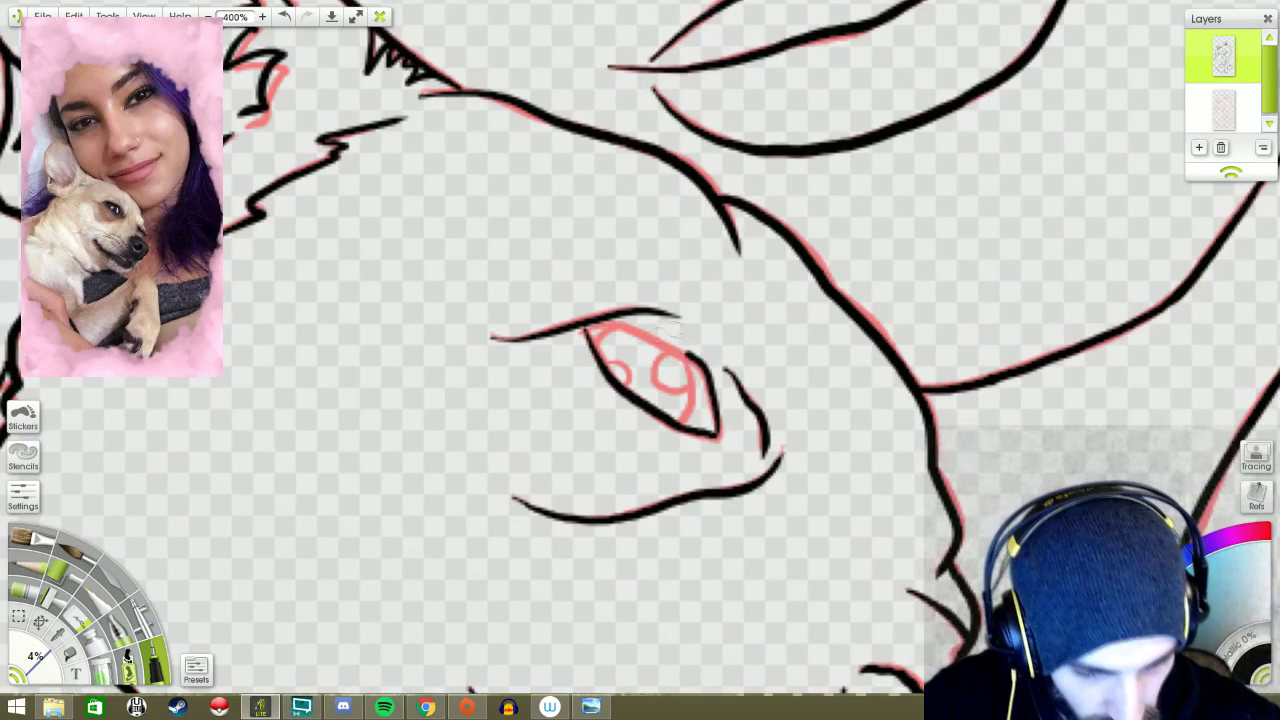
drag(618, 318, 705, 362)
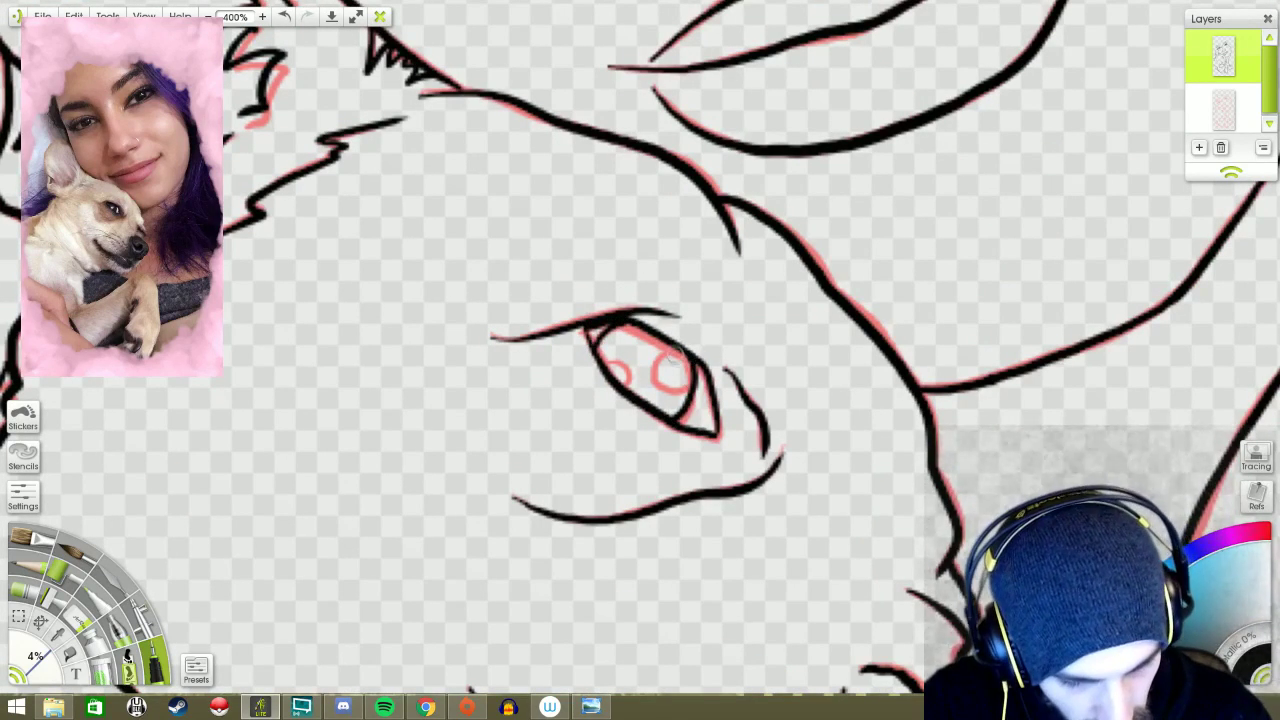
drag(846, 262, 807, 427)
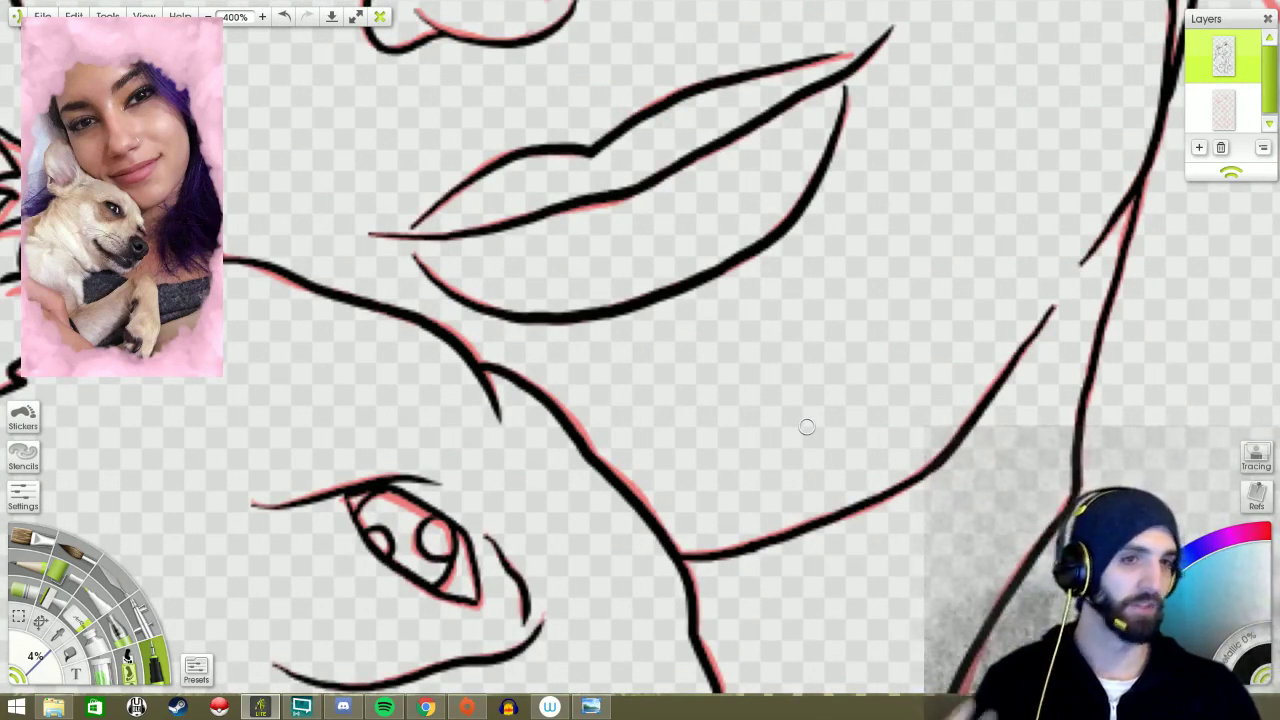
- Ink the scalloped border above the woman's forehead and down the upper-left side of the portrait
drag(808, 423, 780, 653)
click(208, 17)
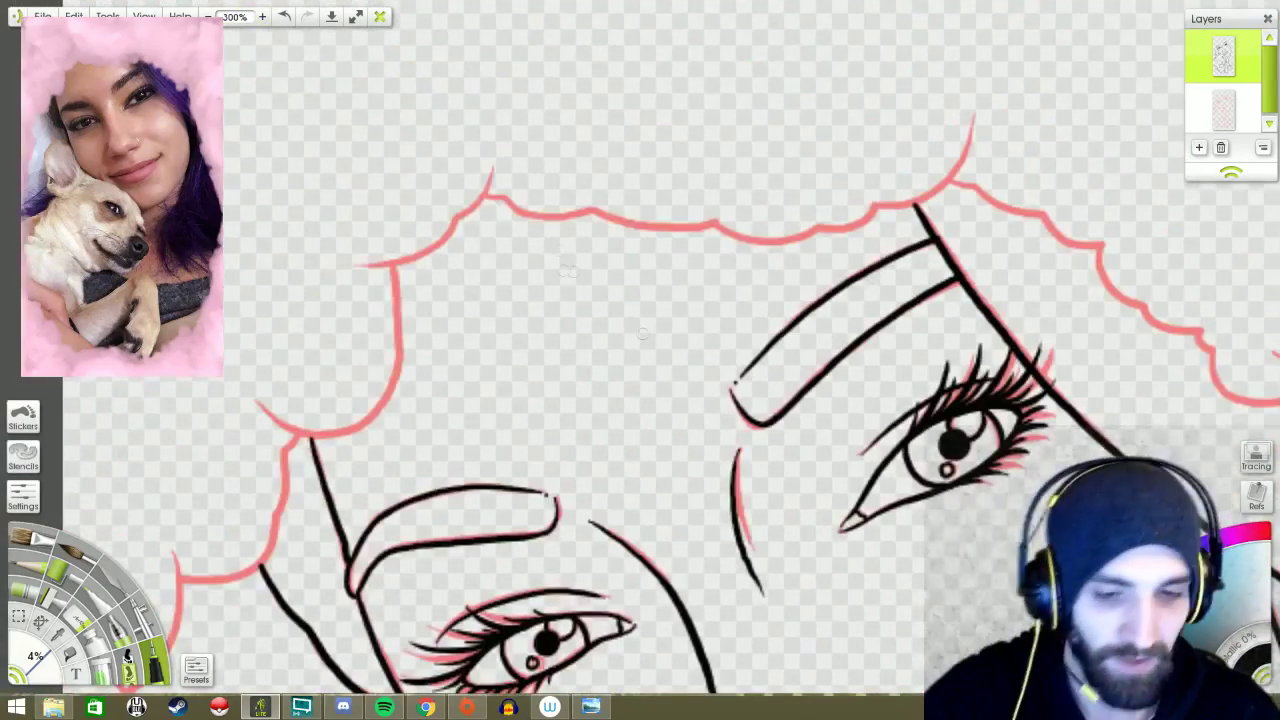
scroll(642, 334, up, 1)
mouse_move(300, 241)
mouse_down()
mouse_move(438, 140)
mouse_move(460, 90)
mouse_up()
mouse_move(127, 418)
mouse_down()
mouse_move(235, 452)
mouse_move(294, 418)
mouse_up()
mouse_move(311, 241)
mouse_down()
mouse_move(293, 420)
mouse_move(352, 212)
mouse_up()
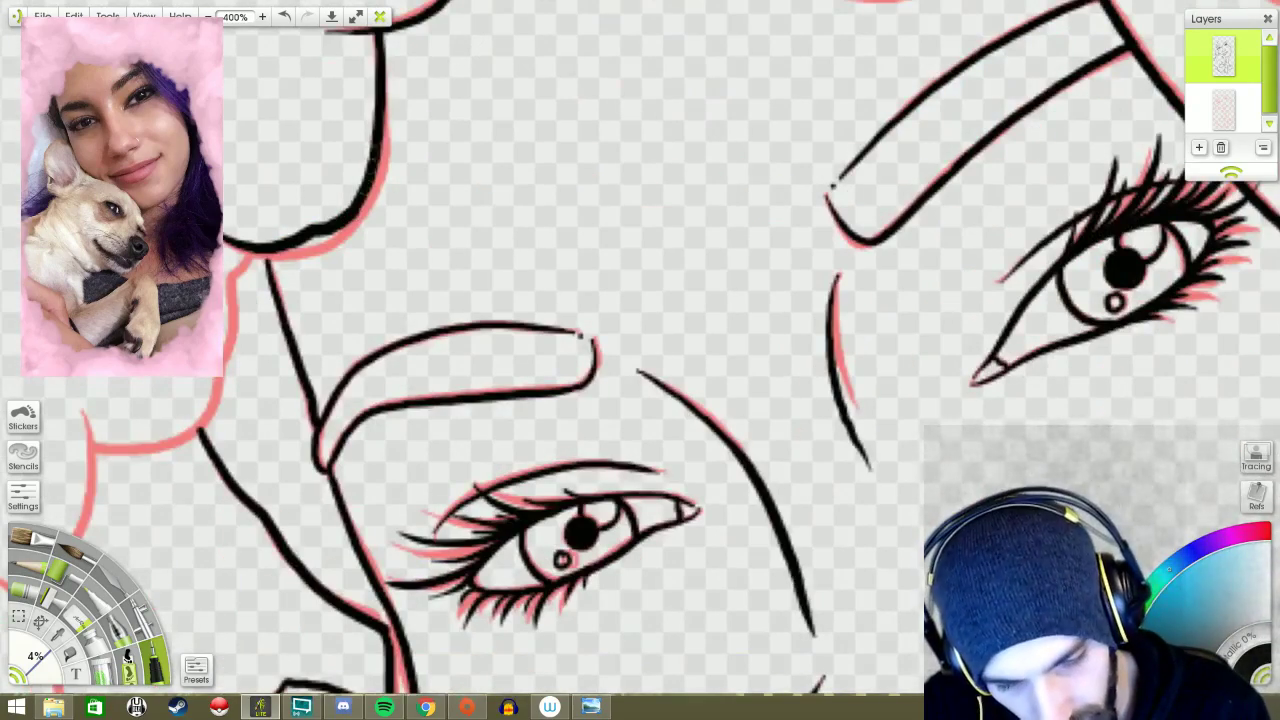
mouse_move(232, 270)
mouse_down()
mouse_move(180, 425)
mouse_move(490, 305)
mouse_up()
drag(400, 335, 520, 310)
drag(393, 288, 338, 482)
- Continue inking the scalloped border around the top right and down the right side of the portrait
scroll(346, 466, down, 2)
scroll(400, 330, up, 2)
mouse_move(335, 318)
mouse_down()
mouse_move(471, 343)
mouse_move(692, 318)
mouse_up()
mouse_move(640, 362)
mouse_down()
mouse_move(760, 370)
mouse_move(870, 322)
mouse_move(982, 212)
mouse_up()
drag(700, 500, 700, 300)
mouse_move(248, 115)
mouse_down()
mouse_move(455, 230)
mouse_move(695, 402)
mouse_move(735, 447)
mouse_move(750, 530)
mouse_up()
mouse_move(750, 530)
mouse_down()
mouse_move(645, 185)
mouse_move(655, 310)
mouse_up()
drag(700, 500, 510, 320)
mouse_move(518, 58)
mouse_down()
mouse_move(505, 250)
mouse_move(600, 305)
mouse_up()
drag(600, 400, 540, 340)
mouse_move(480, 60)
mouse_down()
mouse_move(538, 242)
mouse_move(605, 268)
mouse_up()
mouse_move(605, 268)
mouse_down()
mouse_move(543, 128)
mouse_move(530, 245)
mouse_move(570, 295)
mouse_up()
mouse_move(570, 295)
mouse_down()
mouse_move(579, 45)
mouse_move(645, 300)
mouse_move(690, 60)
mouse_move(680, 235)
mouse_move(680, 80)
mouse_up()
mouse_move(680, 20)
mouse_down()
mouse_move(695, 218)
mouse_move(600, 380)
mouse_move(610, 475)
mouse_up()
mouse_move(620, 480)
mouse_down()
mouse_move(615, 220)
mouse_move(652, 304)
mouse_move(570, 414)
mouse_up()
drag(570, 420, 630, 200)
mouse_move(698, 230)
mouse_down()
mouse_move(640, 334)
mouse_move(590, 480)
mouse_up()
- Ink the scalloped border along the bottom of the portrait, below the dog's paw and the V-shaped lines
drag(840, 240, 744, 368)
mouse_move(805, 455)
mouse_down()
mouse_move(850, 378)
mouse_move(738, 438)
mouse_move(890, 330)
mouse_up()
mouse_move(914, 276)
mouse_down()
mouse_move(858, 292)
mouse_move(700, 440)
mouse_move(990, 340)
mouse_up()
drag(1000, 390, 858, 443)
mouse_move(600, 300)
mouse_down()
mouse_move(788, 336)
mouse_move(926, 393)
mouse_up()
mouse_move(440, 518)
mouse_down()
mouse_move(625, 450)
mouse_move(926, 460)
mouse_move(414, 403)
mouse_up()
drag(485, 425, 650, 462)
drag(200, 300, 786, 464)
mouse_move(360, 505)
mouse_down()
mouse_move(450, 512)
mouse_move(626, 565)
mouse_up()
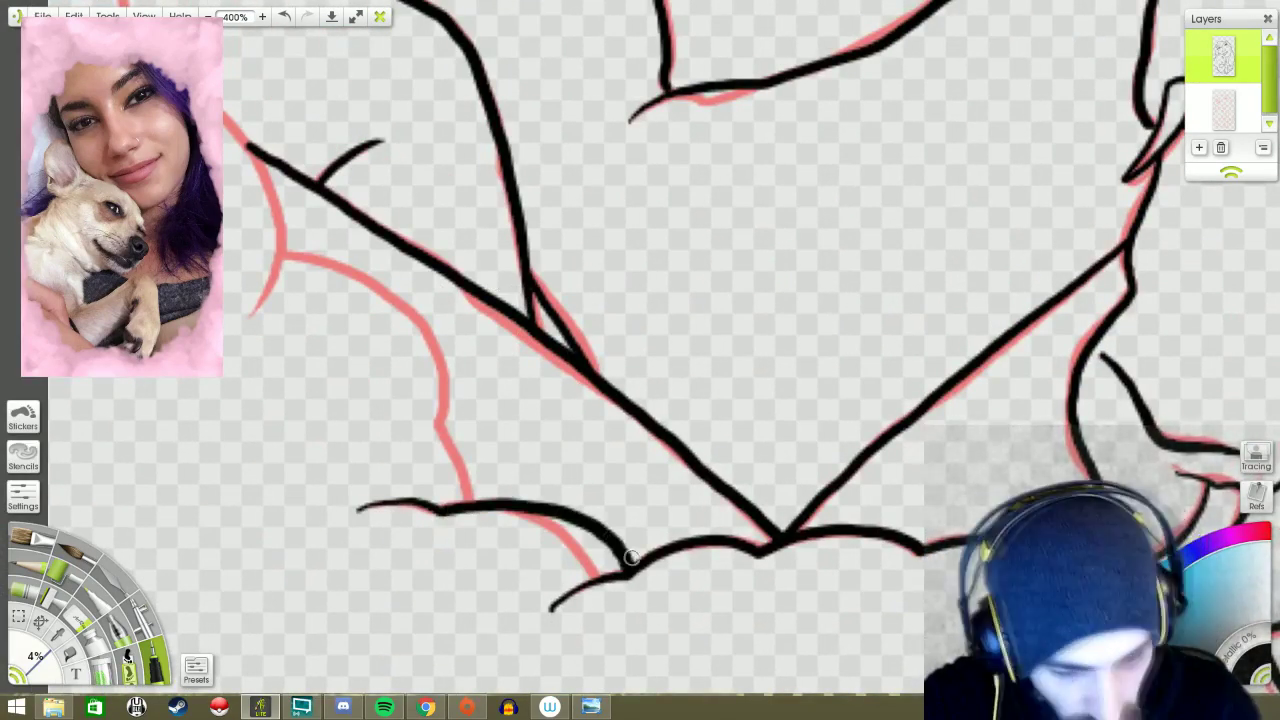
- Undo the last border stroke and ink the scallops around the lower-left corner of the portrait
drag(700, 400, 514, 366)
click(284, 17)
mouse_move(172, 466)
mouse_down()
mouse_move(230, 465)
mouse_move(406, 548)
mouse_up()
drag(600, 350, 727, 462)
mouse_move(222, 330)
mouse_down()
mouse_move(274, 340)
mouse_move(412, 575)
mouse_up()
drag(500, 300, 670, 510)
drag(640, 400, 700, 450)
mouse_move(290, 170)
mouse_down()
mouse_move(310, 360)
mouse_move(350, 470)
mouse_up()
drag(600, 350, 704, 430)
- Ink the remaining scallops up the left side of the border, beside the dog's ear
drag(400, 75, 427, 278)
drag(600, 350, 700, 520)
drag(300, 470, 330, 600)
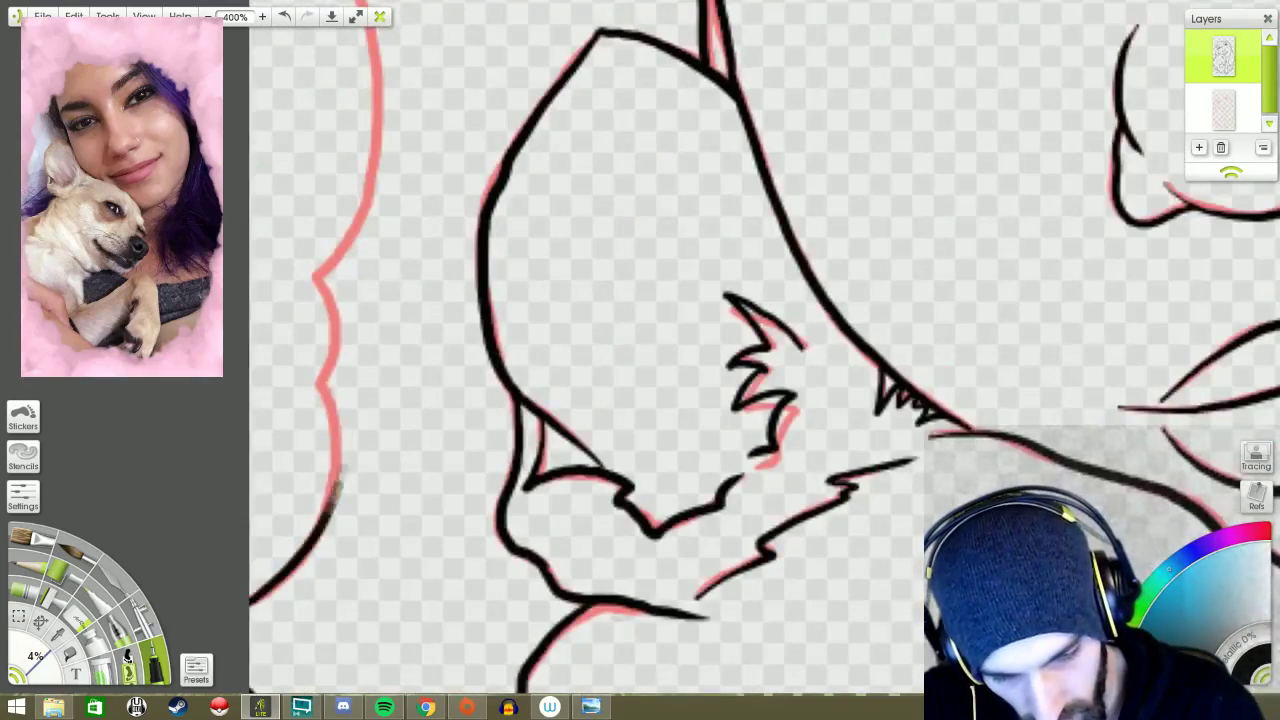
drag(330, 270, 345, 530)
drag(600, 350, 660, 420)
mouse_move(258, 200)
mouse_down()
mouse_move(320, 490)
mouse_move(290, 555)
mouse_up()
drag(600, 450, 750, 220)
drag(445, 300, 390, 340)
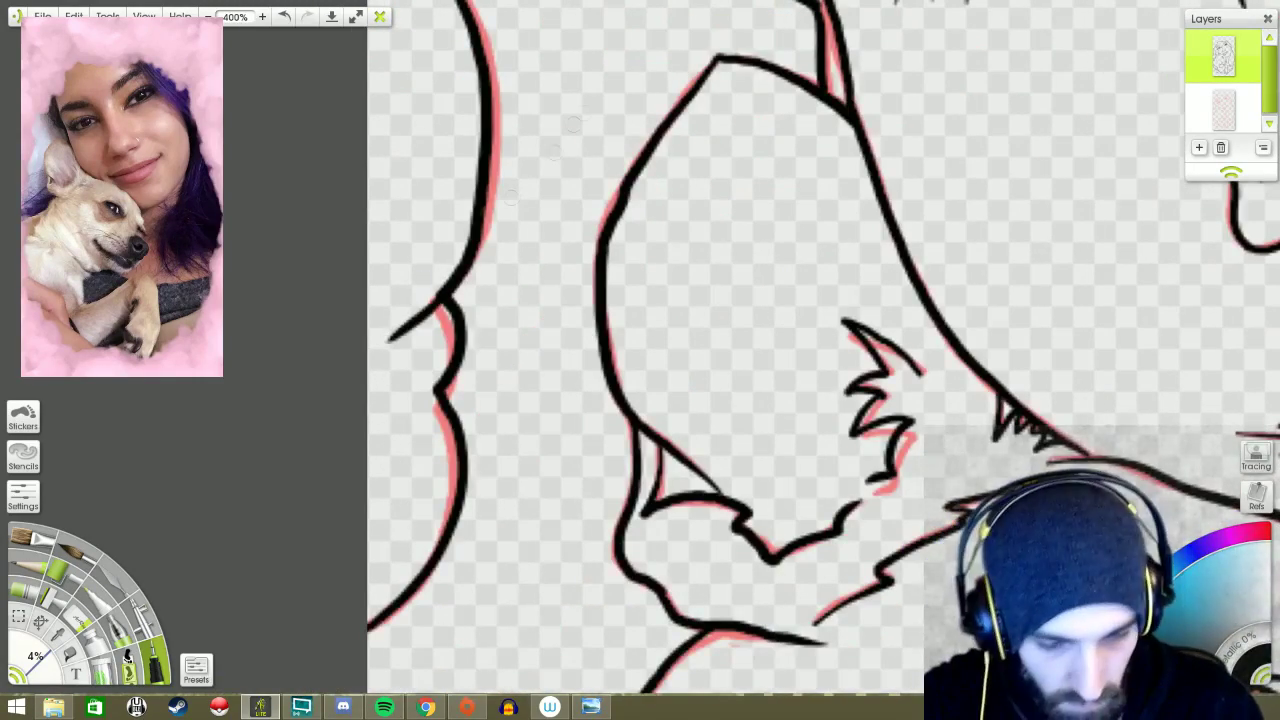
drag(598, 150, 558, 524)
- Hide the red sketch layer and check the finished line art as a whole
key(ctrl+0)
mouse_move(1000, 700)
mouse_down()
mouse_move(777, 565)
mouse_move(791, 379)
mouse_move(835, 518)
mouse_up()
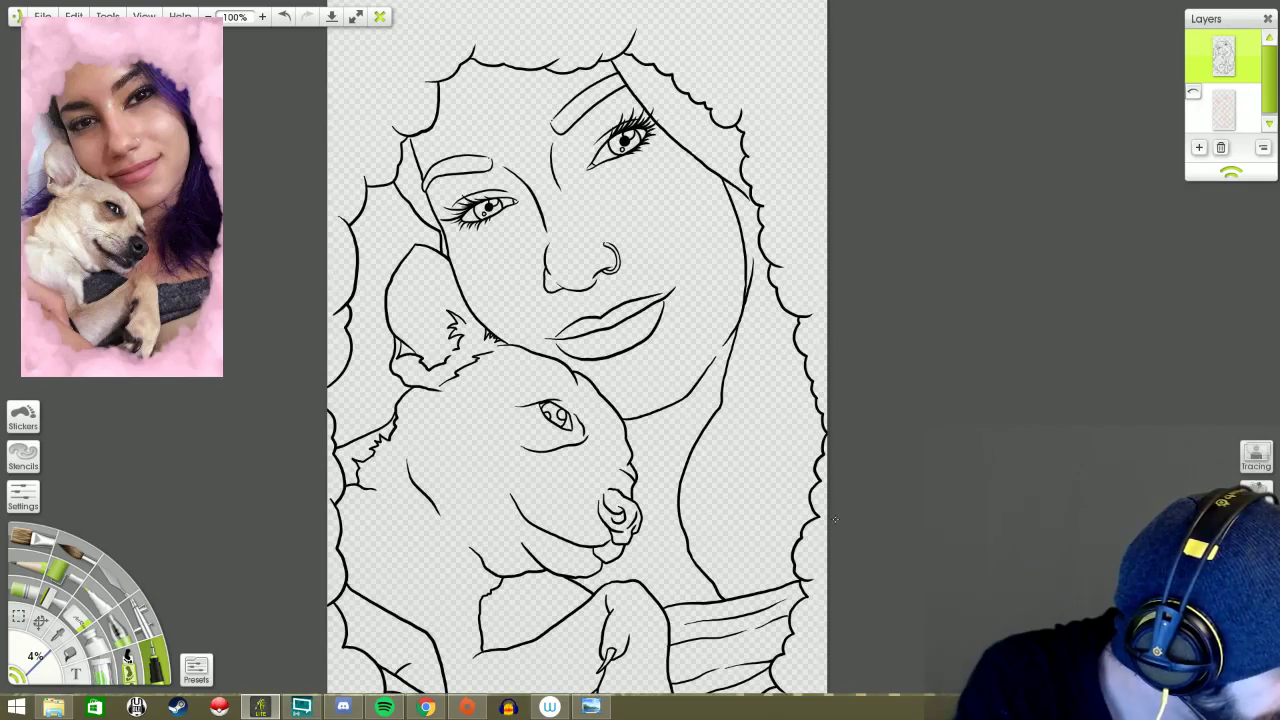
drag(845, 354, 866, 424)
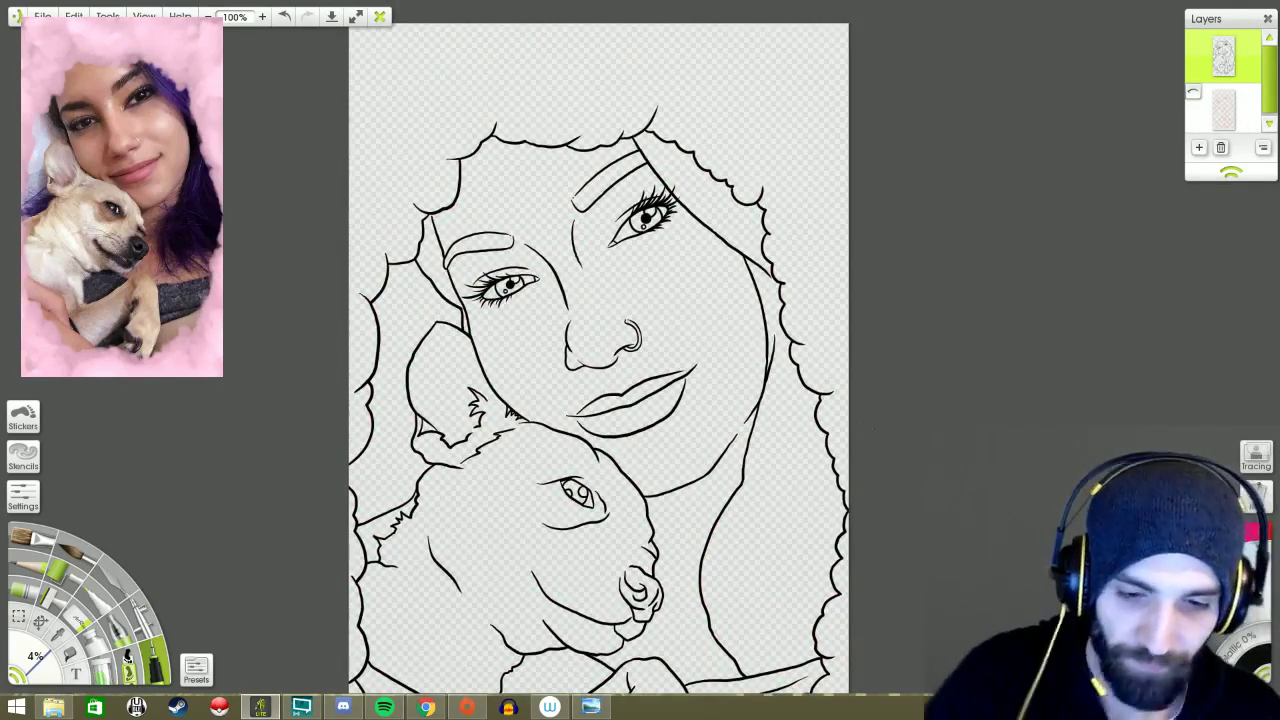
- Paint the woman's right-side iris brown on a separate layer, undoing the first trial strokes and leaving the highlights unpainted
scroll(633, 351, up, 4)
drag(700, 150, 500, 644)
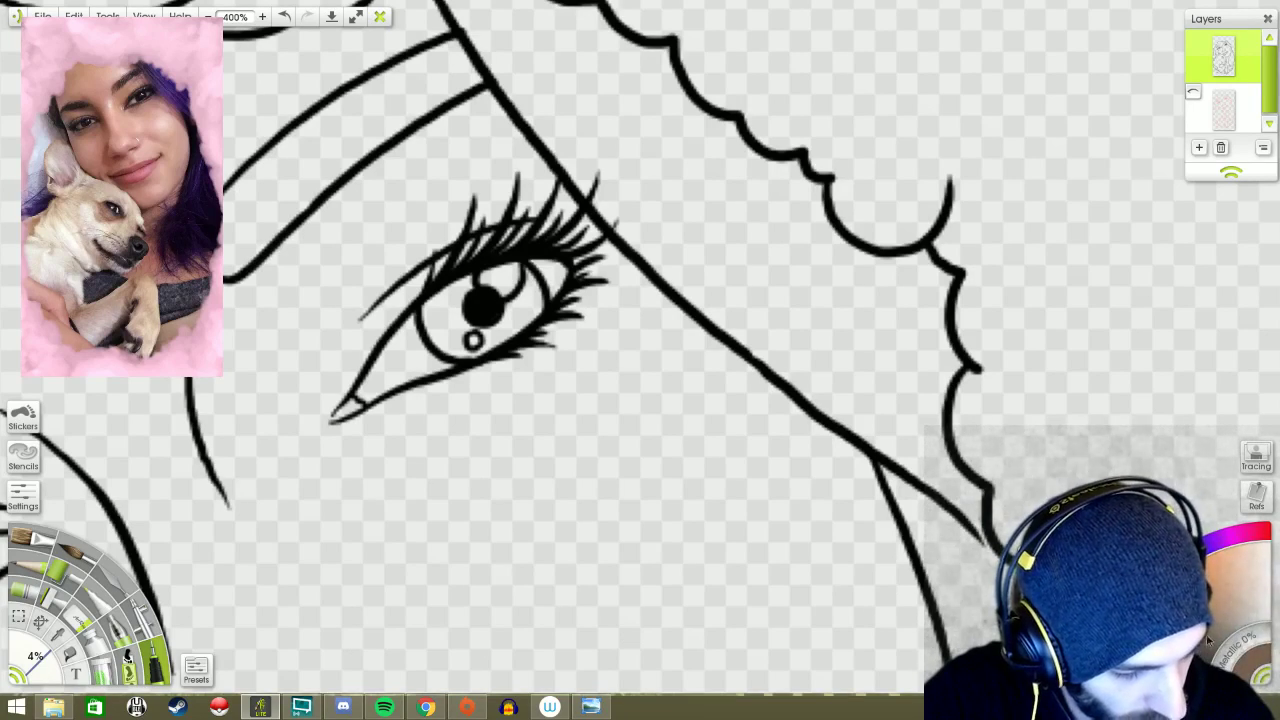
drag(523, 429, 690, 594)
key(ctrl+z)
drag(440, 292, 458, 306)
key(ctrl+z)
mouse_move(440, 292)
mouse_down()
mouse_move(460, 312)
mouse_move(532, 312)
mouse_move(522, 268)
mouse_up()
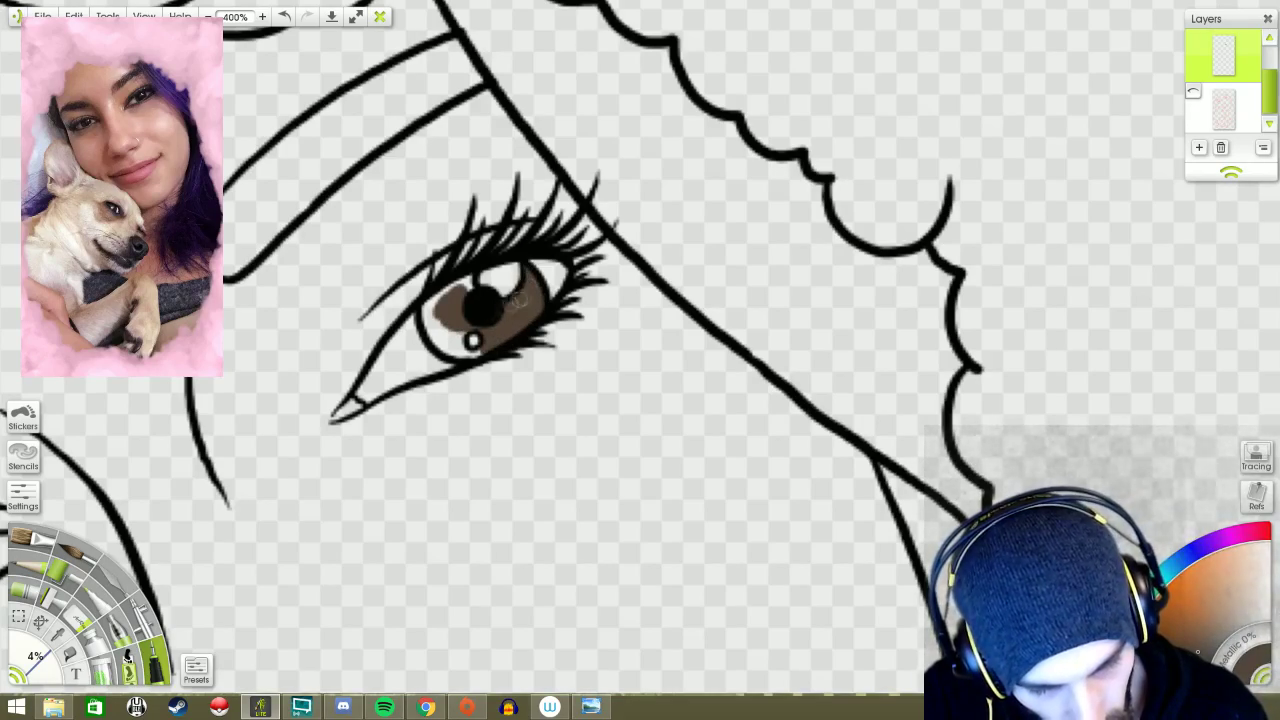
mouse_move(470, 303)
mouse_down()
mouse_move(437, 345)
mouse_move(470, 325)
mouse_up()
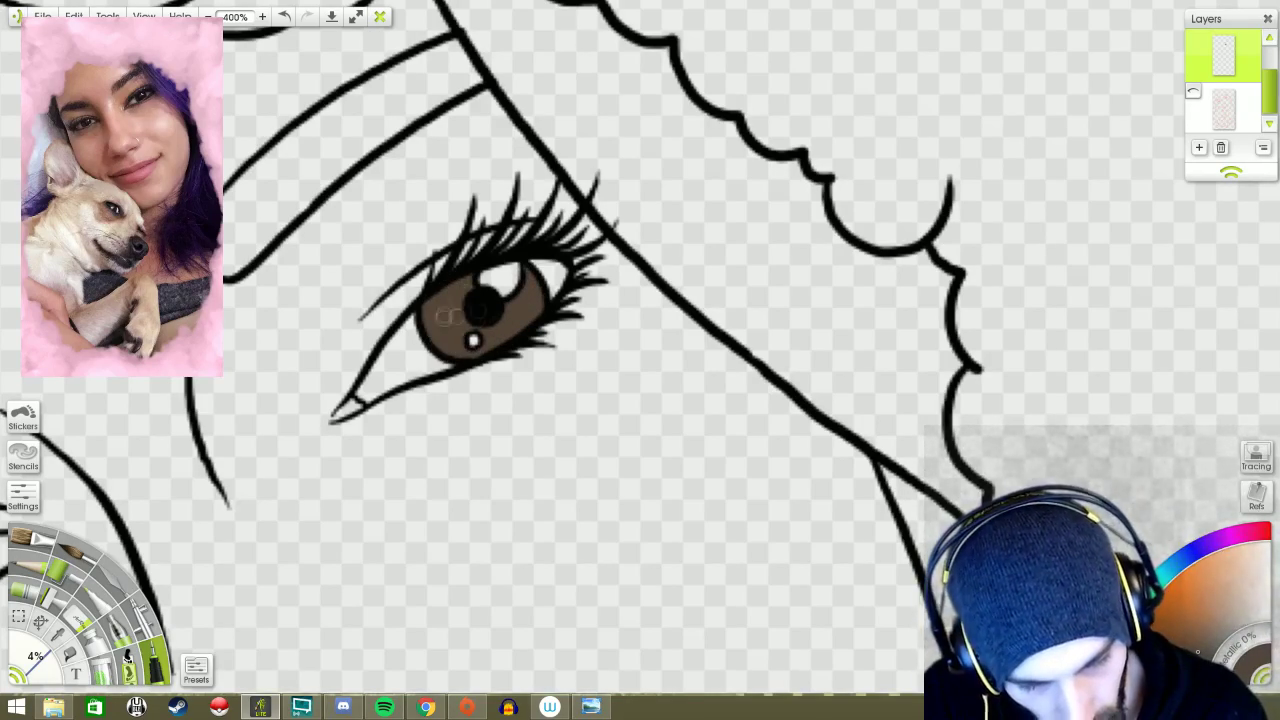
- Paint the woman's left-side iris in the same brown, leaving the highlights unpainted
drag(559, 422, 1139, 207)
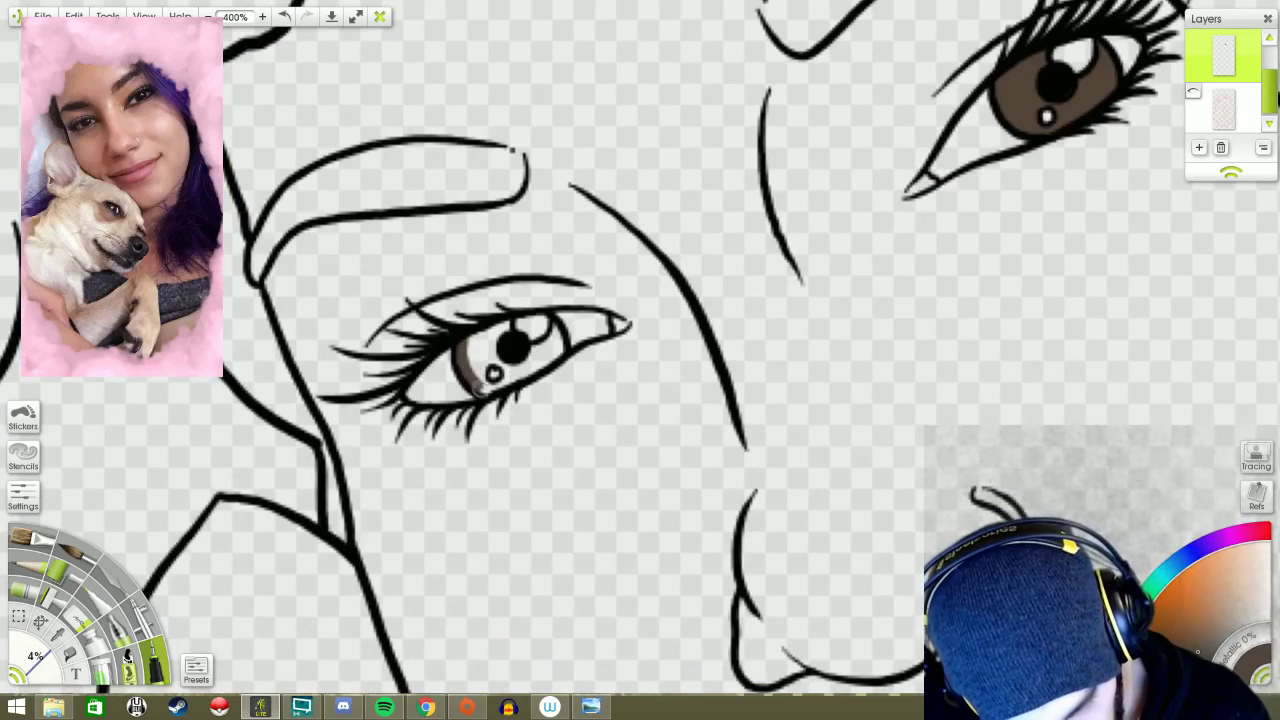
mouse_move(493, 373)
mouse_down()
mouse_move(492, 386)
mouse_move(497, 332)
mouse_move(553, 325)
mouse_up()
click(512, 342)
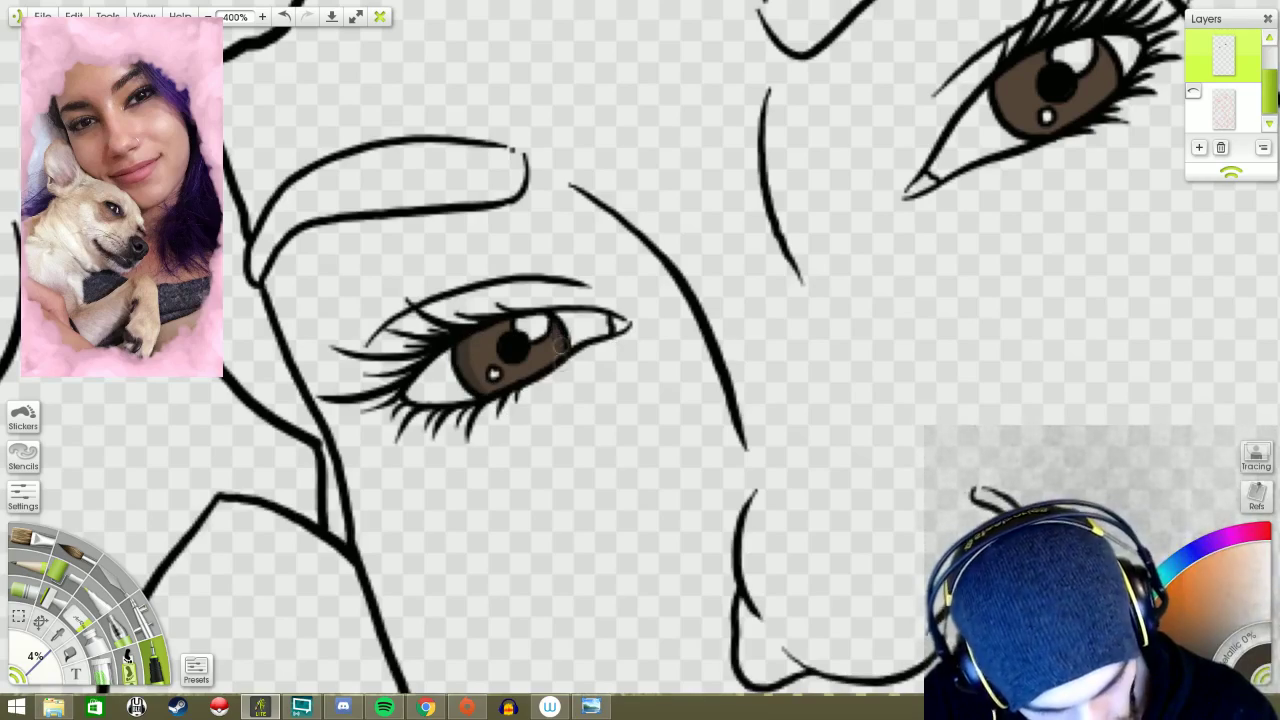
- Shade the outer edges of the woman's irises darker brown and add a lighter brown ring around the pupil
drag(1043, 437, 849, 377)
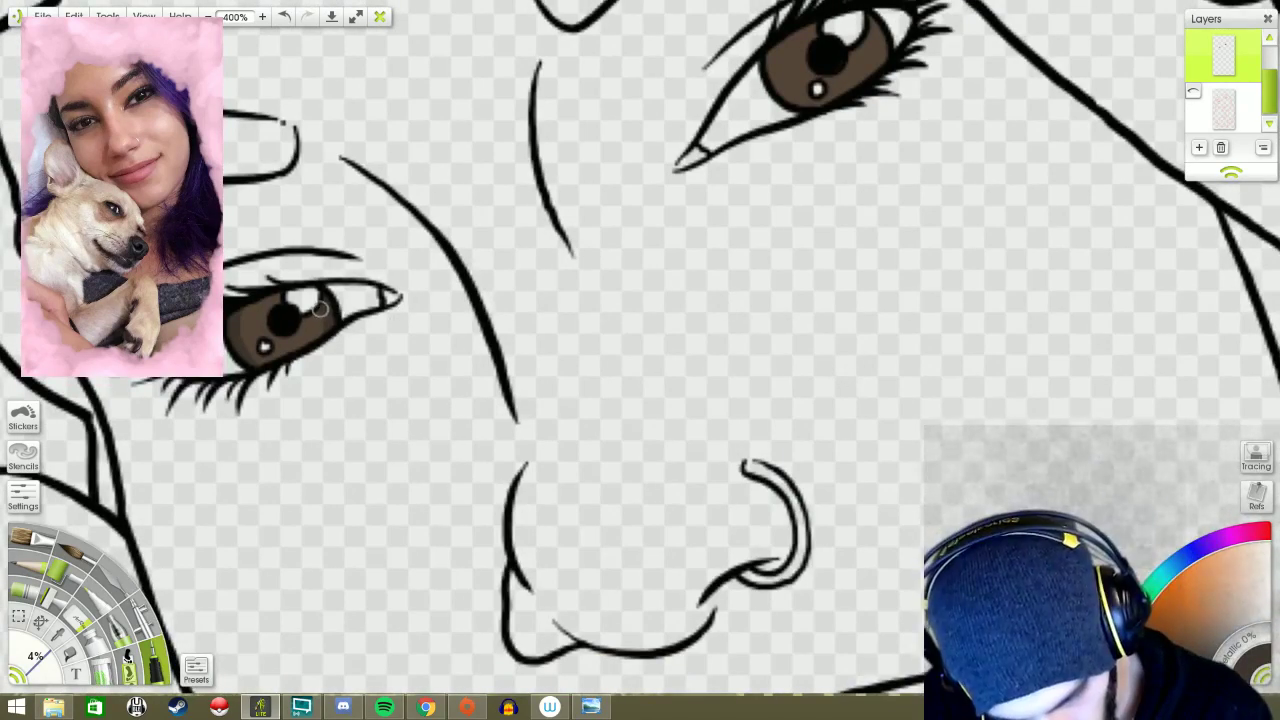
drag(775, 43, 660, 150)
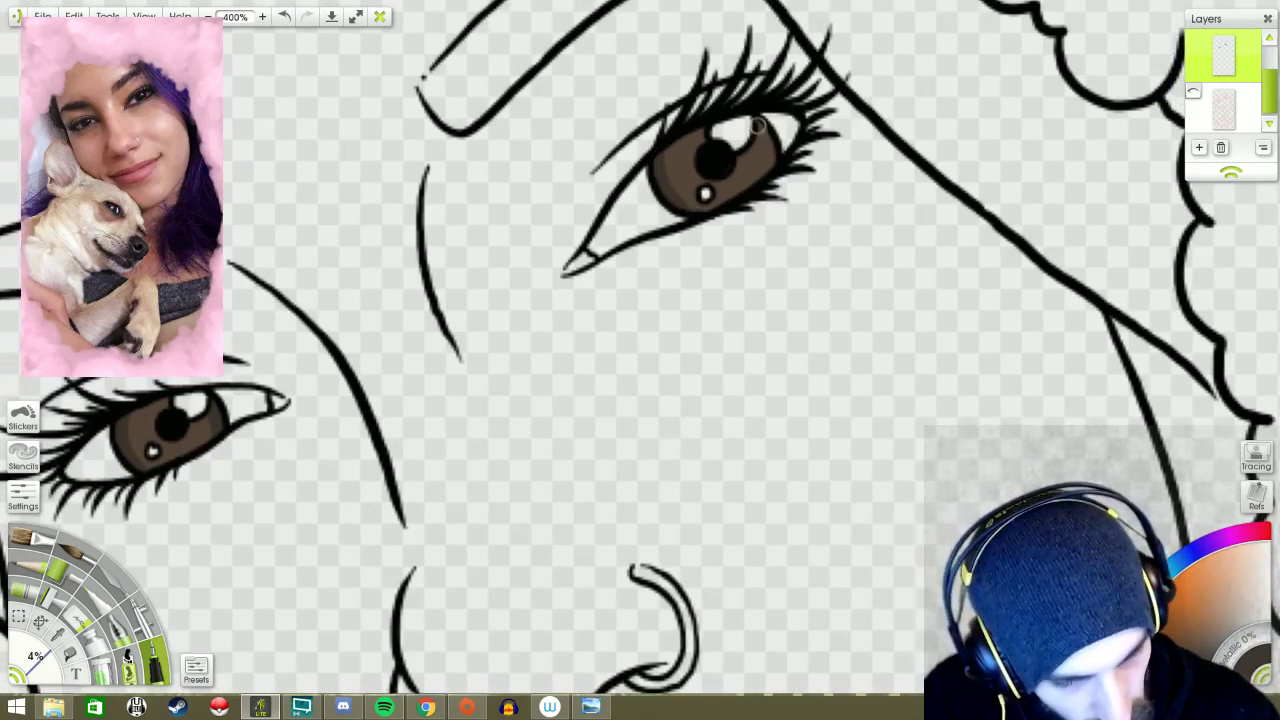
drag(758, 125, 753, 235)
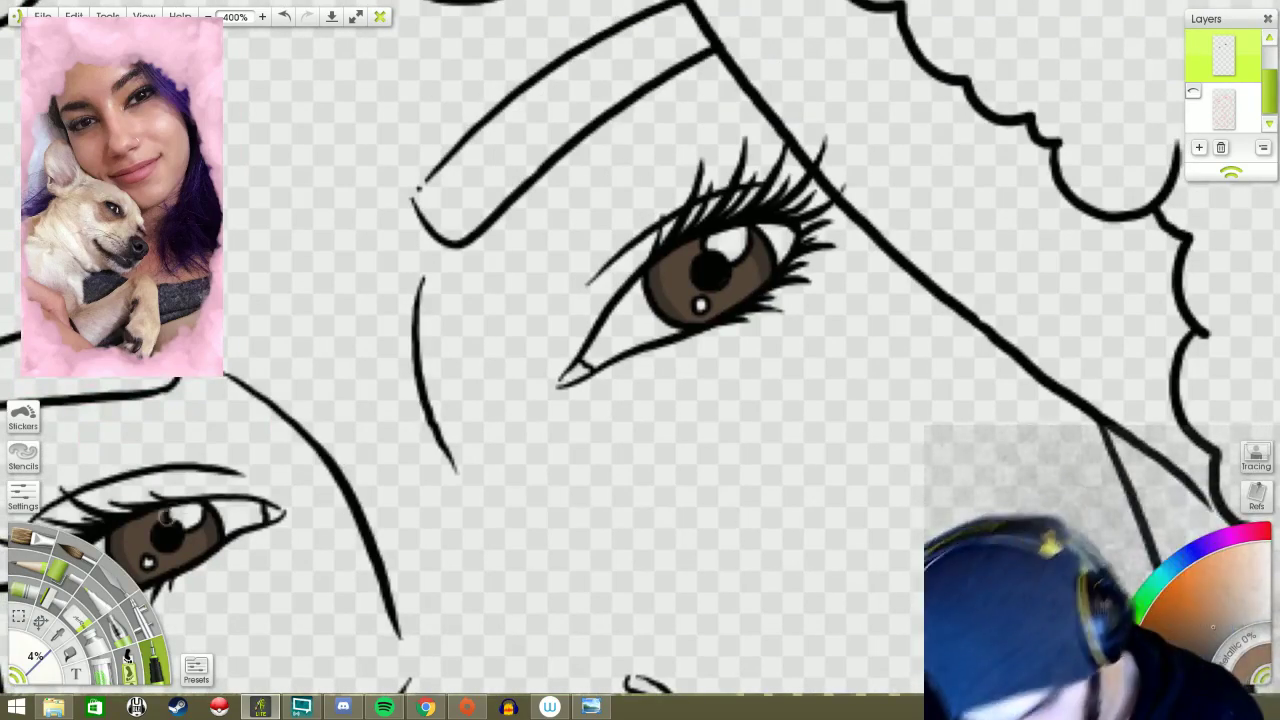
drag(600, 450, 905, 157)
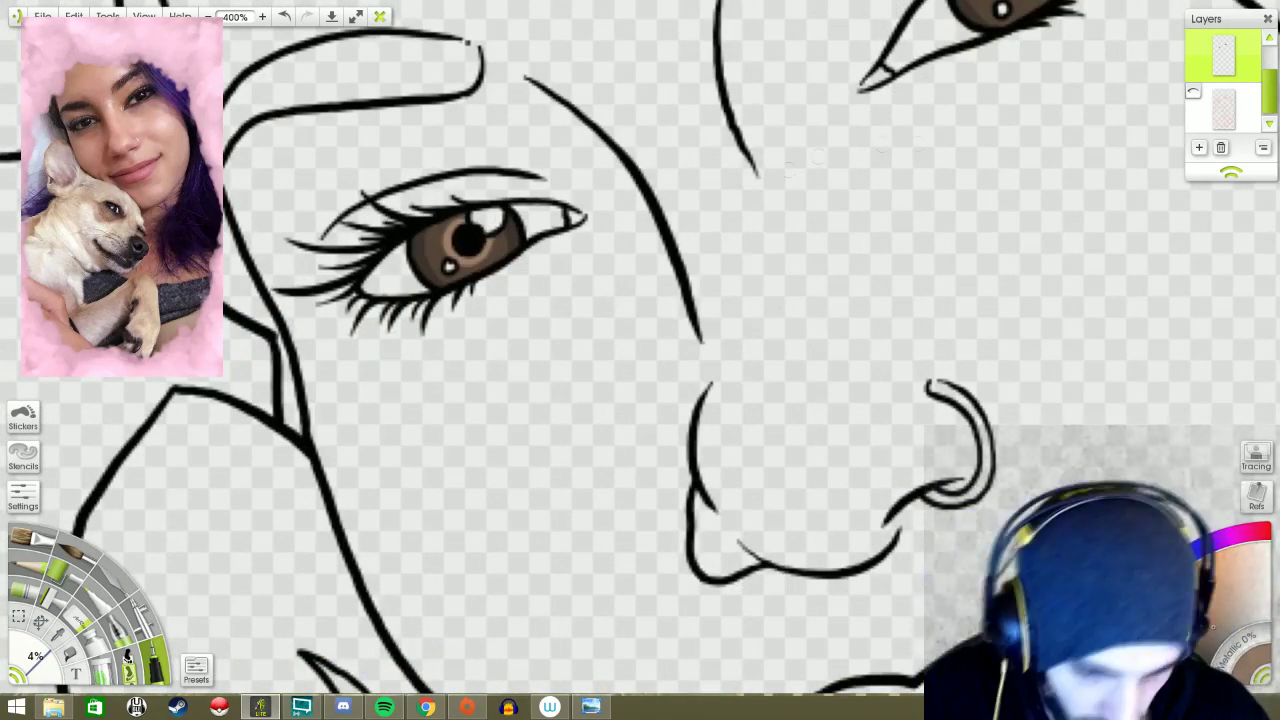
- Paint fine light-brown radial streaks around the pupils of both of the woman's irises with a 2% brush
drag(490, 245, 197, 385)
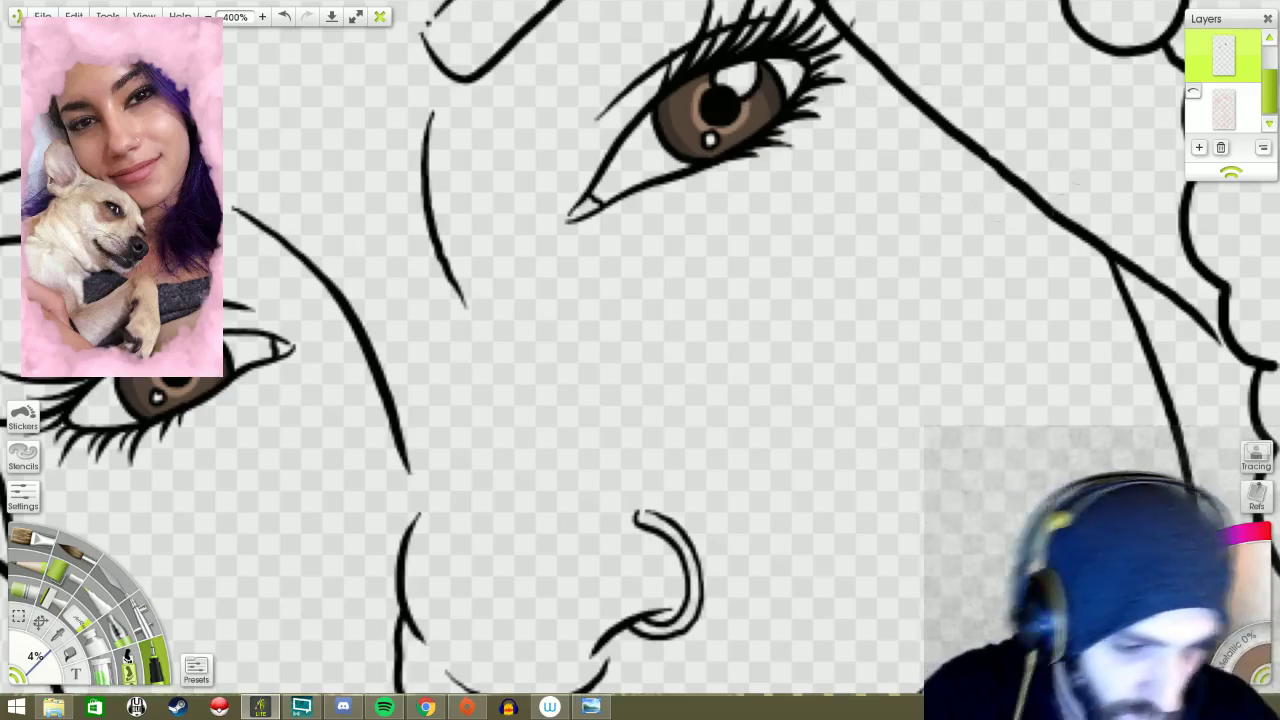
key(ctrl+z)
scroll(731, 253, up, 3)
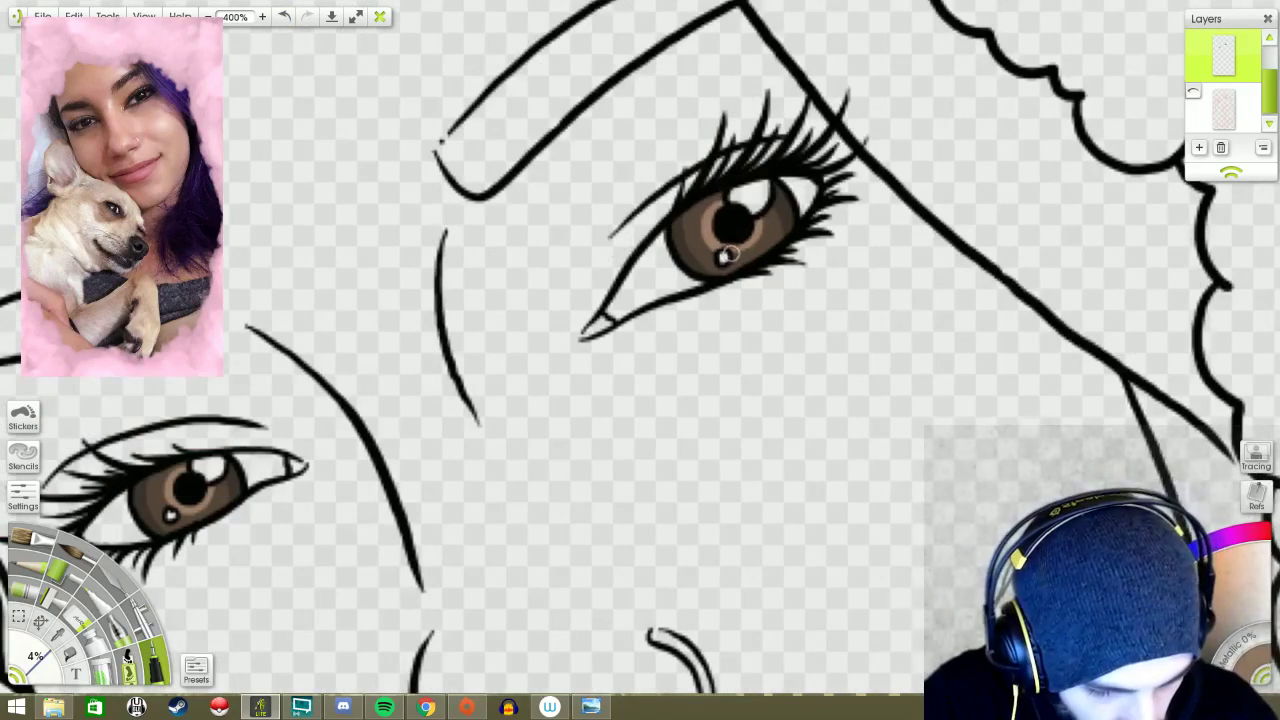
drag(930, 298, 1077, 201)
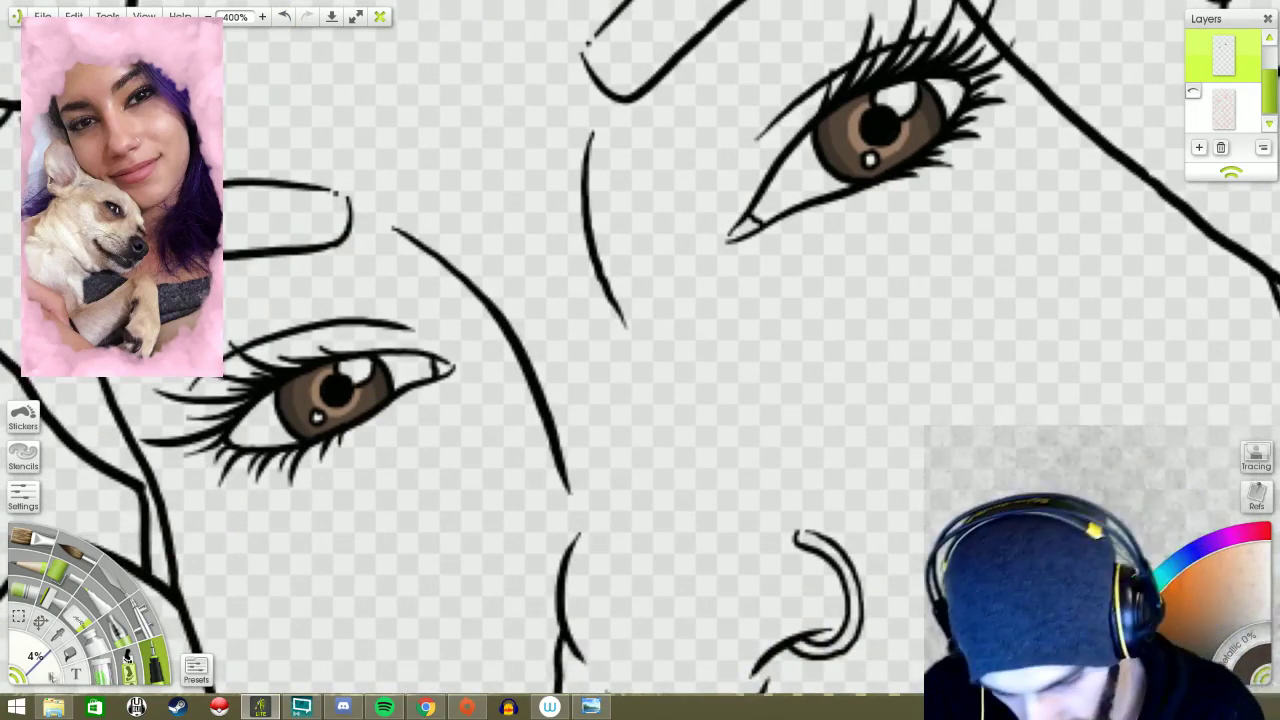
key(ctrl+equal)
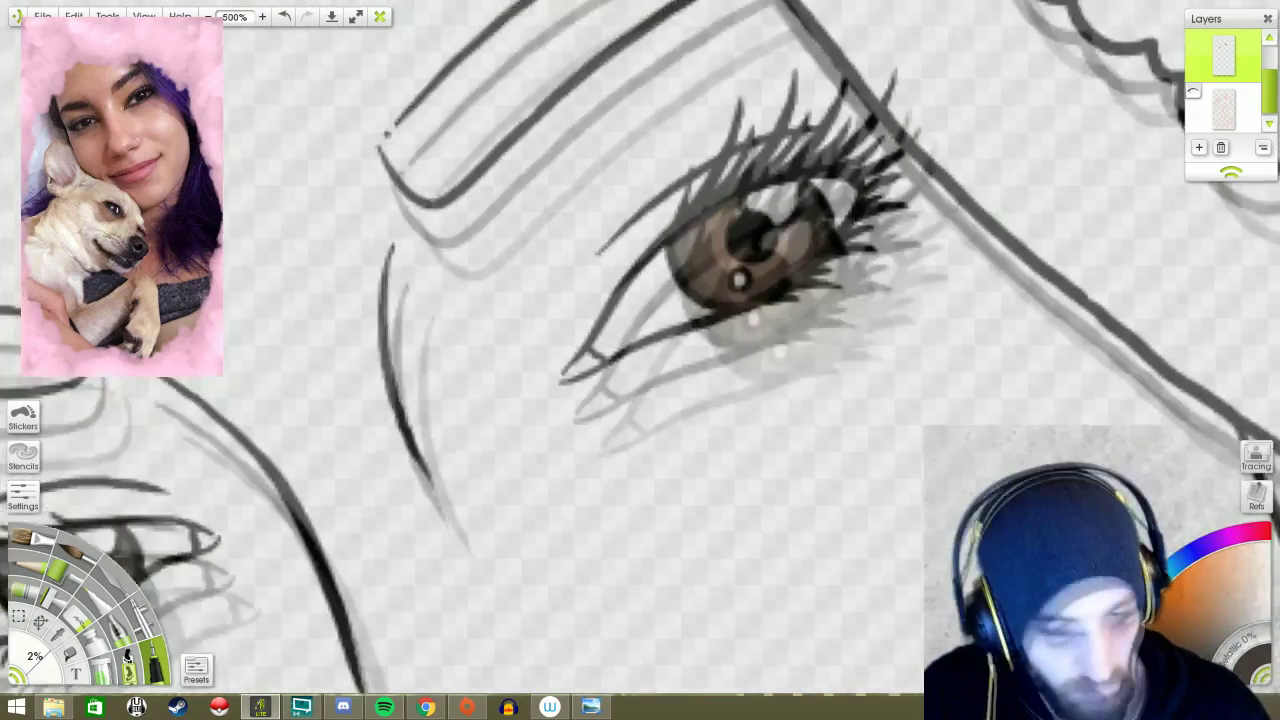
drag(920, 45, 820, 345)
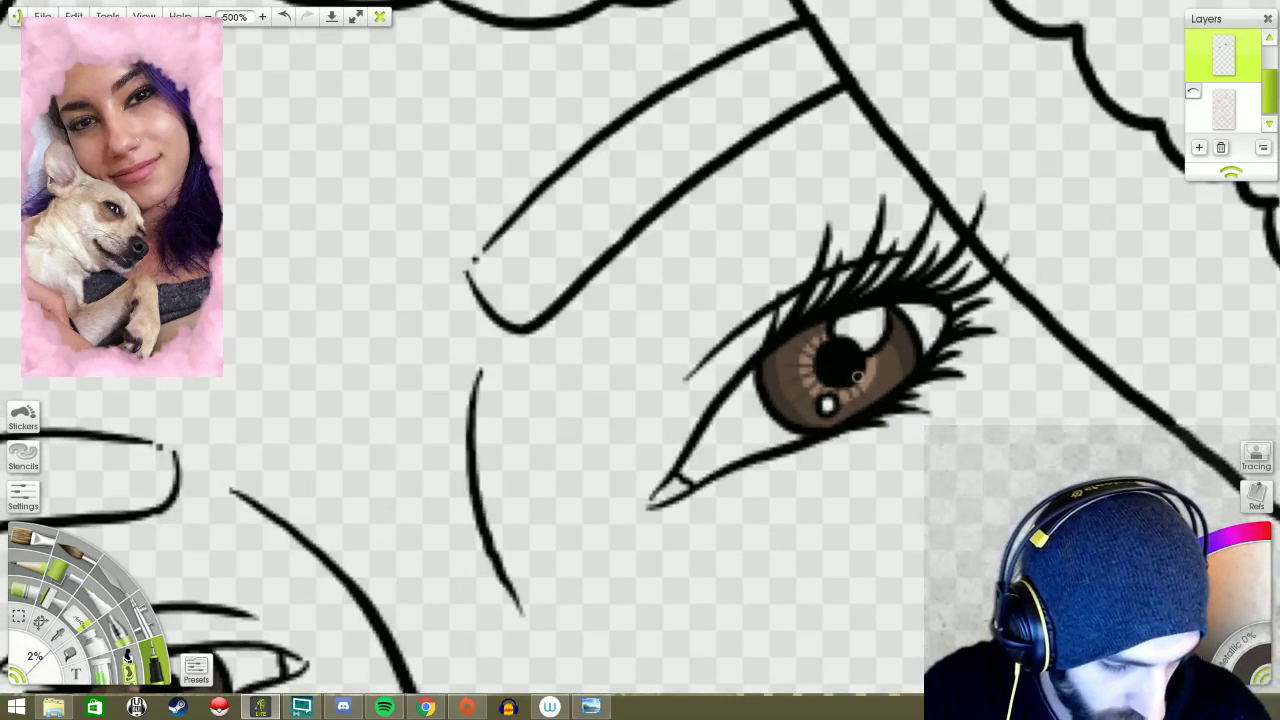
key(ctrl+minus)
key(ctrl+minus)
key(ctrl+minus)
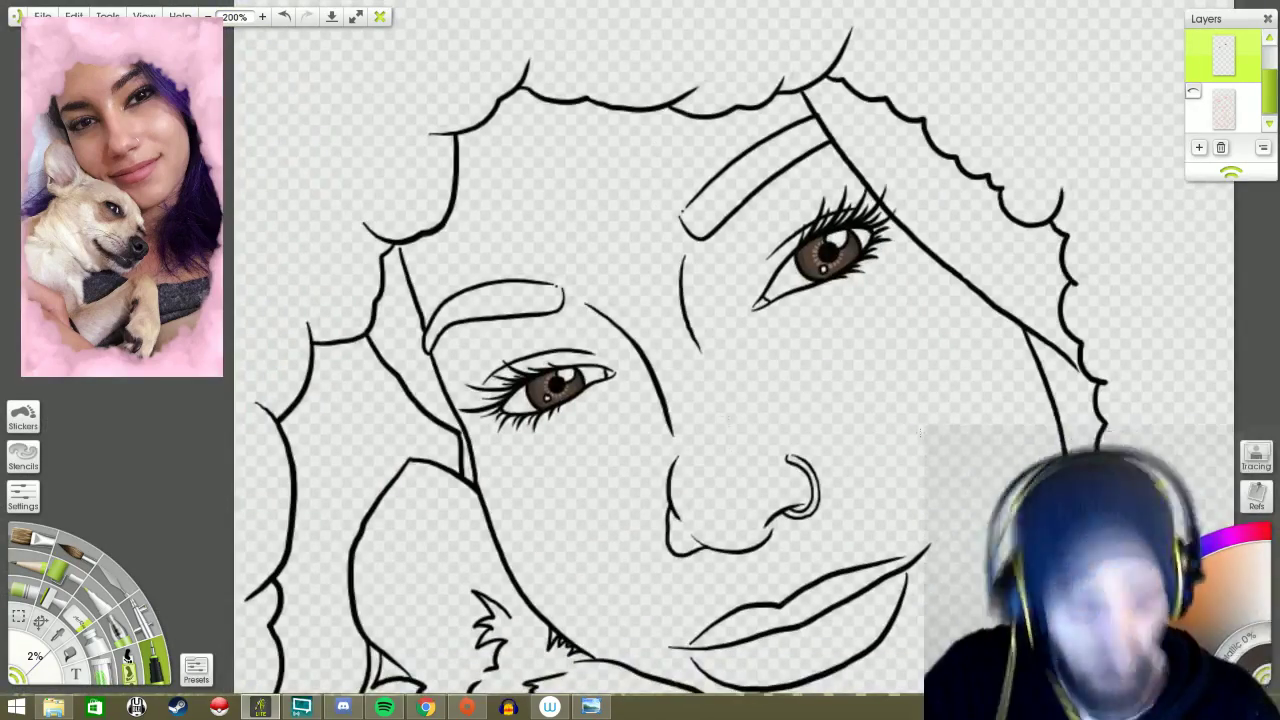
key(ctrl+plus)
key(ctrl+plus)
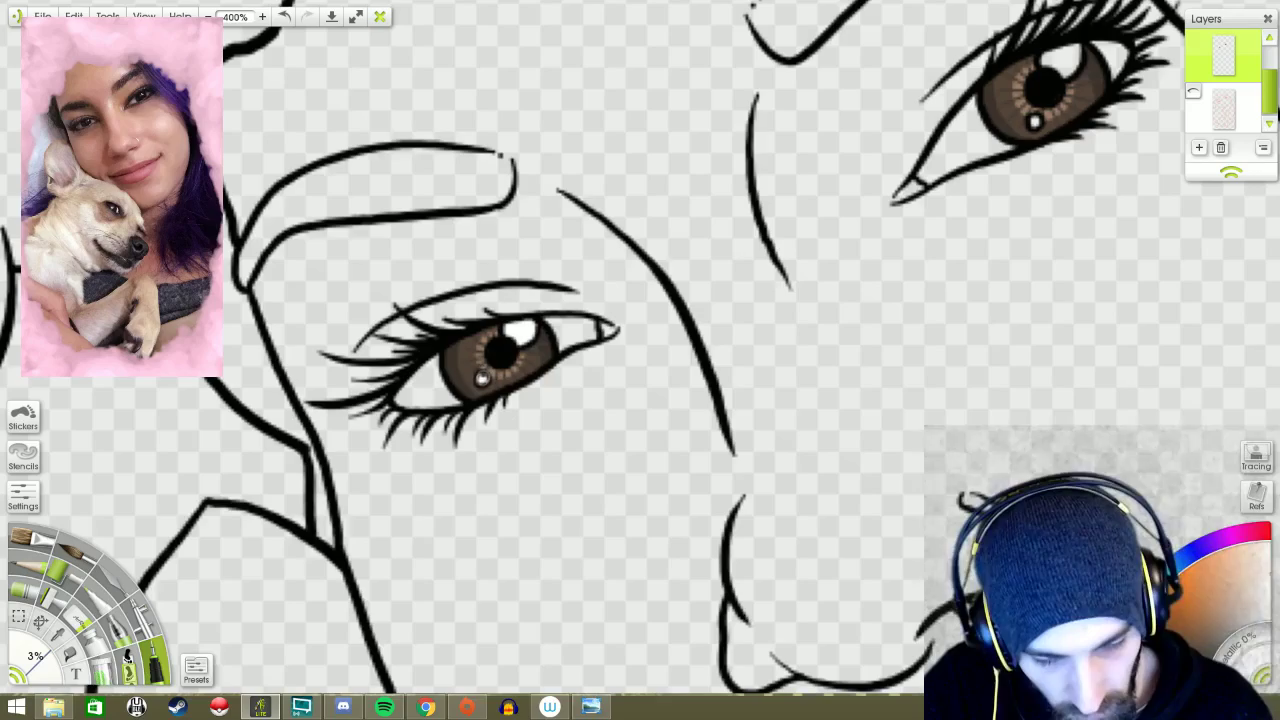
- Paint the whites of both of the woman's eyes solid white with a 3% brush, leaving the inner corners unpainted
drag(1040, 227, 855, 307)
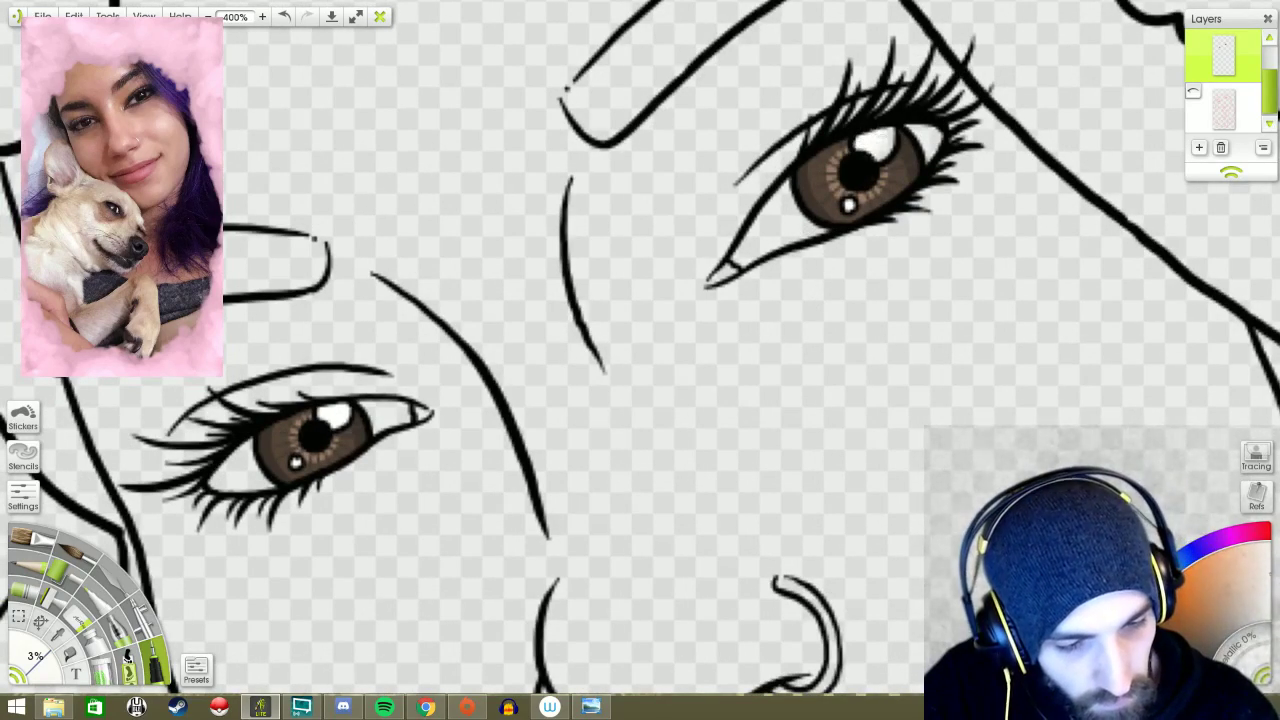
mouse_move(243, 444)
mouse_down()
mouse_move(516, 369)
mouse_move(558, 325)
mouse_move(563, 340)
mouse_up()
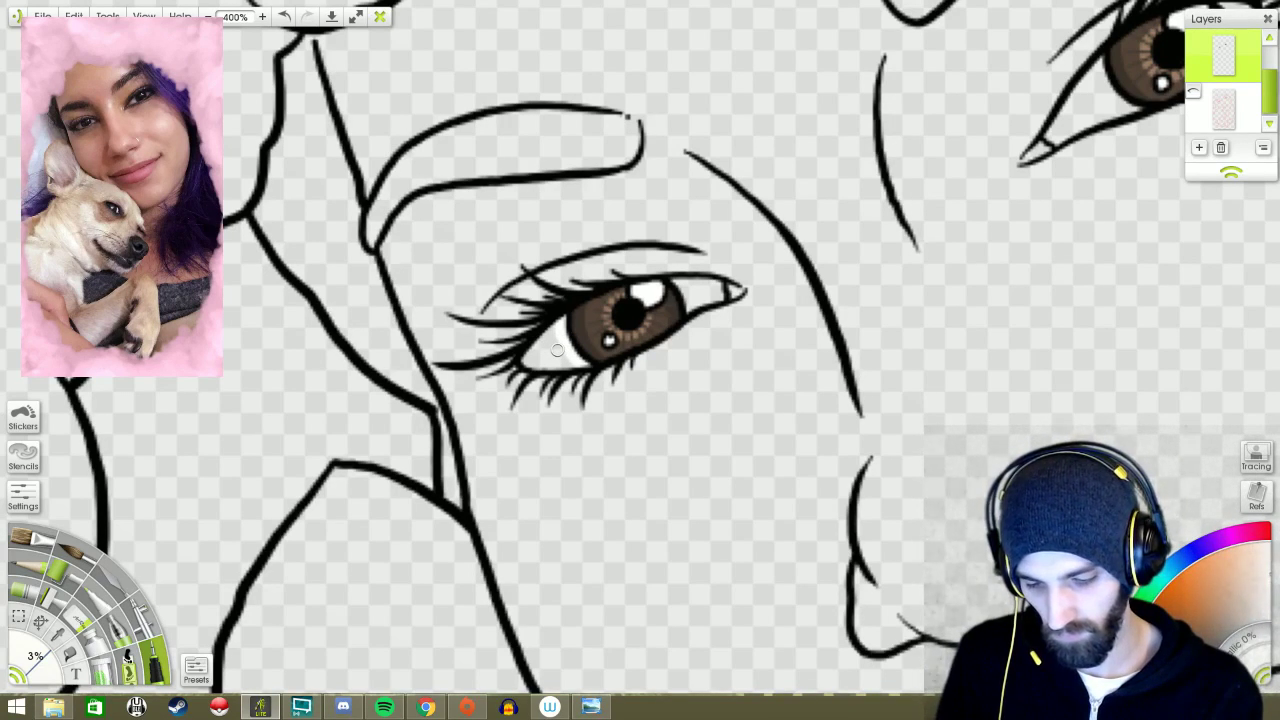
drag(560, 345, 525, 362)
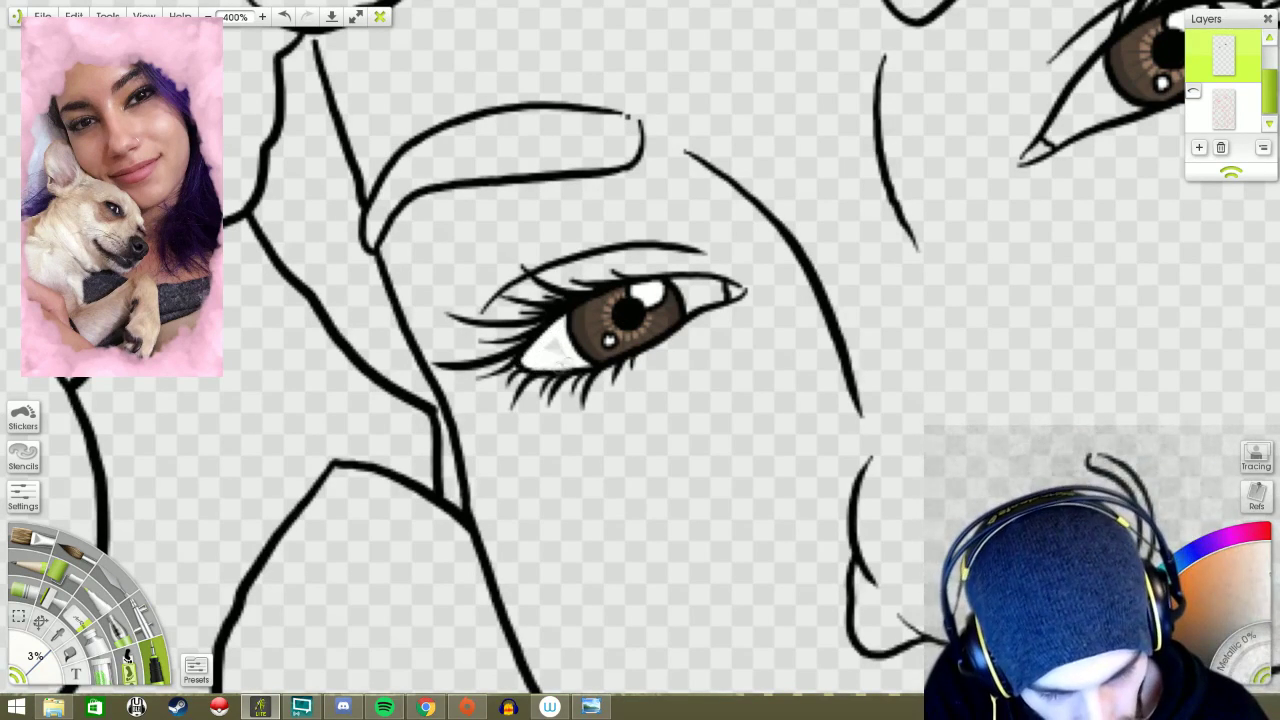
drag(680, 302, 722, 290)
drag(620, 315, 330, 530)
mouse_move(806, 279)
mouse_down()
mouse_move(825, 305)
mouse_move(760, 350)
mouse_move(810, 290)
mouse_move(770, 352)
mouse_up()
drag(908, 300, 653, 410)
drag(688, 328, 704, 350)
scroll(640, 360, down, 2)
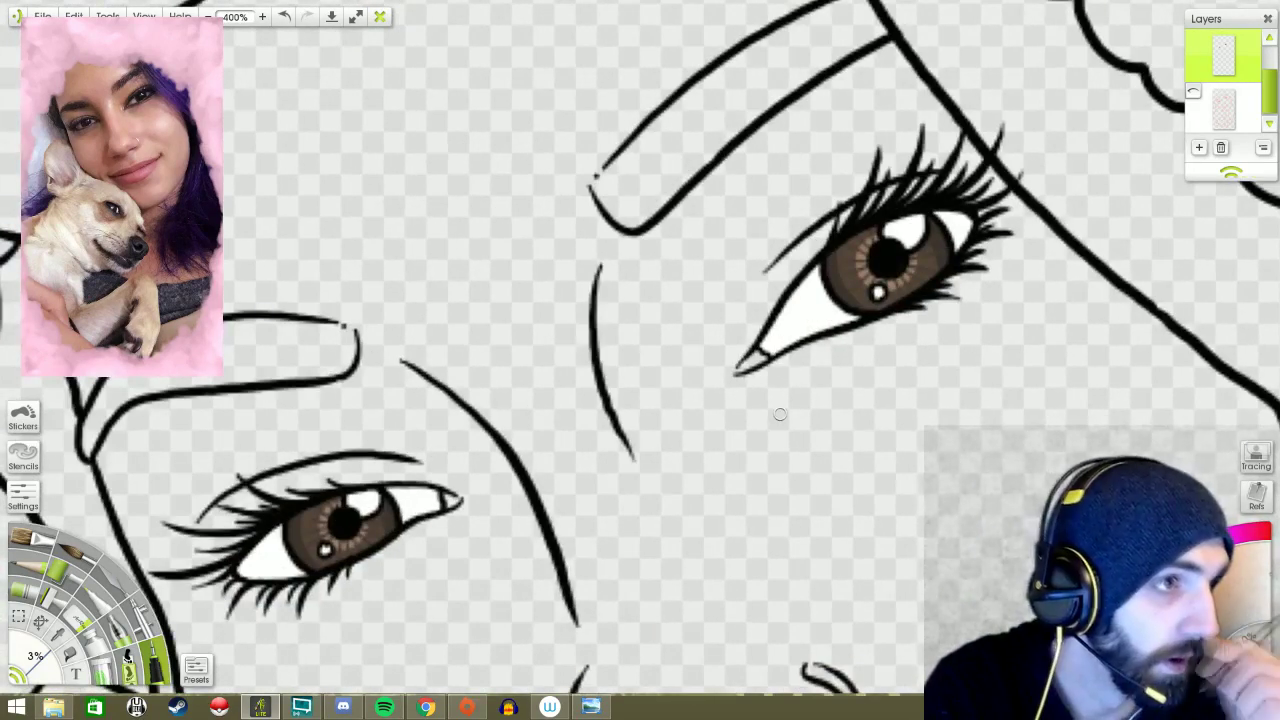
scroll(640, 360, up, 2)
drag(974, 408, 874, 468)
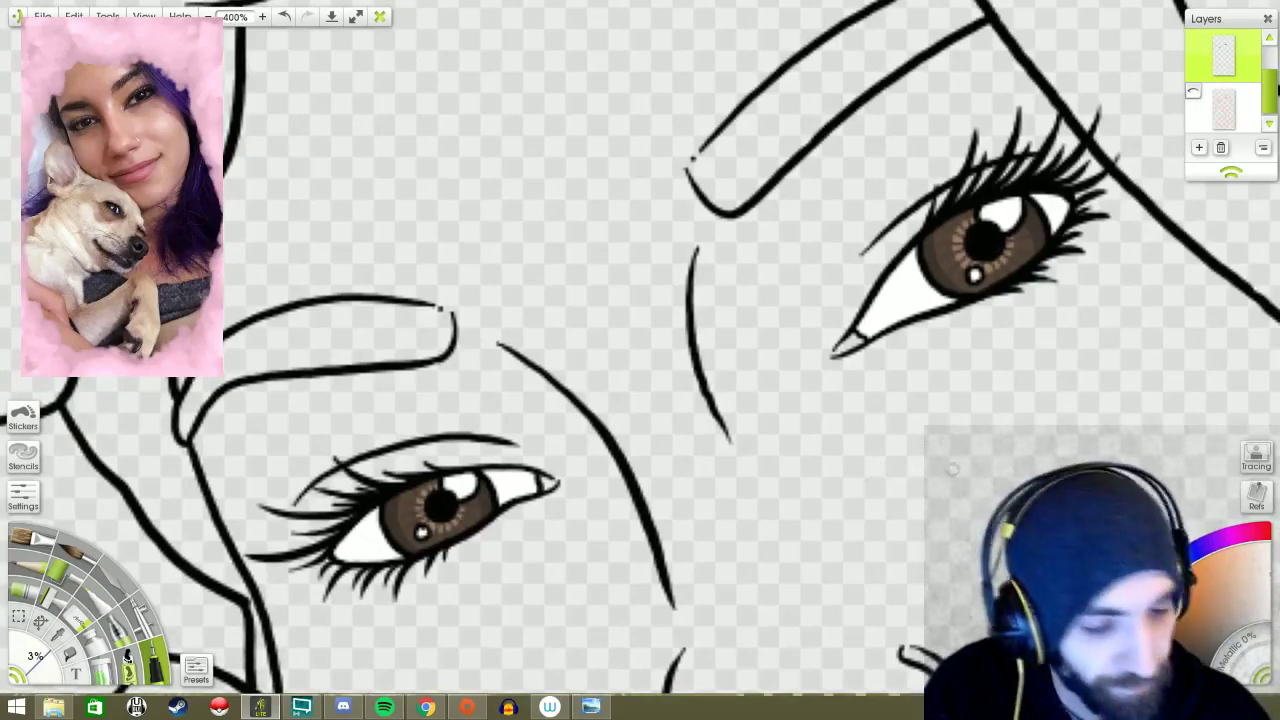
drag(955, 467, 765, 522)
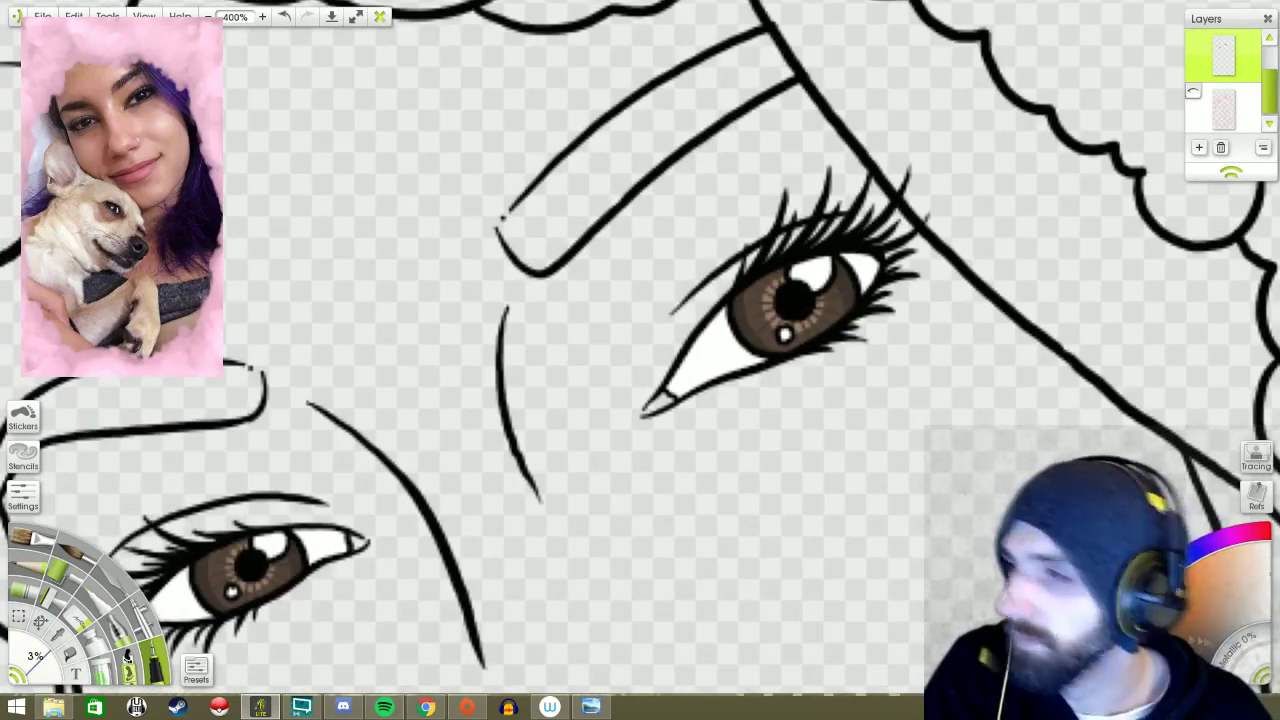
- Fill both of the woman's eyebrows with flat dark brown up to their outlines
mouse_move(705, 248)
mouse_down()
mouse_move(610, 305)
mouse_move(675, 228)
mouse_move(568, 325)
mouse_move(567, 362)
mouse_move(597, 362)
mouse_move(725, 250)
mouse_move(831, 185)
mouse_move(750, 195)
mouse_move(757, 225)
mouse_up()
drag(700, 450, 1070, 340)
mouse_move(405, 490)
mouse_down()
mouse_move(475, 396)
mouse_move(490, 414)
mouse_move(670, 400)
mouse_up()
key(ctrl+z)
mouse_move(480, 420)
mouse_down()
mouse_move(515, 416)
mouse_move(522, 396)
mouse_move(592, 366)
mouse_move(652, 372)
mouse_up()
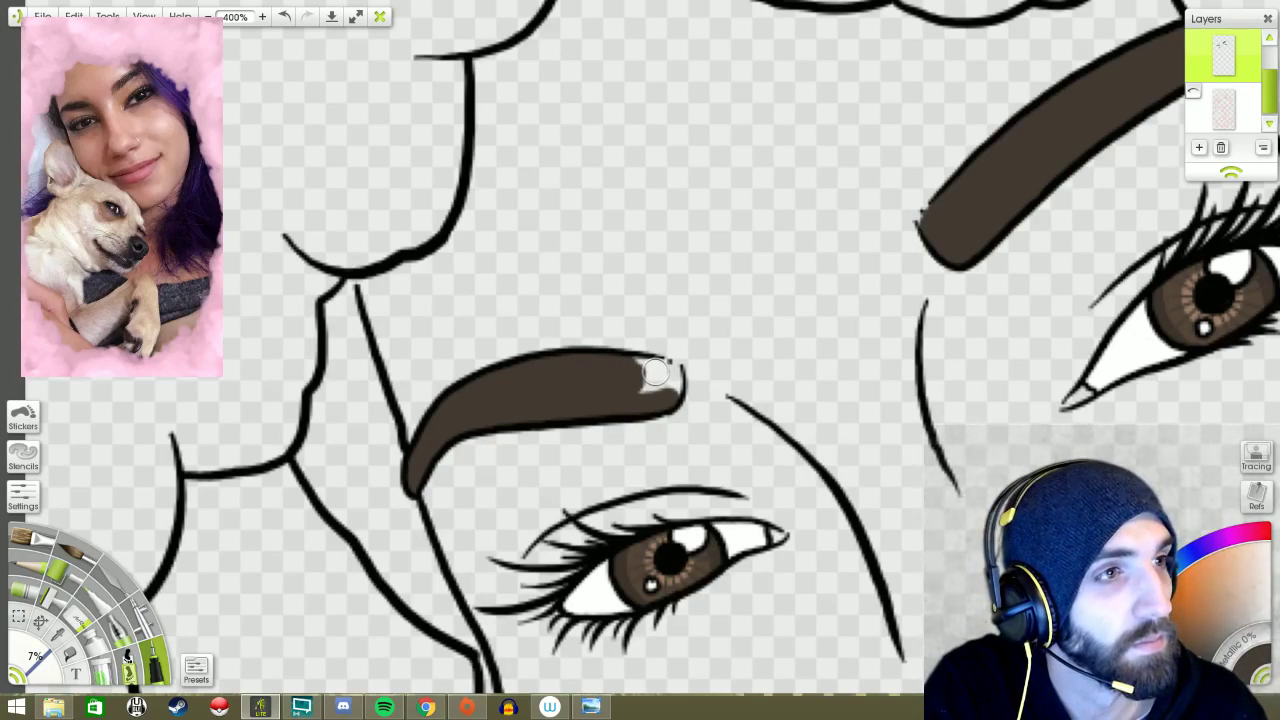
mouse_move(655, 372)
mouse_down()
mouse_move(640, 368)
mouse_move(668, 395)
mouse_up()
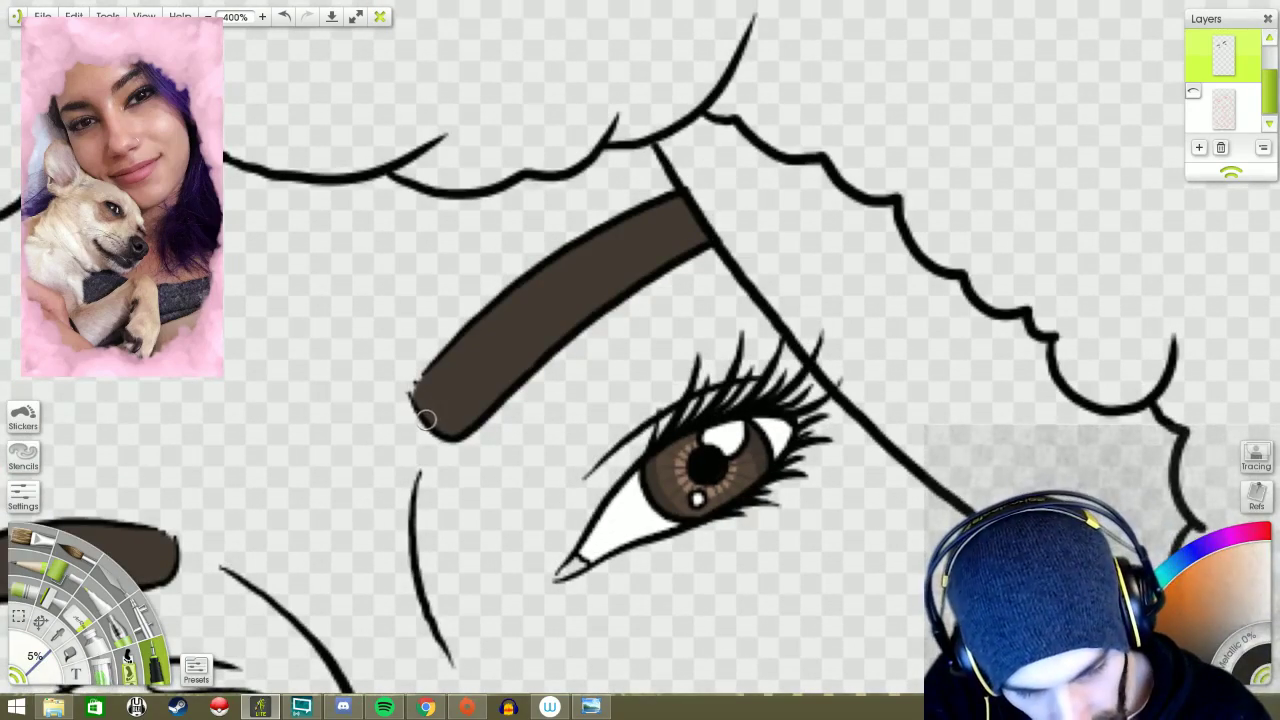
- Shade the lower edges and inner ends of both eyebrows in a darker brown with a 5% brush
mouse_move(428, 420)
mouse_down()
mouse_move(685, 241)
mouse_move(449, 419)
mouse_move(478, 404)
mouse_move(518, 368)
mouse_move(435, 416)
mouse_move(691, 214)
mouse_up()
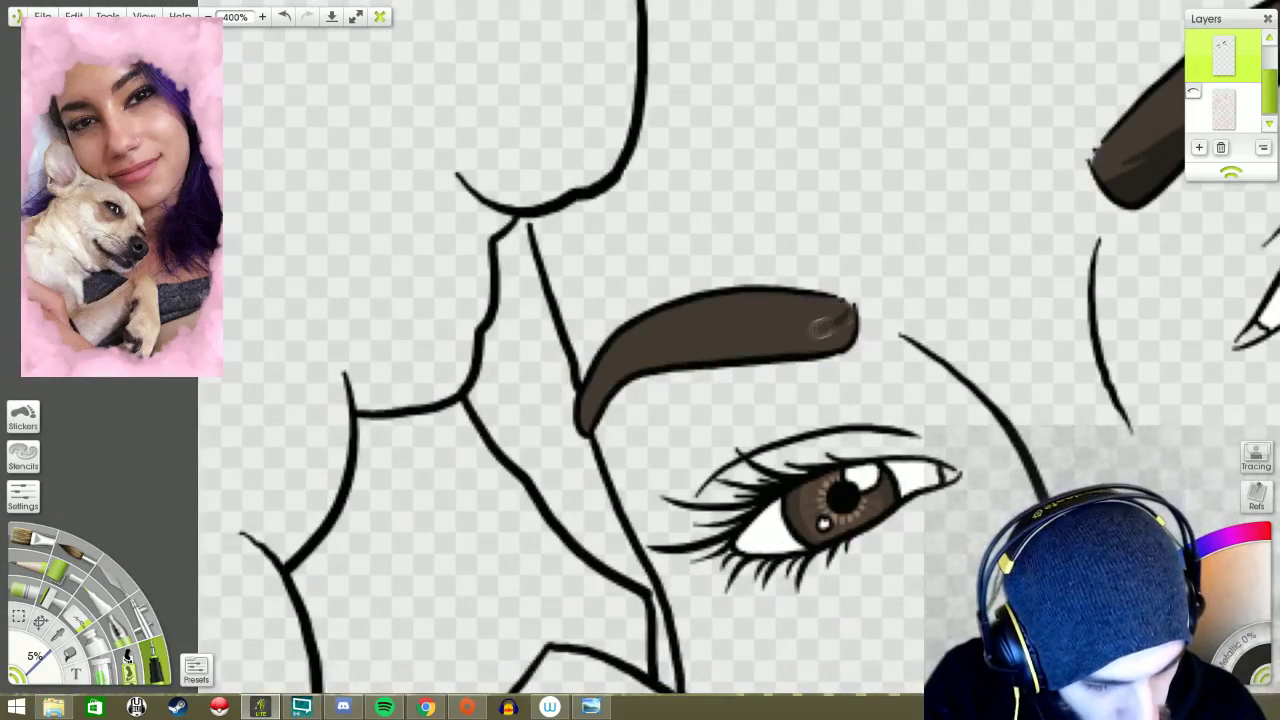
mouse_move(835, 326)
mouse_down()
mouse_move(658, 366)
mouse_move(818, 348)
mouse_move(844, 325)
mouse_move(628, 368)
mouse_move(588, 425)
mouse_up()
mouse_move(1063, 441)
mouse_down()
mouse_move(786, 414)
mouse_move(776, 376)
mouse_up()
mouse_move(600, 400)
mouse_down()
mouse_move(790, 431)
mouse_move(300, 573)
mouse_move(570, 450)
mouse_up()
mouse_move(810, 150)
mouse_down()
mouse_move(508, 334)
mouse_move(745, 175)
mouse_move(512, 342)
mouse_up()
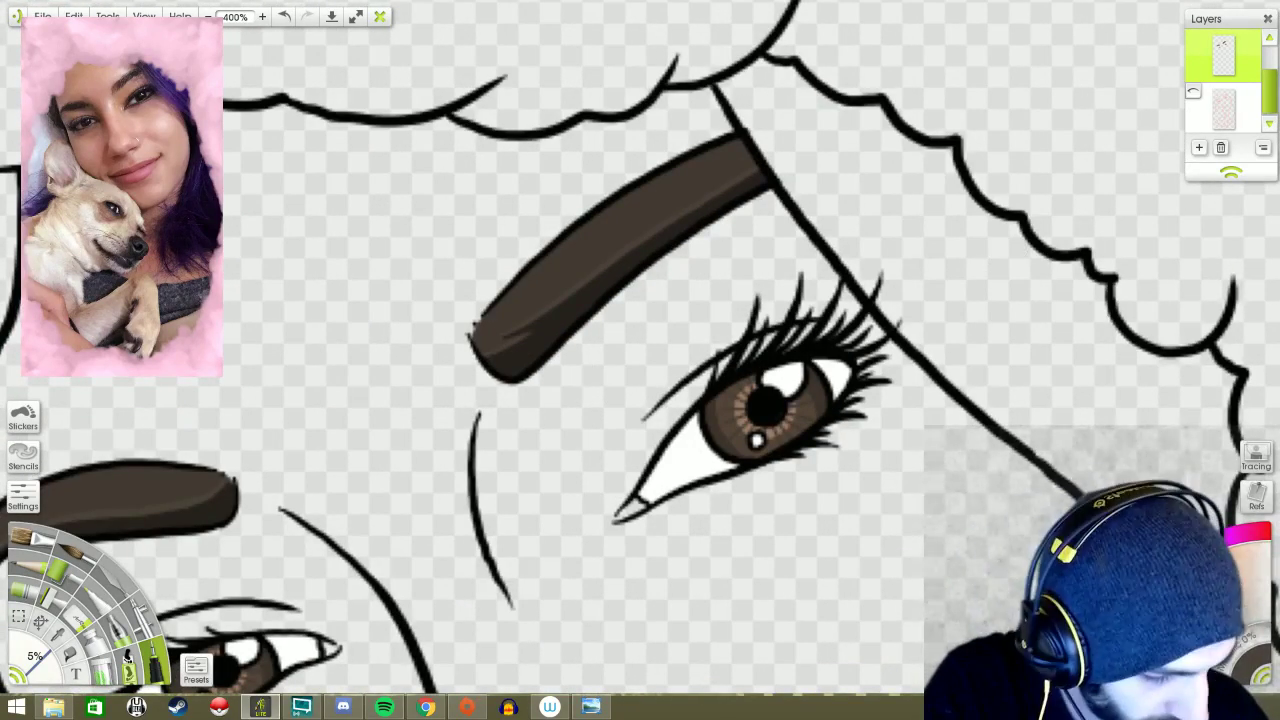
- Add thin lighter brown highlights along the upper edges of both eyebrows
drag(700, 300, 770, 395)
mouse_move(545, 440)
mouse_down()
mouse_move(740, 268)
mouse_move(825, 220)
mouse_up()
mouse_move(600, 400)
mouse_down()
mouse_move(935, 290)
mouse_move(785, 290)
mouse_up()
mouse_move(790, 345)
mouse_down()
mouse_move(640, 360)
mouse_move(555, 435)
mouse_up()
scroll(925, 363, down, 3)
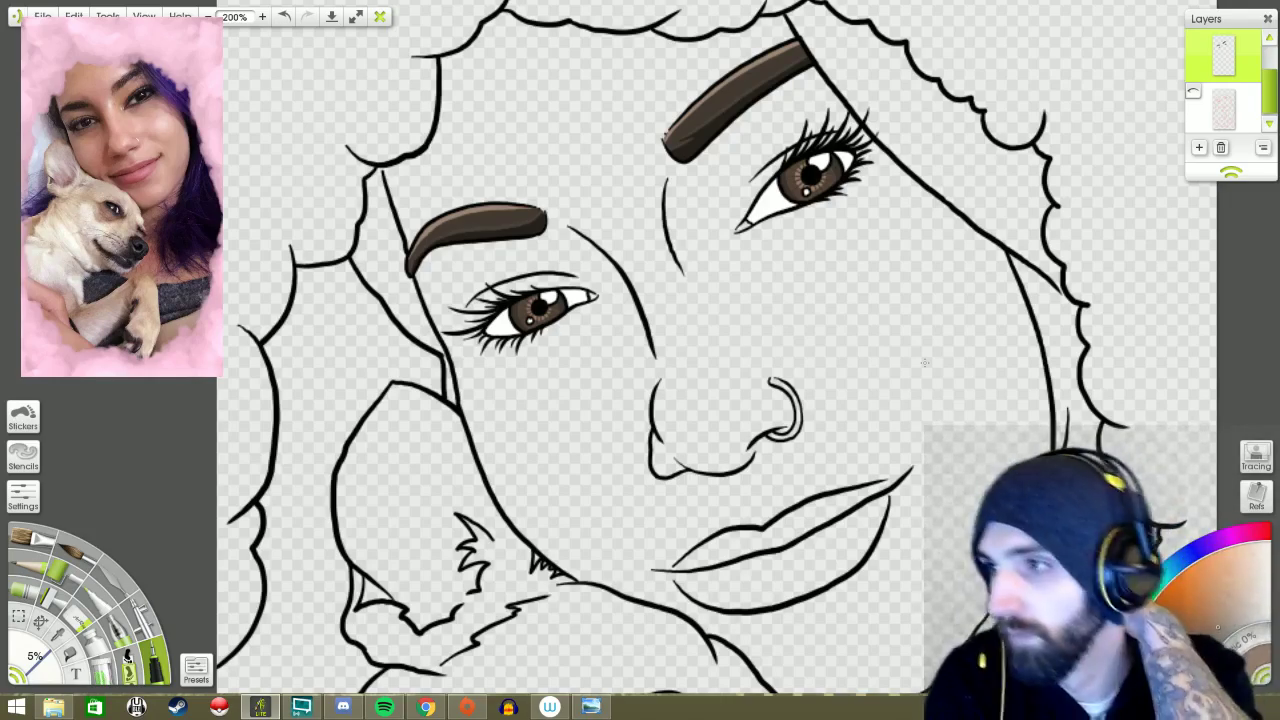
- Paint the woman's nose ring grey with darker and lighter areas for a metallic look
drag(925, 363, 862, 278)
scroll(750, 440, up, 3)
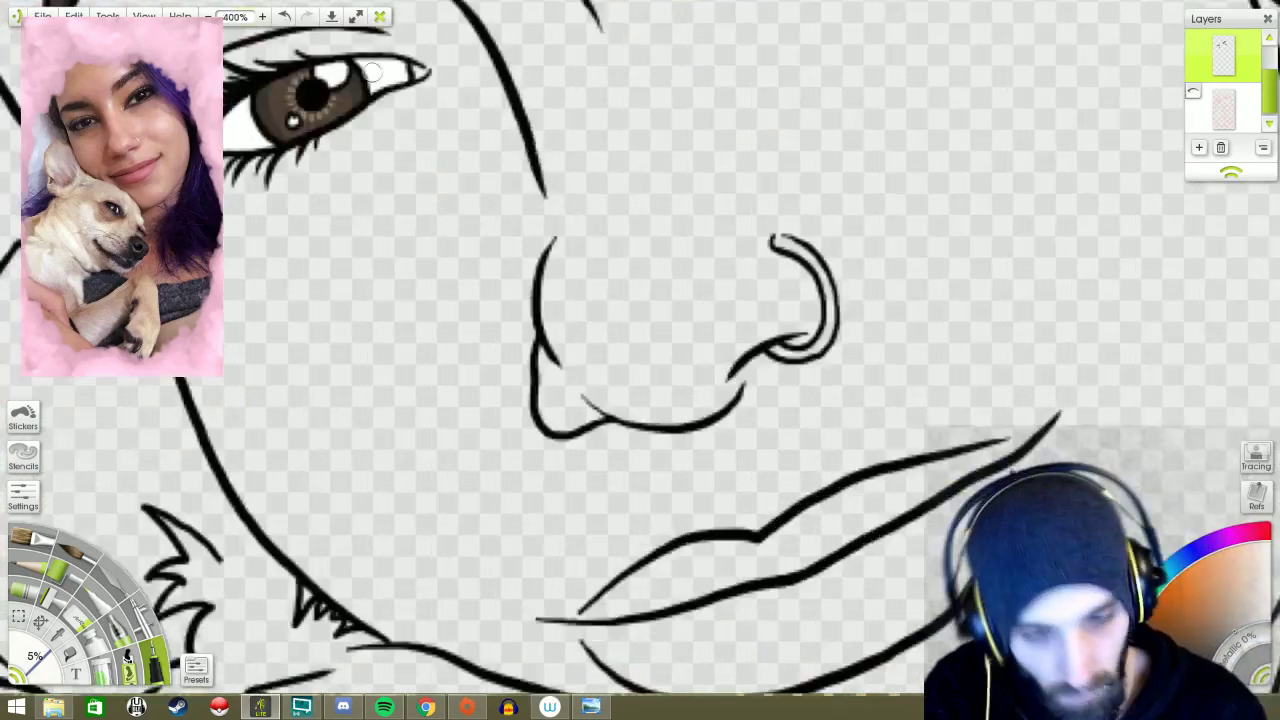
mouse_move(660, 142)
mouse_down()
mouse_move(715, 200)
mouse_move(660, 255)
mouse_move(705, 260)
mouse_move(688, 160)
mouse_move(718, 185)
mouse_move(712, 250)
mouse_up()
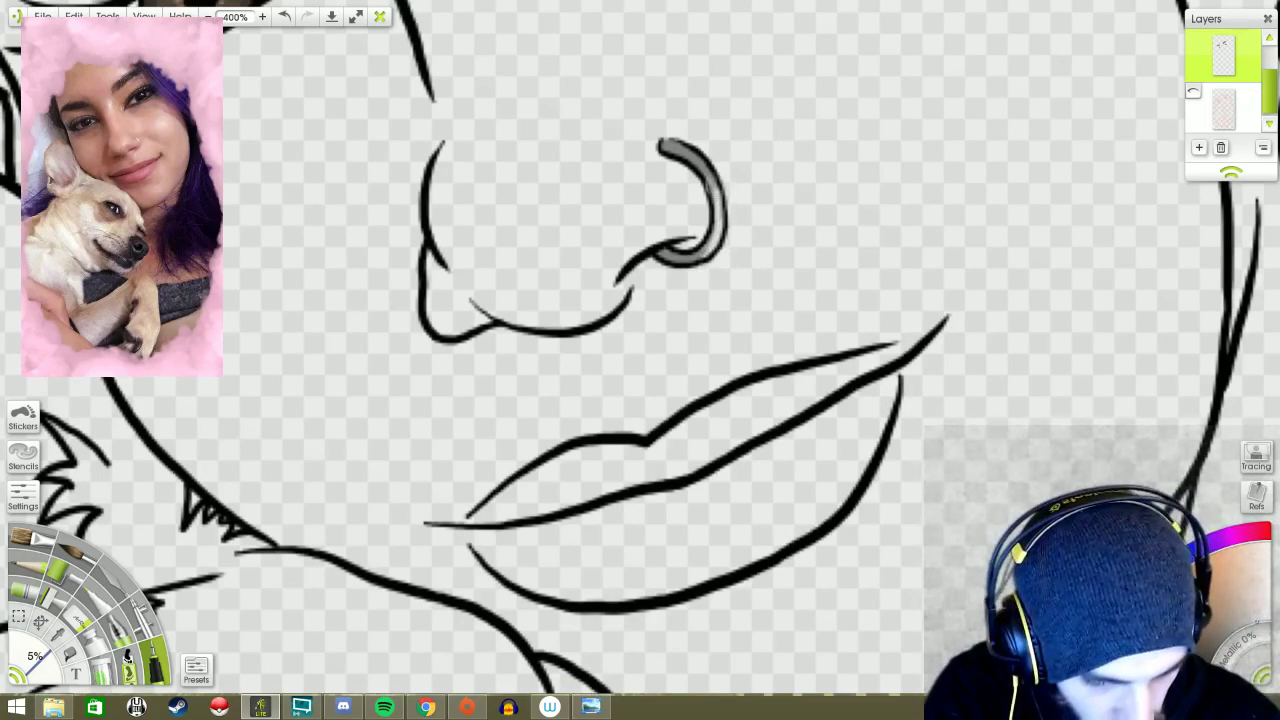
scroll(711, 414, down, 2)
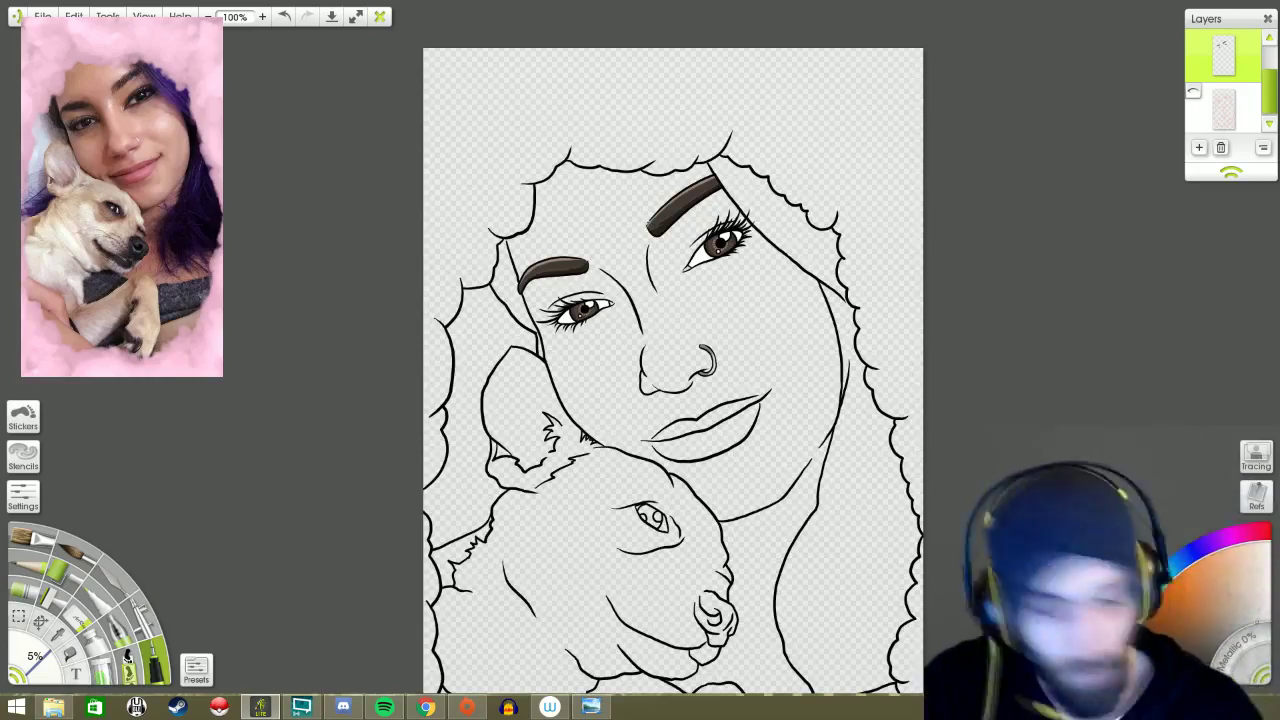
- Fill the small patch of hair behind the dog's neck with flat purple
drag(673, 370, 553, 315)
drag(336, 16, 266, 26)
click(262, 17)
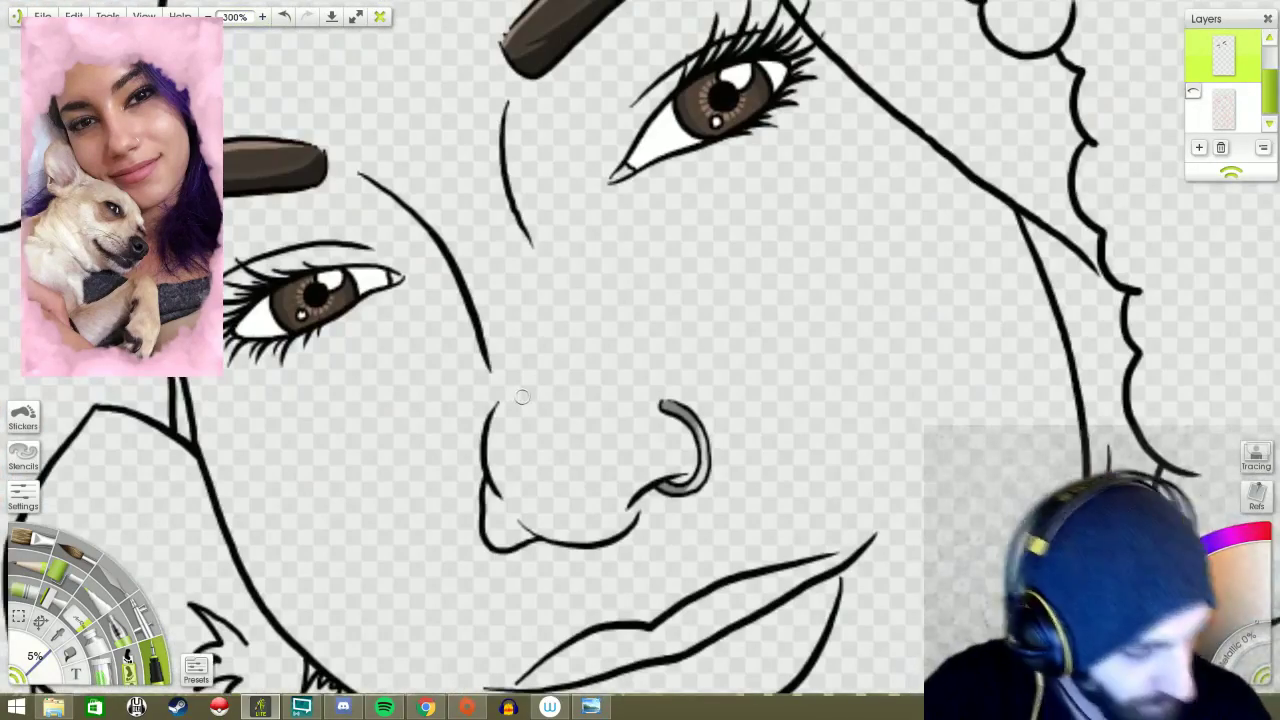
drag(640, 360, 1100, 500)
mouse_move(595, 362)
mouse_down()
mouse_move(572, 402)
mouse_move(585, 428)
mouse_move(492, 437)
mouse_move(512, 468)
mouse_move(472, 490)
mouse_move(530, 448)
mouse_move(430, 465)
mouse_move(460, 558)
mouse_move(476, 540)
mouse_move(468, 482)
mouse_move(440, 470)
mouse_move(220, 515)
mouse_up()
drag(769, 399, 769, 484)
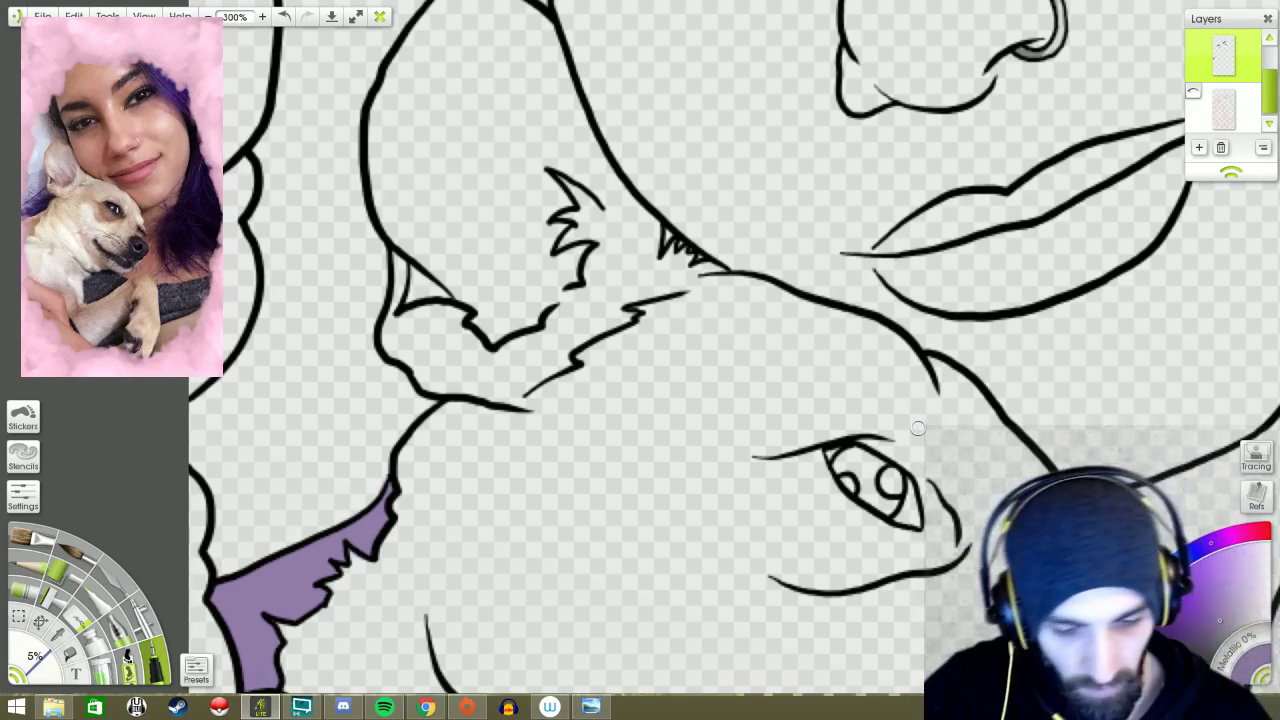
- Fill the narrow hair strip on the left side of the woman's face with the same purple
mouse_move(697, 338)
mouse_down()
mouse_move(338, 116)
mouse_move(380, 288)
mouse_move(456, 472)
mouse_up()
mouse_move(305, 250)
mouse_down()
mouse_move(437, 400)
mouse_move(320, 182)
mouse_up()
mouse_move(320, 125)
mouse_down()
mouse_move(350, 270)
mouse_move(330, 290)
mouse_move(390, 300)
mouse_move(392, 285)
mouse_up()
drag(400, 300, 515, 260)
drag(760, 200, 234, 331)
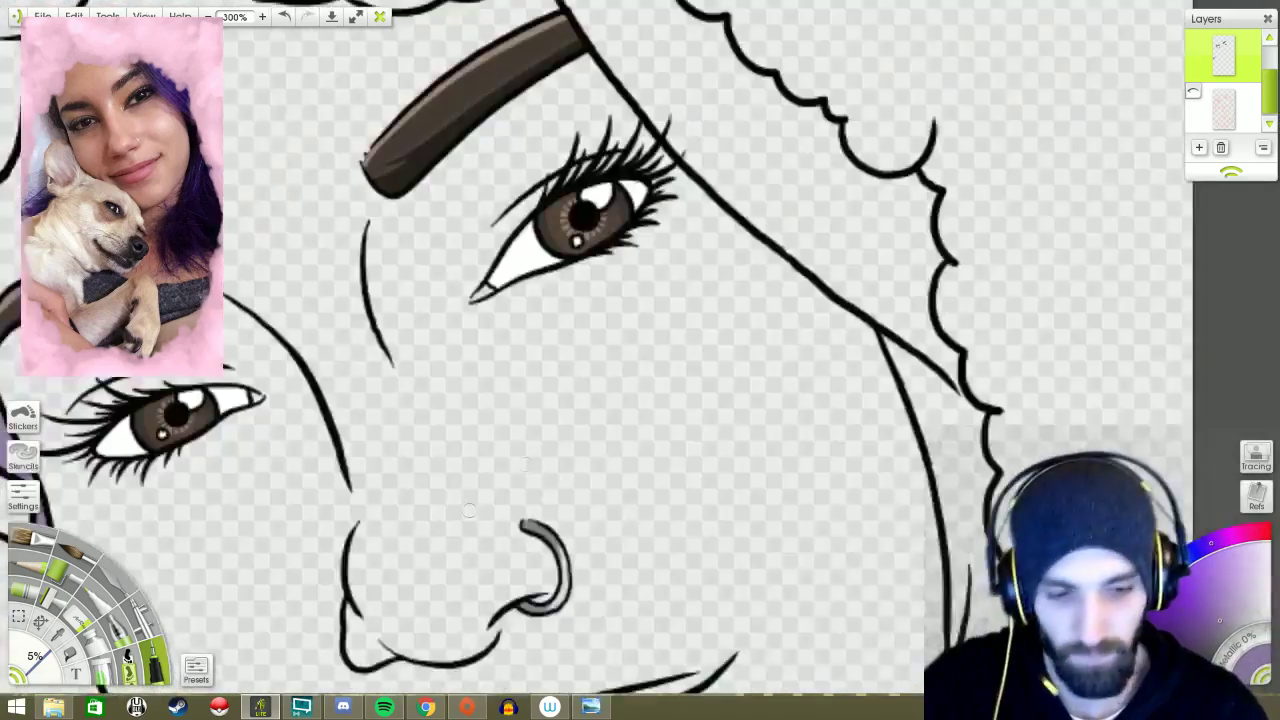
- Fill the hair on the right side of the woman's face with flat purple, from the forehead down to mouth level
drag(600, 200, 359, 432)
mouse_move(295, 225)
mouse_down()
mouse_move(361, 312)
mouse_move(440, 380)
mouse_up()
drag(330, 250, 570, 520)
drag(450, 350, 590, 500)
drag(600, 300, 640, 380)
mouse_move(335, 290)
mouse_down()
mouse_move(400, 290)
mouse_move(460, 330)
mouse_move(420, 350)
mouse_move(510, 400)
mouse_up()
mouse_move(466, 340)
mouse_down()
mouse_move(565, 440)
mouse_move(620, 462)
mouse_move(551, 432)
mouse_move(441, 192)
mouse_up()
mouse_move(545, 285)
mouse_down()
mouse_move(605, 280)
mouse_move(598, 378)
mouse_move(515, 310)
mouse_move(499, 362)
mouse_move(247, 276)
mouse_up()
drag(400, 410, 343, 332)
mouse_move(413, 433)
mouse_down()
mouse_move(443, 283)
mouse_move(415, 355)
mouse_move(435, 435)
mouse_move(440, 585)
mouse_up()
drag(445, 560, 456, 456)
mouse_move(468, 205)
mouse_down()
mouse_move(470, 345)
mouse_move(585, 545)
mouse_up()
drag(505, 330, 470, 470)
mouse_move(475, 410)
mouse_down()
mouse_move(460, 515)
mouse_move(503, 218)
mouse_up()
mouse_move(490, 290)
mouse_down()
mouse_move(492, 202)
mouse_move(595, 320)
mouse_move(640, 335)
mouse_move(660, 405)
mouse_up()
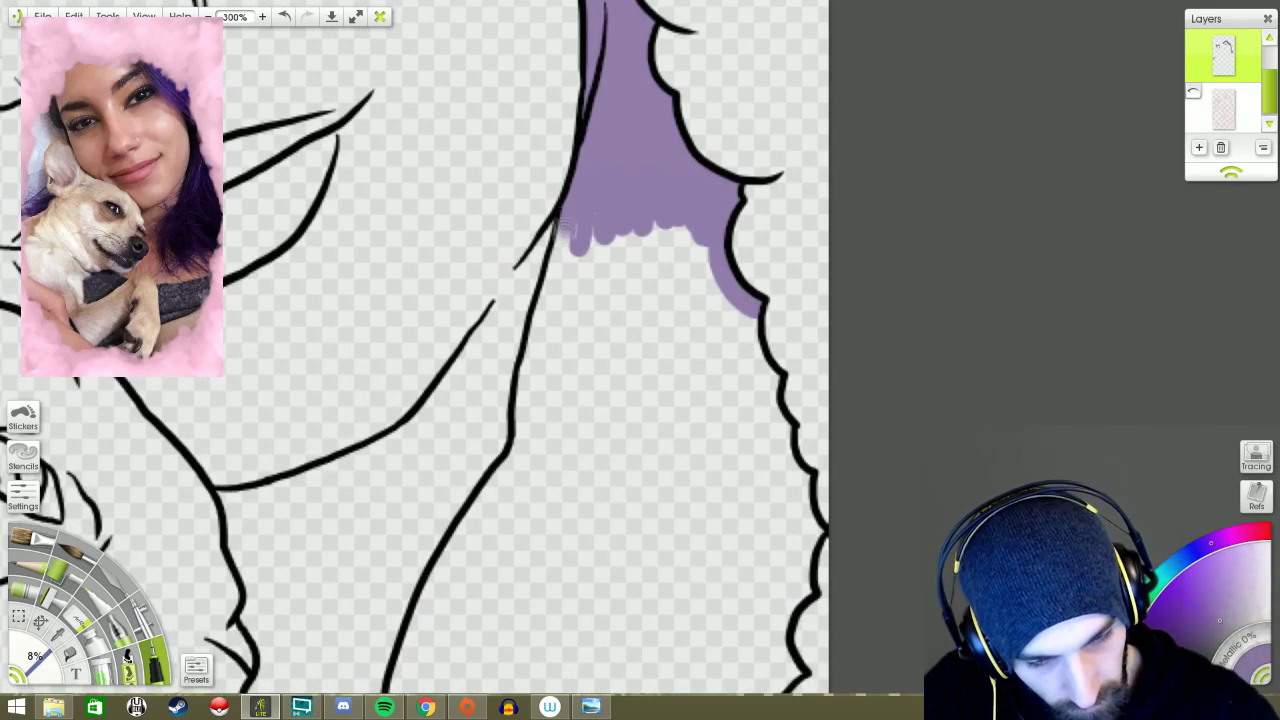
- Extend the flat purple down the long right-hand hair lock from the jaw to the edge of the clothing
drag(575, 210, 522, 462)
drag(540, 260, 540, 480)
drag(560, 240, 640, 430)
drag(680, 230, 740, 380)
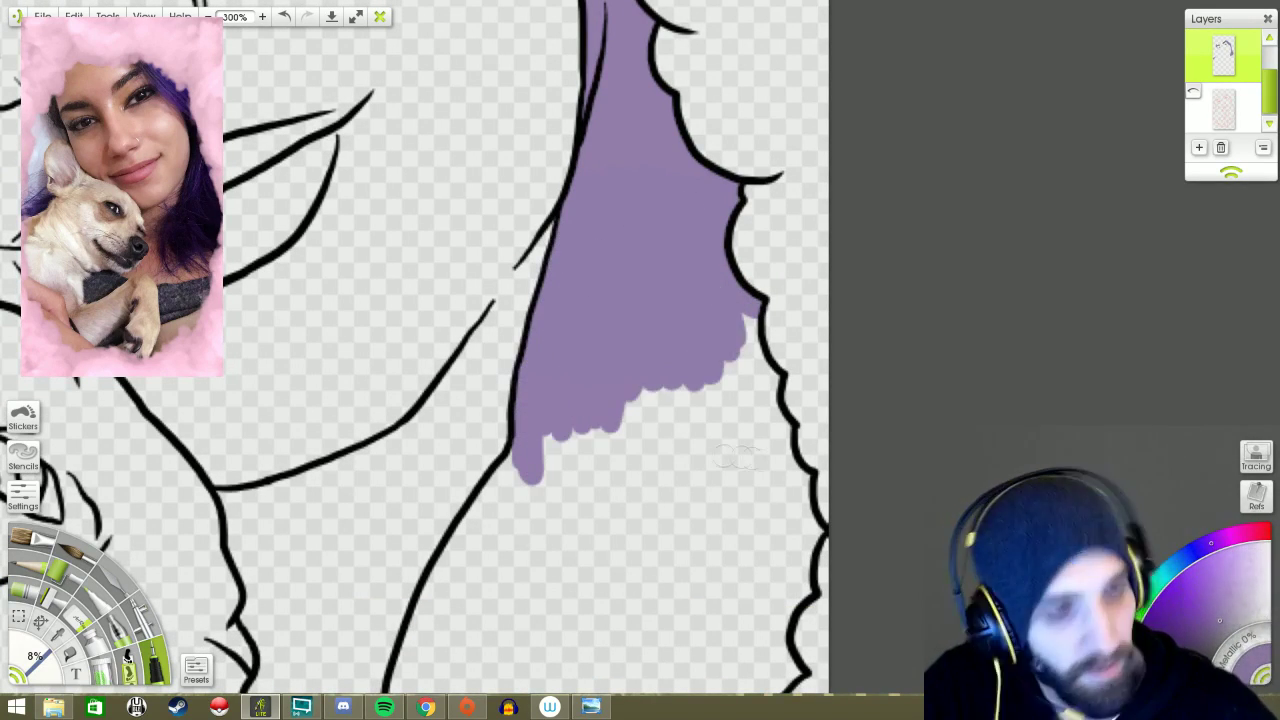
mouse_move(655, 210)
mouse_down()
mouse_move(590, 320)
mouse_move(525, 560)
mouse_move(565, 680)
mouse_up()
mouse_move(555, 550)
mouse_down()
mouse_move(705, 178)
mouse_move(820, 340)
mouse_move(600, 600)
mouse_up()
drag(560, 380, 600, 590)
drag(620, 620, 515, 400)
mouse_move(505, 400)
mouse_down()
mouse_move(458, 452)
mouse_move(620, 290)
mouse_move(660, 120)
mouse_move(620, 250)
mouse_up()
mouse_move(780, 85)
mouse_down()
mouse_move(585, 195)
mouse_move(560, 520)
mouse_move(580, 60)
mouse_up()
drag(352, 635, 437, 407)
mouse_move(432, 462)
mouse_down()
mouse_move(565, 435)
mouse_move(471, 377)
mouse_move(366, 414)
mouse_up()
mouse_move(605, 258)
mouse_down()
mouse_move(560, 320)
mouse_move(529, 421)
mouse_move(472, 462)
mouse_move(485, 378)
mouse_move(562, 296)
mouse_move(590, 90)
mouse_up()
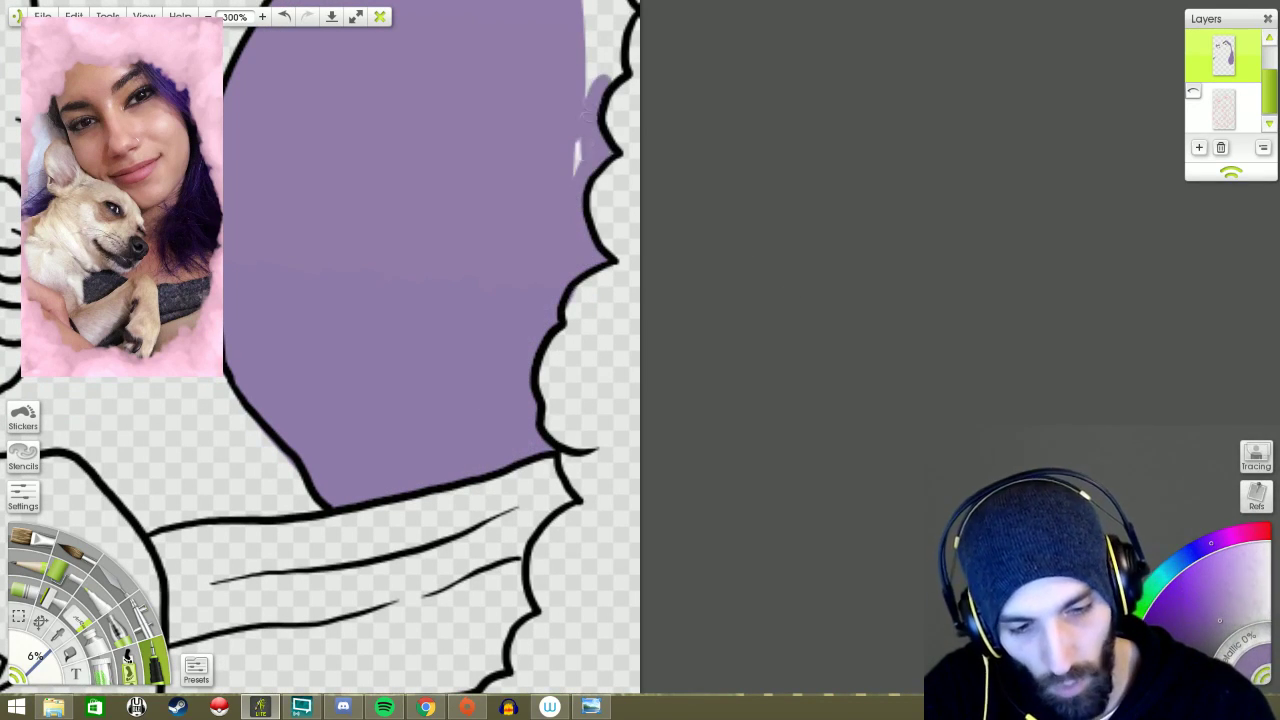
- Paint over the remaining unpainted gaps along the outer edge of the right-hand hair lock in purple
drag(420, 250, 400, 480)
drag(562, 194, 575, 304)
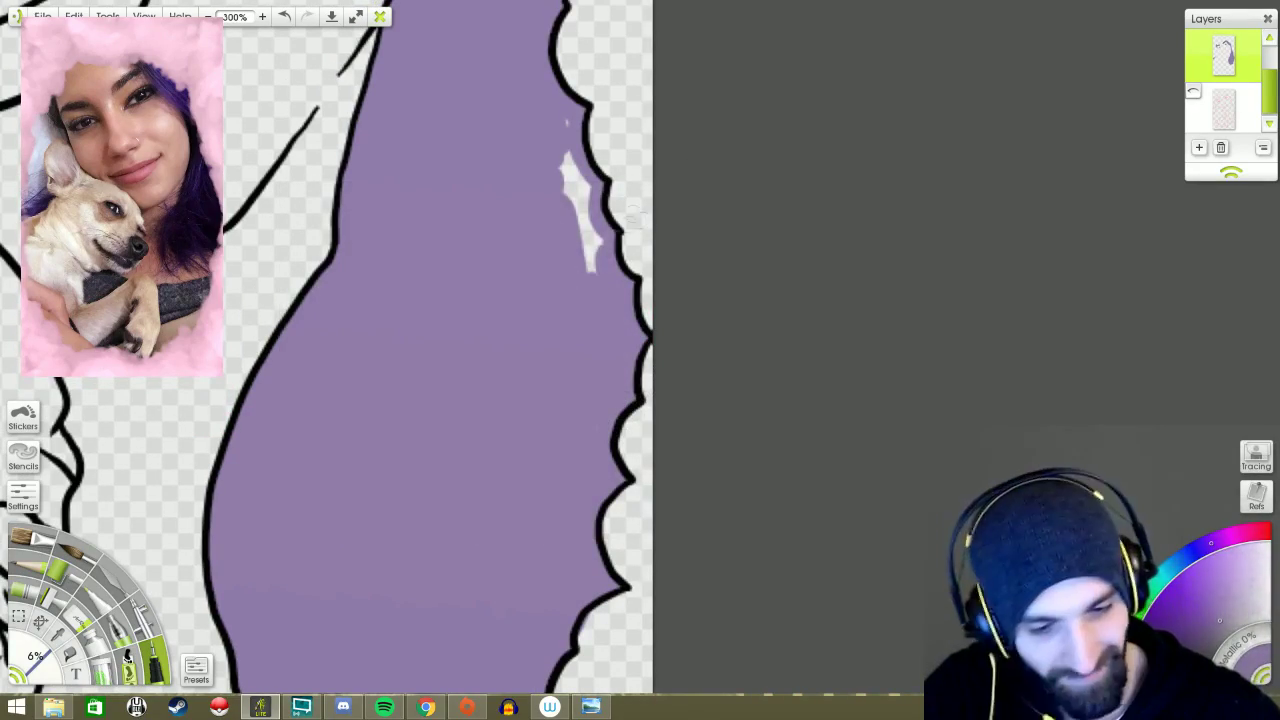
drag(588, 264, 568, 128)
key(ctrl+0)
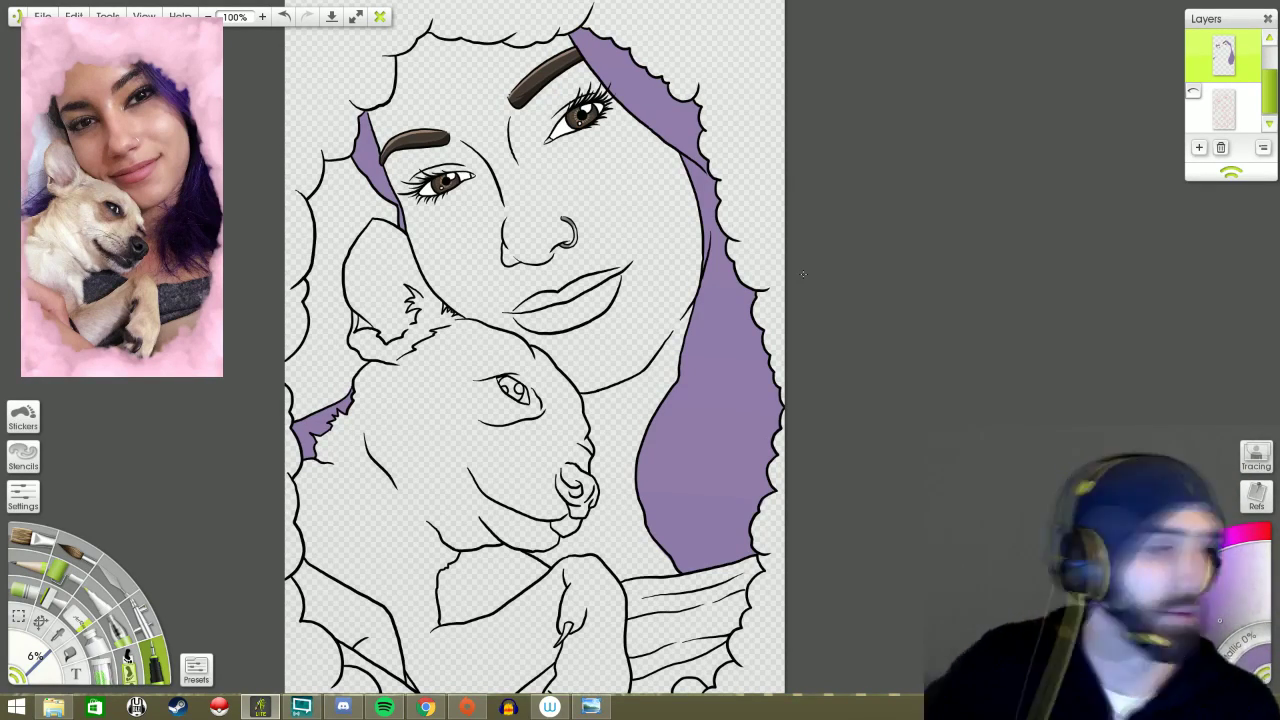
- Shade the hair strip on the left side of the woman's face with a slightly darker purple
mouse_move(803, 273)
mouse_down()
mouse_move(751, 271)
mouse_move(737, 327)
mouse_up()
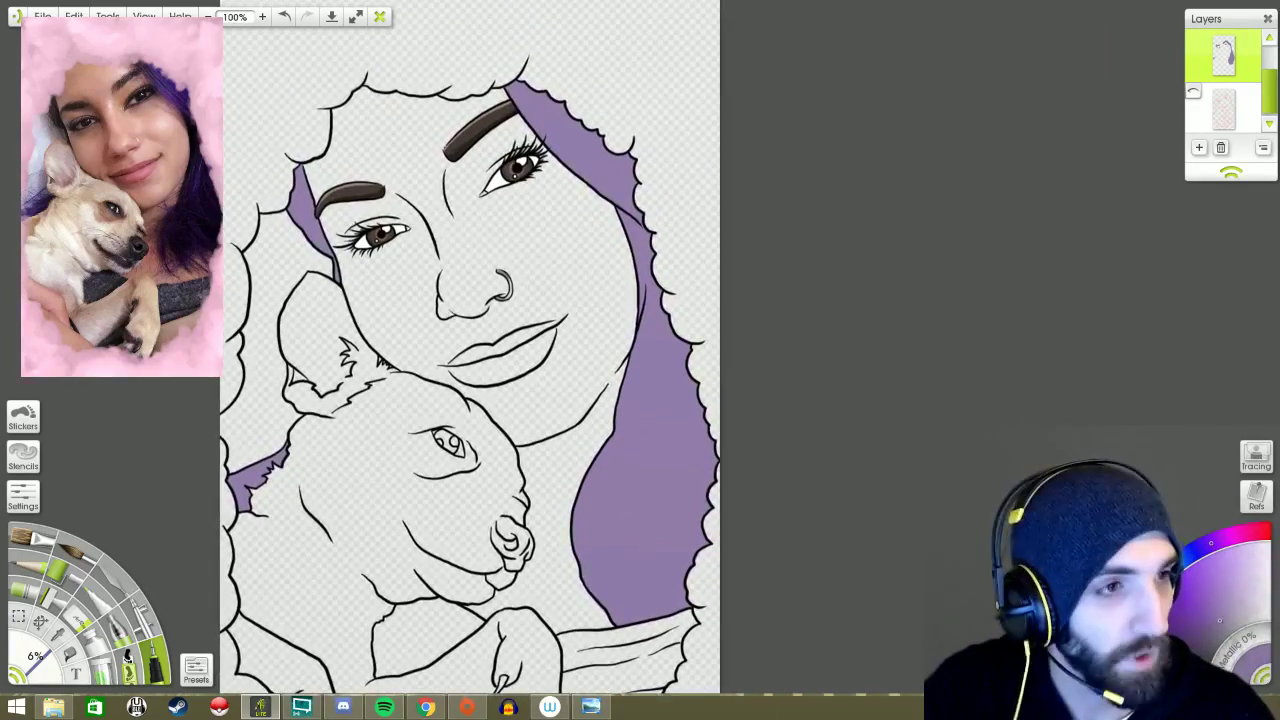
drag(806, 296, 800, 333)
scroll(801, 332, up, 5)
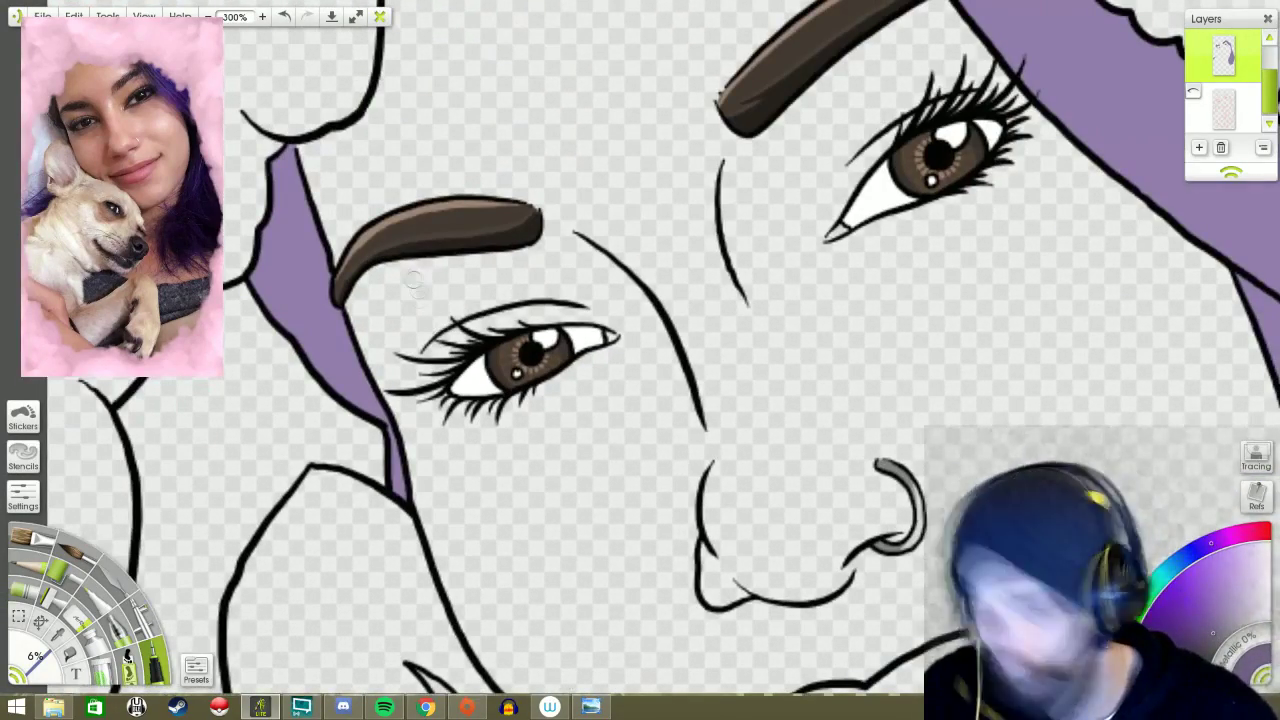
mouse_move(262, 206)
mouse_down()
mouse_move(379, 422)
mouse_move(405, 500)
mouse_up()
mouse_move(390, 425)
mouse_down()
mouse_move(320, 296)
mouse_move(300, 206)
mouse_up()
drag(310, 285, 280, 158)
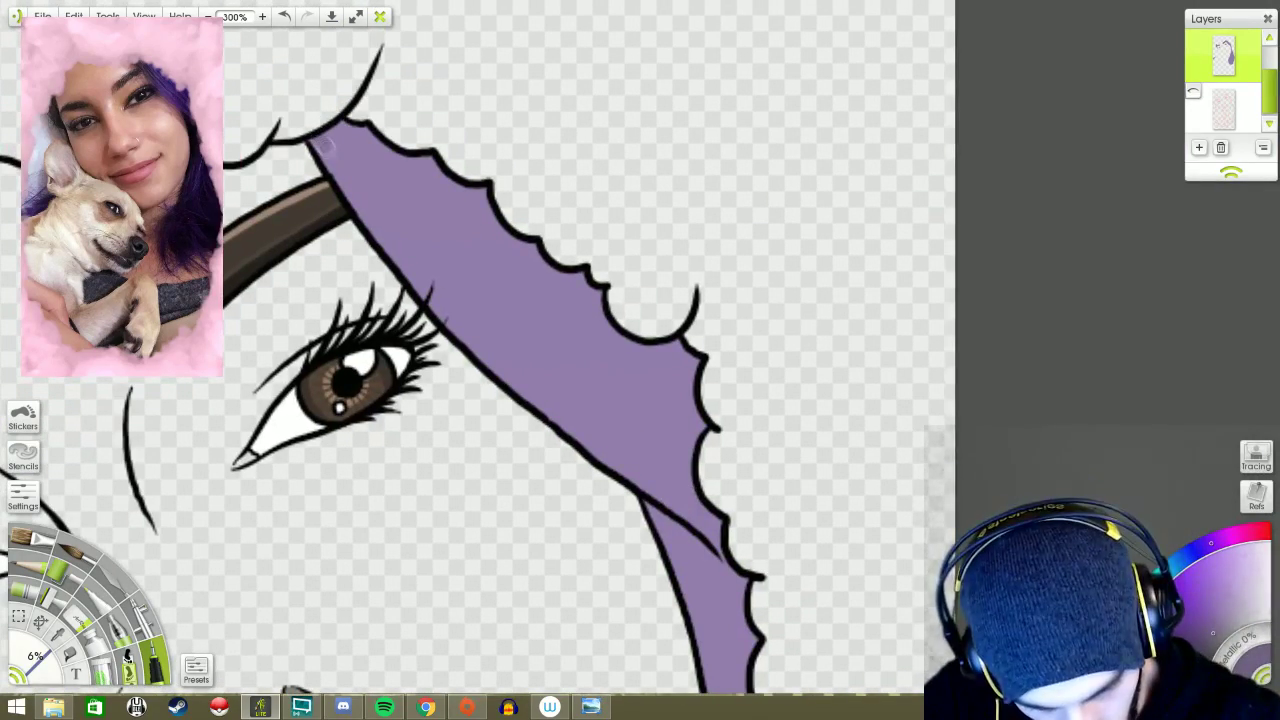
- Shade the right-hand hair from the forehead down past the temple with slightly darker purple strands along the face edge and under the outer scallops
drag(325, 143, 430, 284)
mouse_move(352, 165)
mouse_down()
mouse_move(484, 191)
mouse_move(355, 130)
mouse_up()
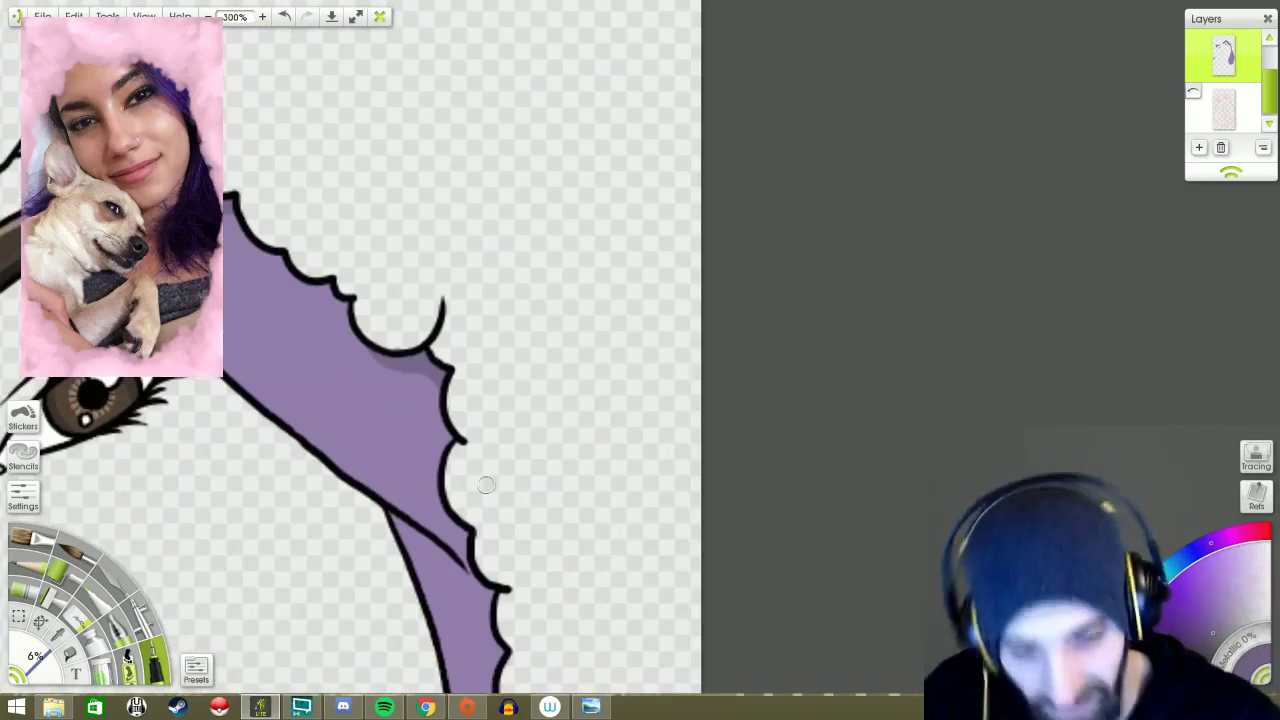
drag(230, 352, 468, 540)
drag(357, 441, 440, 505)
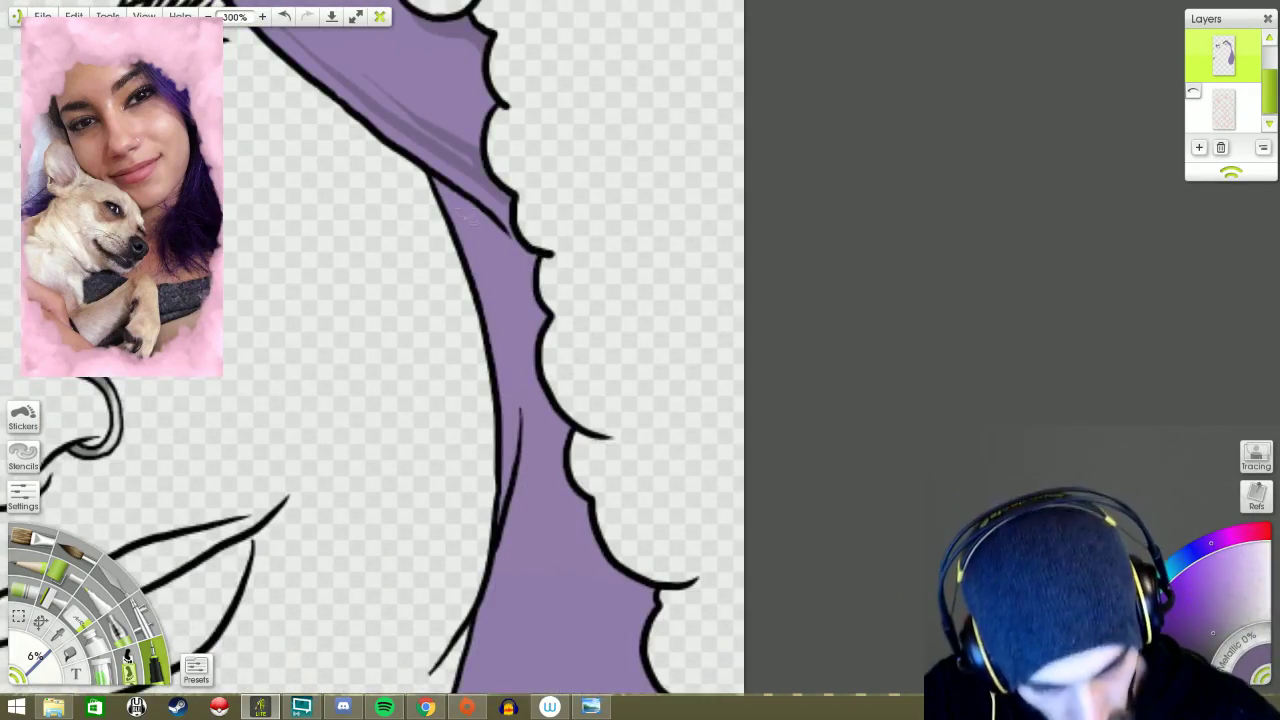
drag(474, 205, 502, 404)
drag(452, 215, 488, 368)
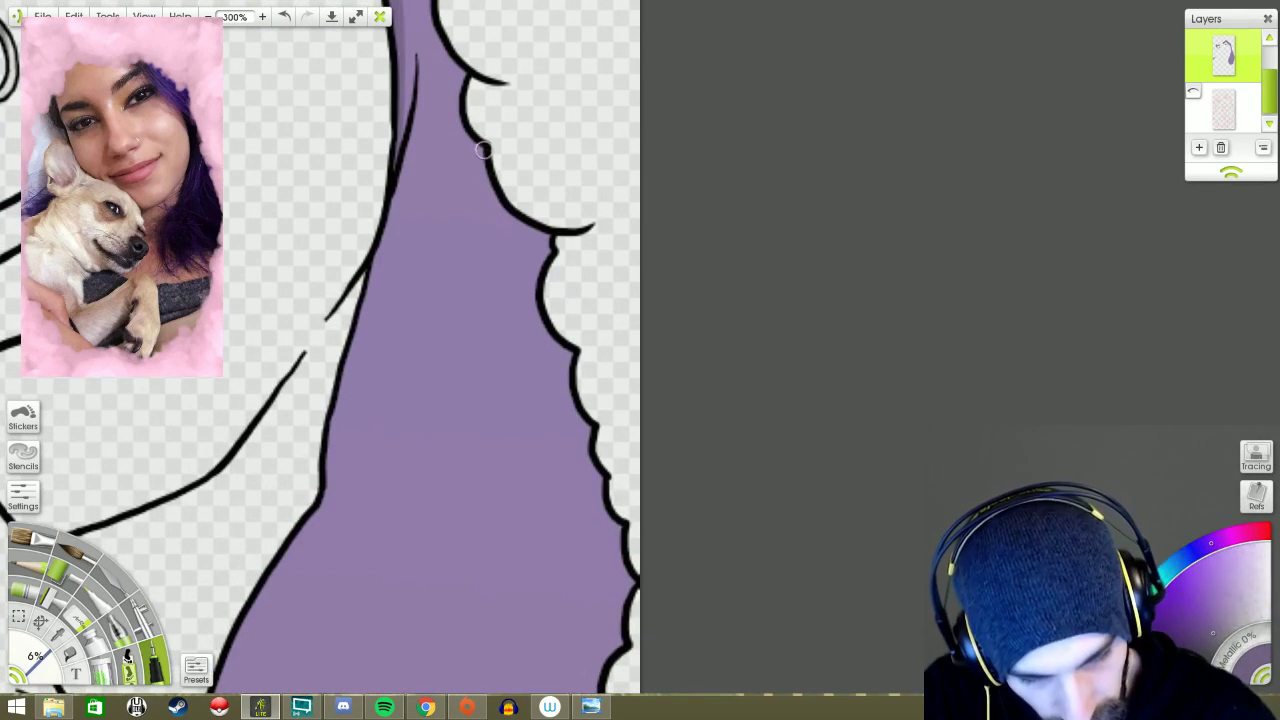
- Shade the outer side and base of the long right-hand hair lock in darker purple, with a curved inner boundary and tapering strands
drag(483, 145, 370, 655)
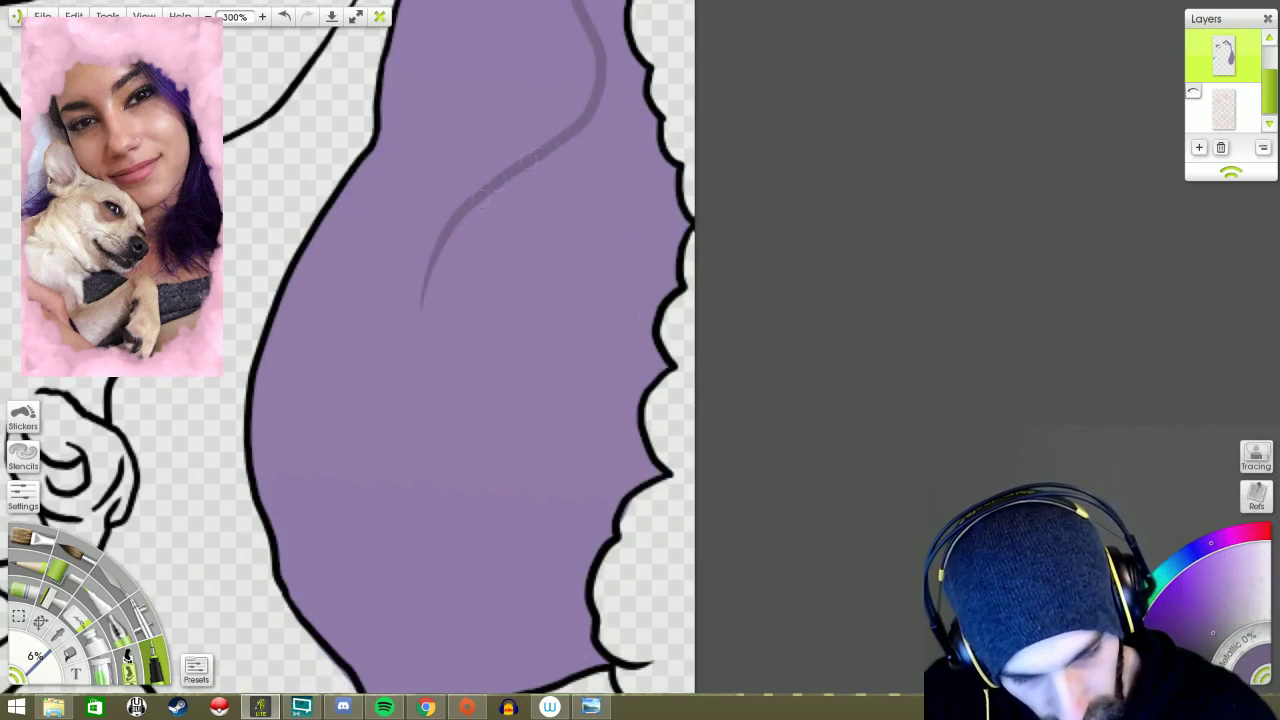
mouse_move(575, 135)
mouse_down()
mouse_move(473, 478)
mouse_move(365, 680)
mouse_up()
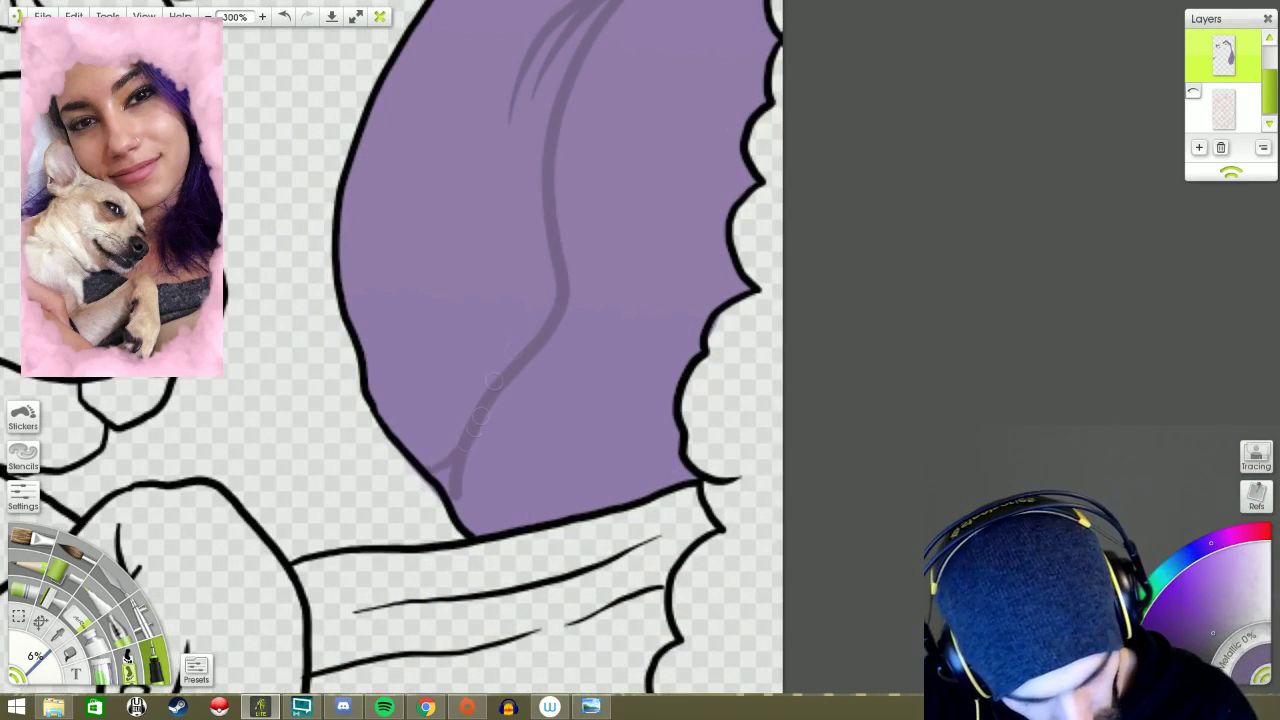
mouse_move(452, 490)
mouse_down()
mouse_move(562, 506)
mouse_move(480, 440)
mouse_move(510, 396)
mouse_up()
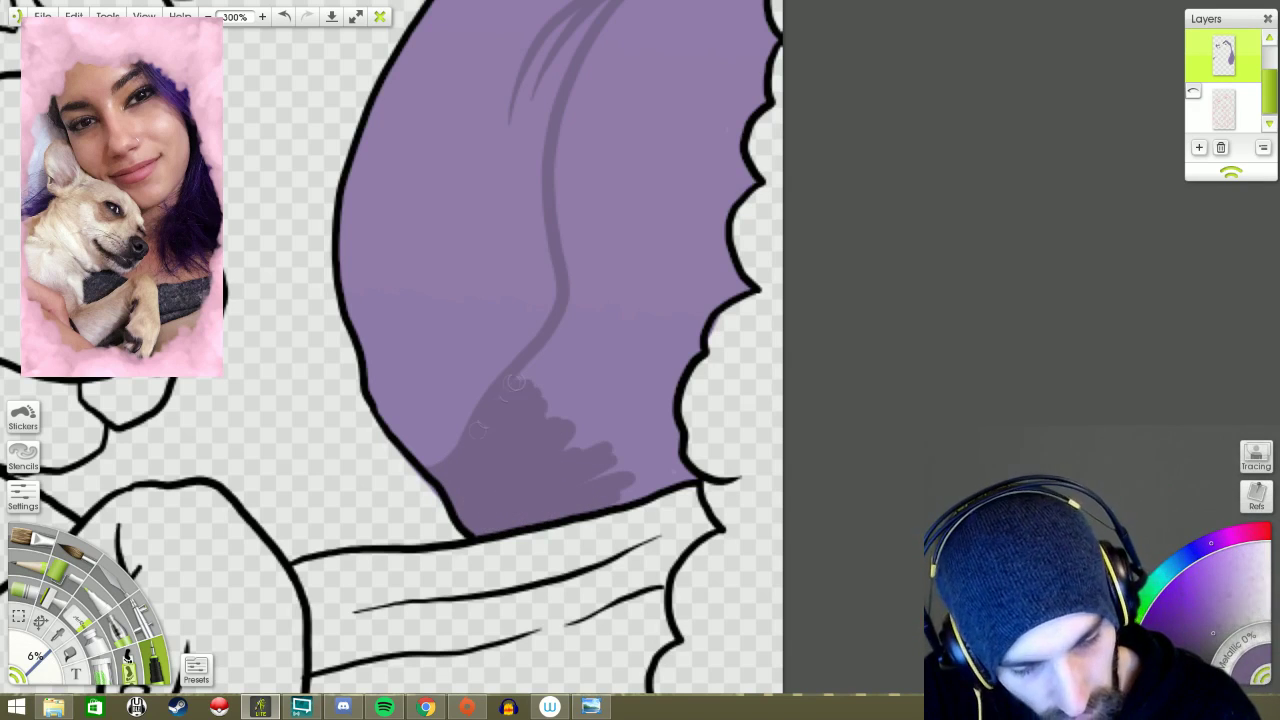
mouse_move(385, 465)
mouse_down()
mouse_move(425, 430)
mouse_move(434, 400)
mouse_move(570, 400)
mouse_move(512, 484)
mouse_move(535, 560)
mouse_move(470, 575)
mouse_move(430, 510)
mouse_move(390, 496)
mouse_up()
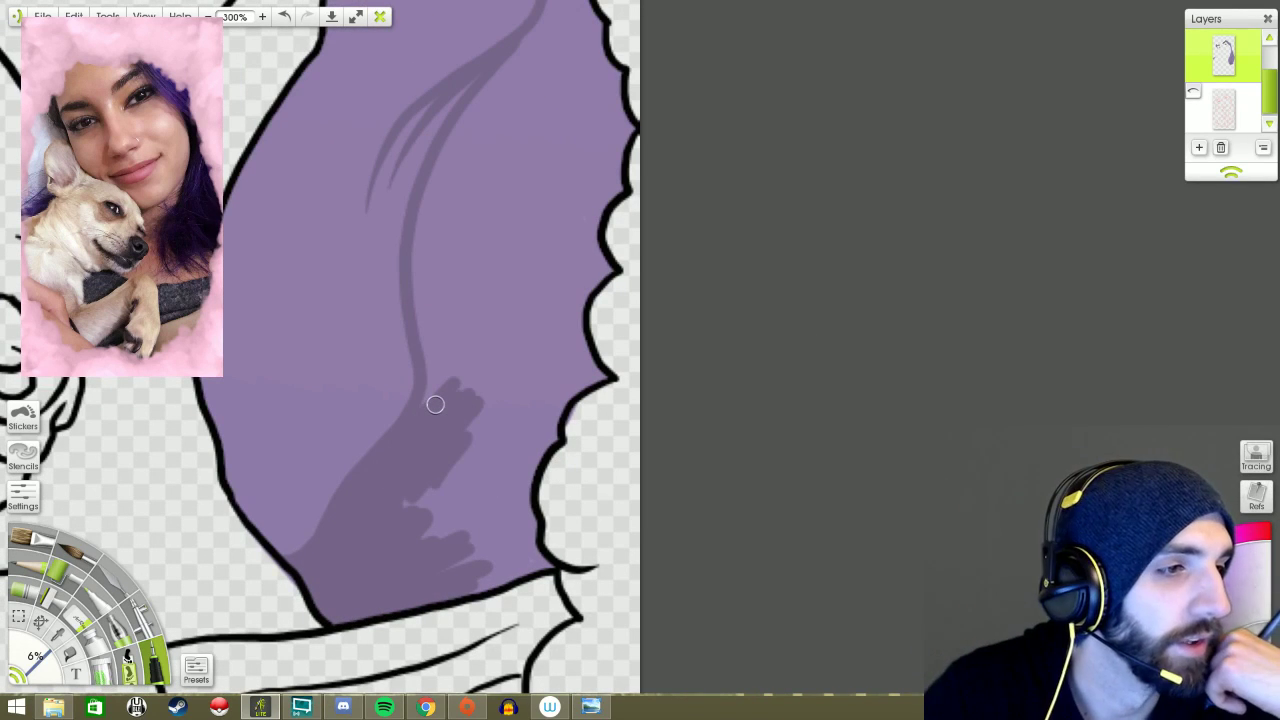
scroll(785, 350, up, 2)
mouse_move(555, 105)
mouse_down()
mouse_move(430, 270)
mouse_move(440, 440)
mouse_move(545, 405)
mouse_move(585, 375)
mouse_move(580, 300)
mouse_move(505, 185)
mouse_move(486, 226)
mouse_up()
scroll(486, 226, up, 5)
mouse_move(525, 135)
mouse_down()
mouse_move(540, 235)
mouse_move(570, 290)
mouse_move(548, 397)
mouse_move(530, 250)
mouse_up()
scroll(560, 250, down, 3)
mouse_move(570, 200)
mouse_down()
mouse_move(620, 235)
mouse_move(611, 387)
mouse_move(612, 268)
mouse_up()
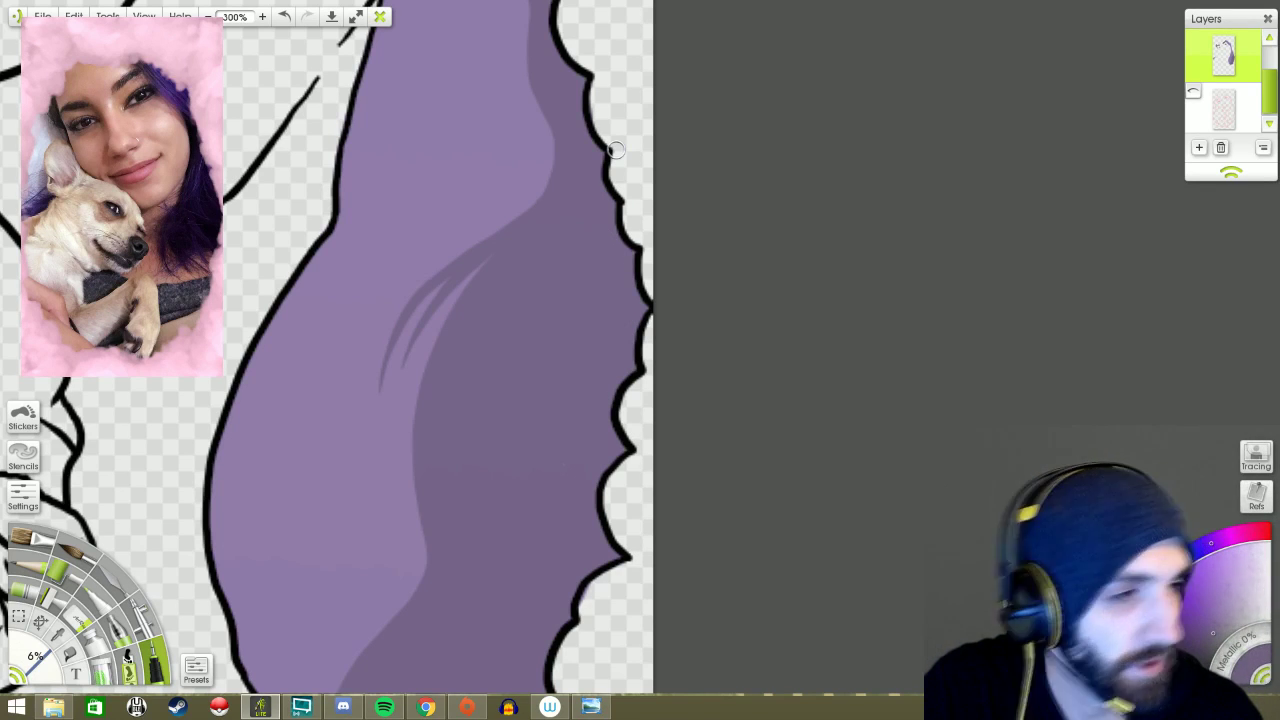
scroll(587, 450, down, 5)
right_click(706, 105)
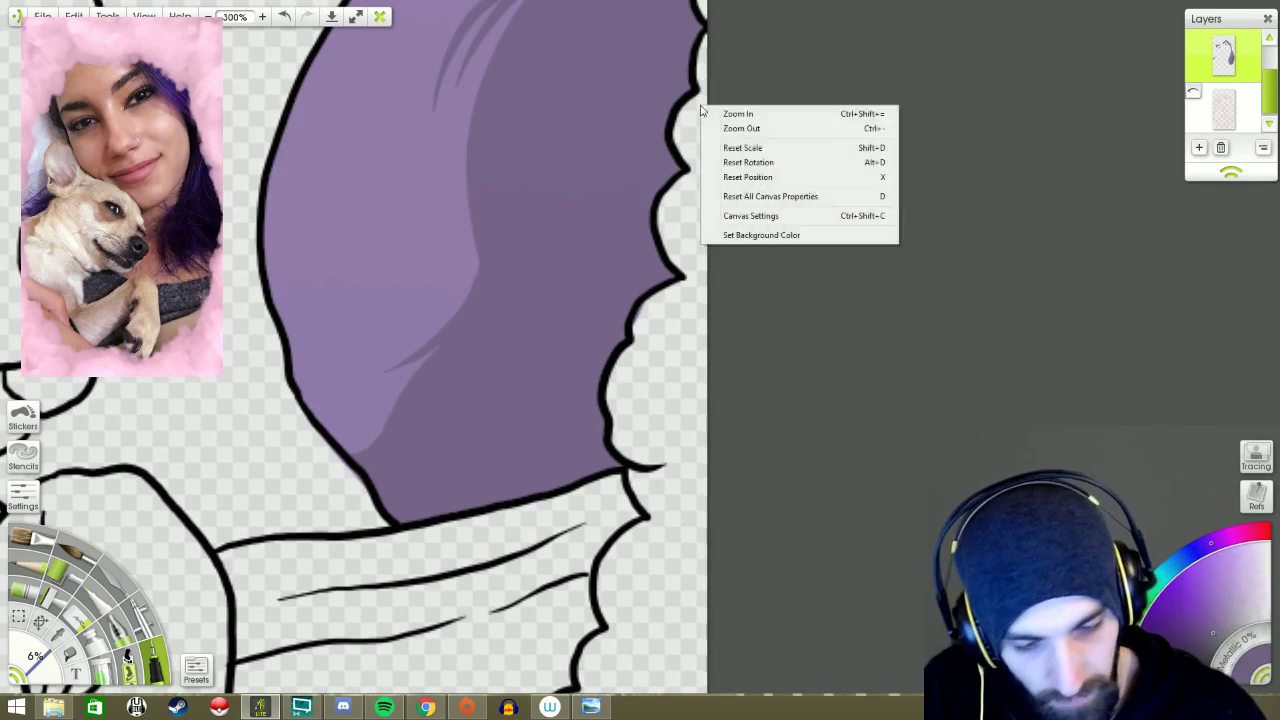
- Shade the small hair patch behind the dog's head with the darker purple
scroll(480, 127, up, 10)
drag(480, 127, 509, 193)
scroll(481, 141, up, 10)
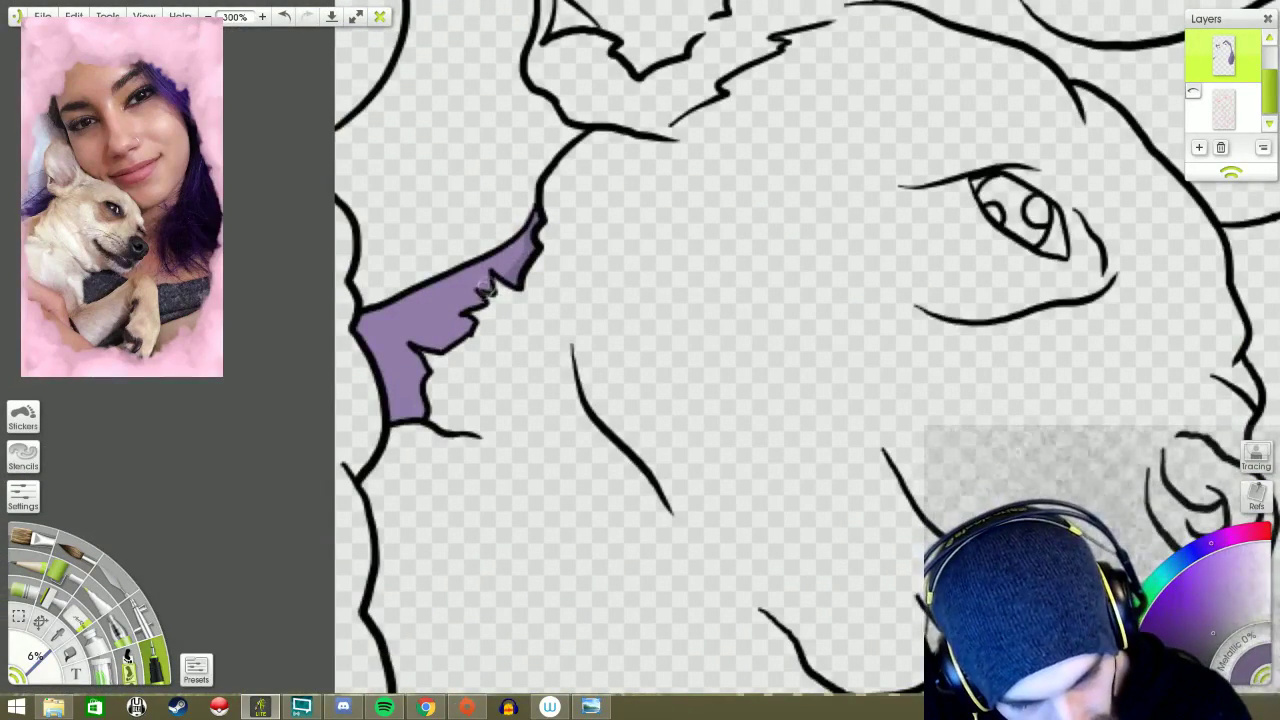
- Add a second, deeper purple shadow along the outer edge and base of the long right-hand lock, with tapering strands at its inner boundary
scroll(835, 304, down, 10)
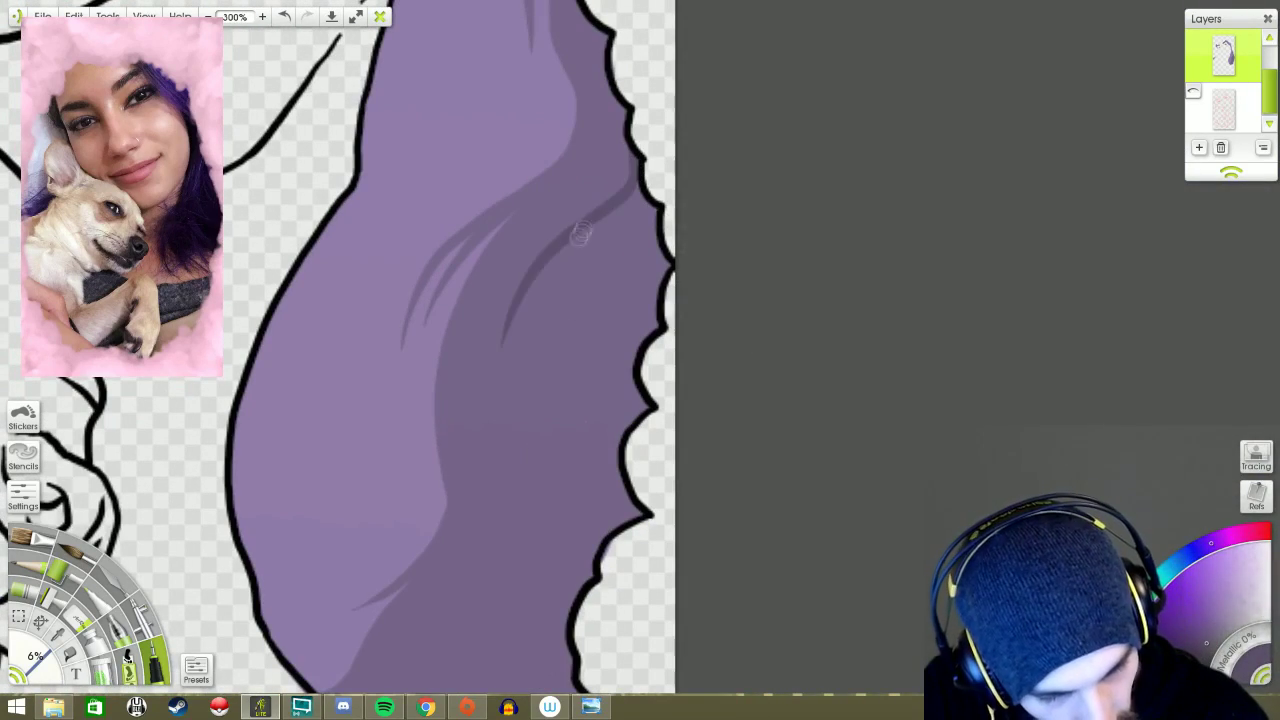
mouse_move(581, 233)
mouse_down()
mouse_move(573, 315)
mouse_move(585, 355)
mouse_move(506, 626)
mouse_up()
mouse_move(560, 600)
mouse_down()
mouse_move(690, 380)
mouse_move(512, 498)
mouse_move(661, 468)
mouse_move(560, 482)
mouse_up()
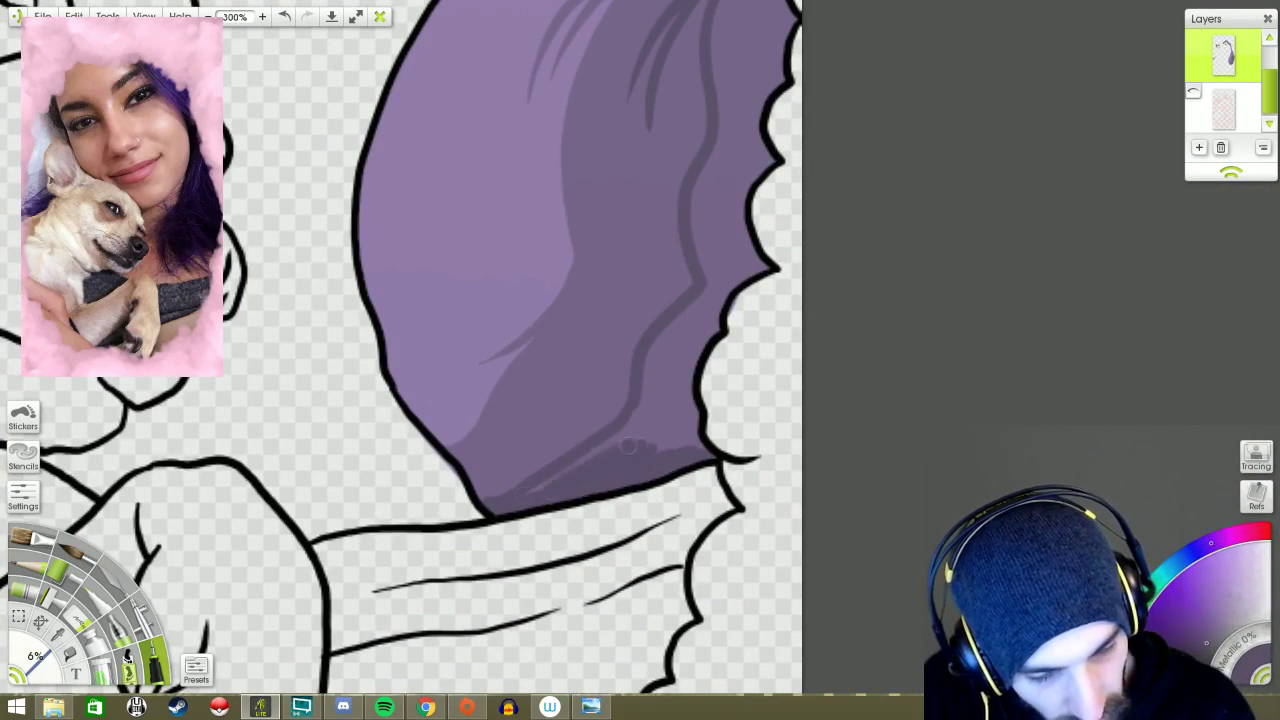
scroll(600, 460, right, 4)
mouse_move(510, 406)
mouse_down()
mouse_move(440, 482)
mouse_move(545, 408)
mouse_up()
mouse_move(520, 360)
mouse_down()
mouse_move(524, 446)
mouse_move(540, 340)
mouse_move(588, 298)
mouse_move(572, 225)
mouse_move(605, 115)
mouse_move(560, 165)
mouse_up()
scroll(560, 300, left, 2)
drag(455, 408, 507, 368)
scroll(576, 309, up, 3)
mouse_move(570, 340)
mouse_down()
mouse_move(572, 231)
mouse_move(613, 302)
mouse_move(596, 212)
mouse_up()
scroll(592, 231, up, 5)
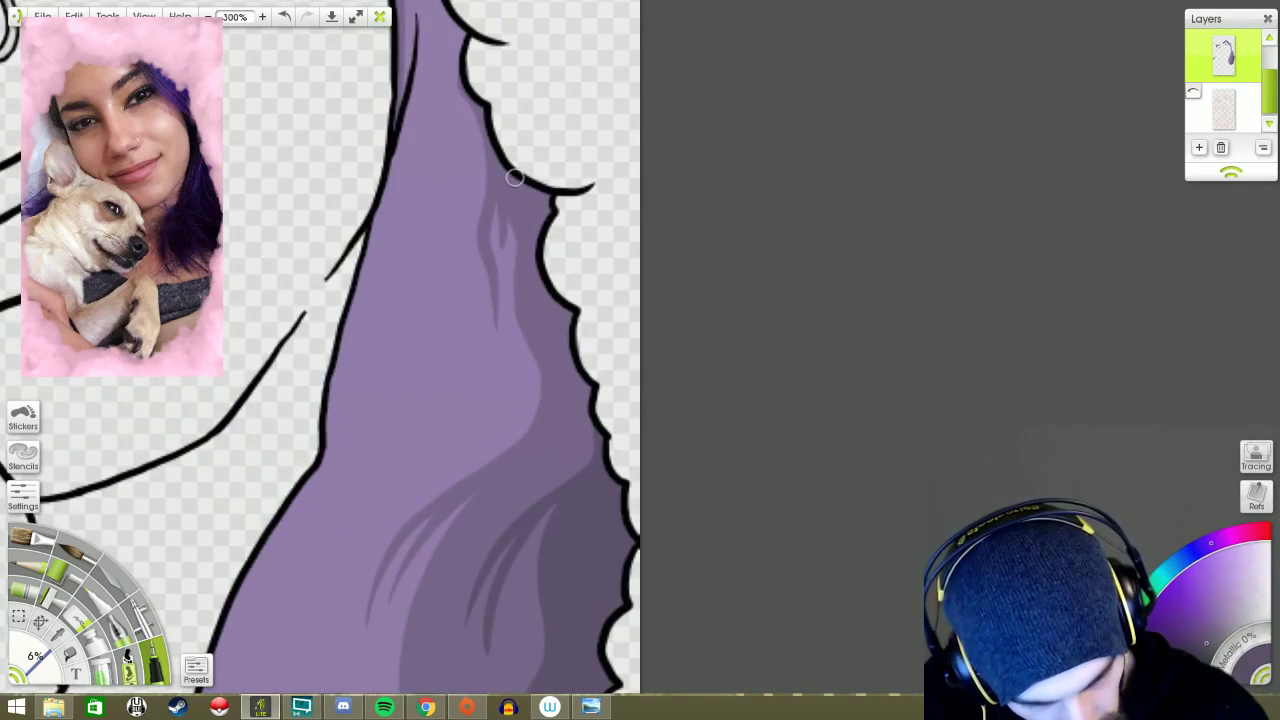
- Add the deeper purple shadow to the right-hand hair at the hairline and below the temple, and to the hair strip left of the face
key(ctrl+0)
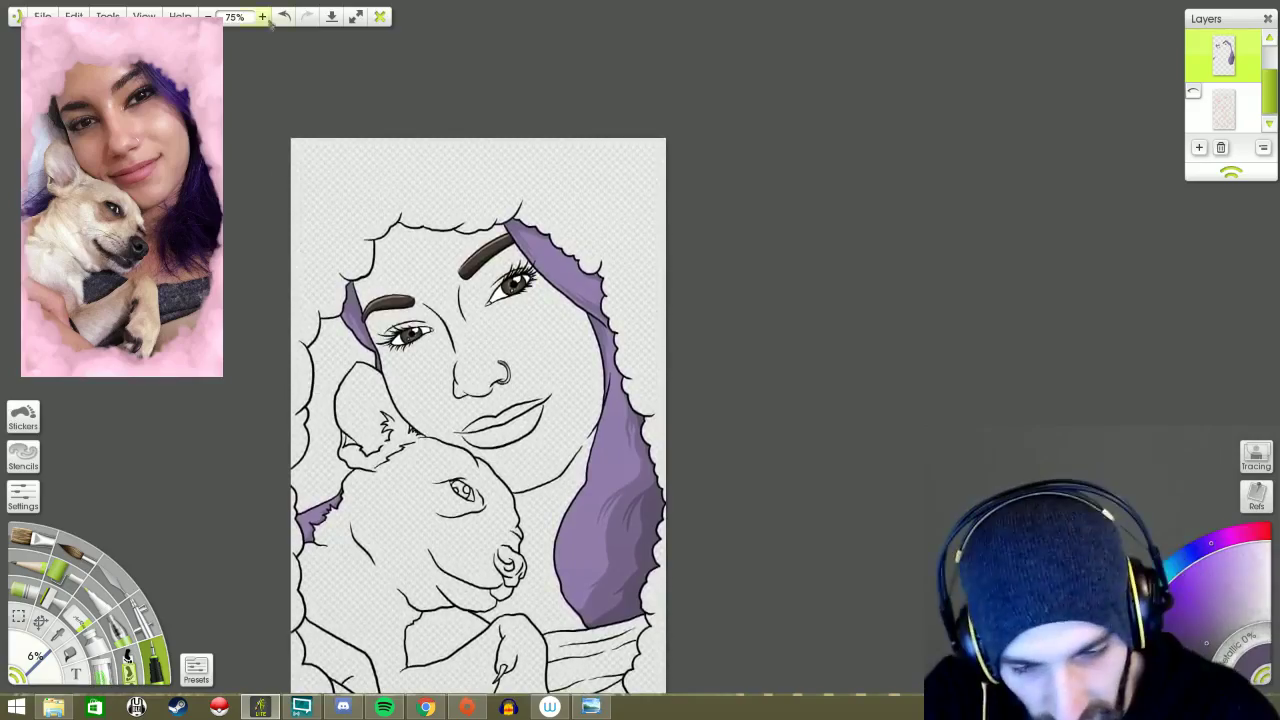
scroll(528, 242, up, 5)
scroll(518, 294, up, 3)
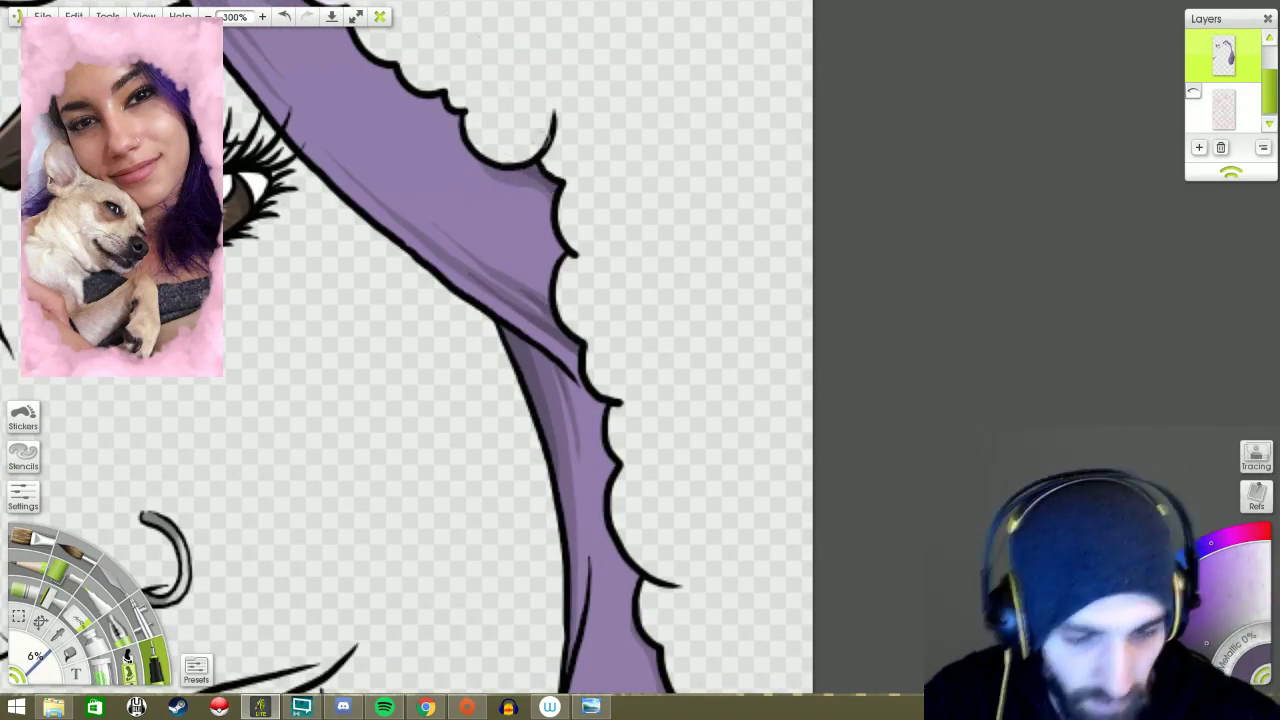
scroll(454, 18, up, 5)
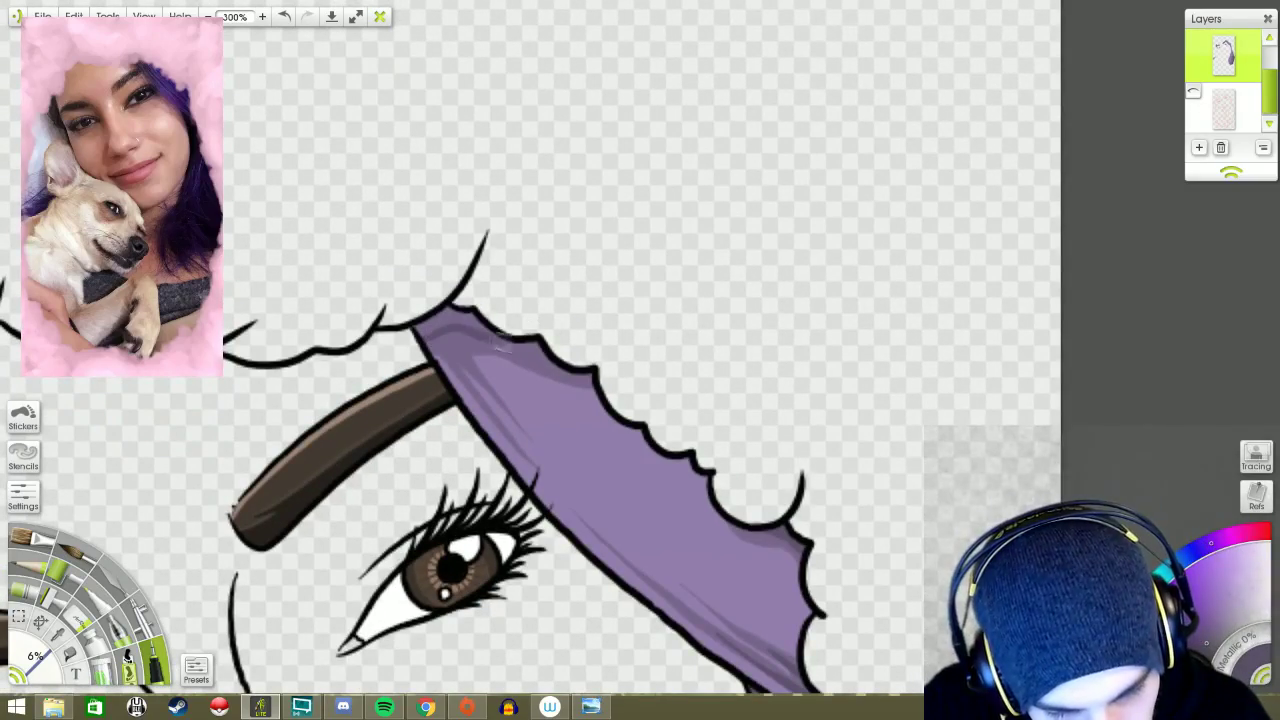
scroll(668, 339, down, 3)
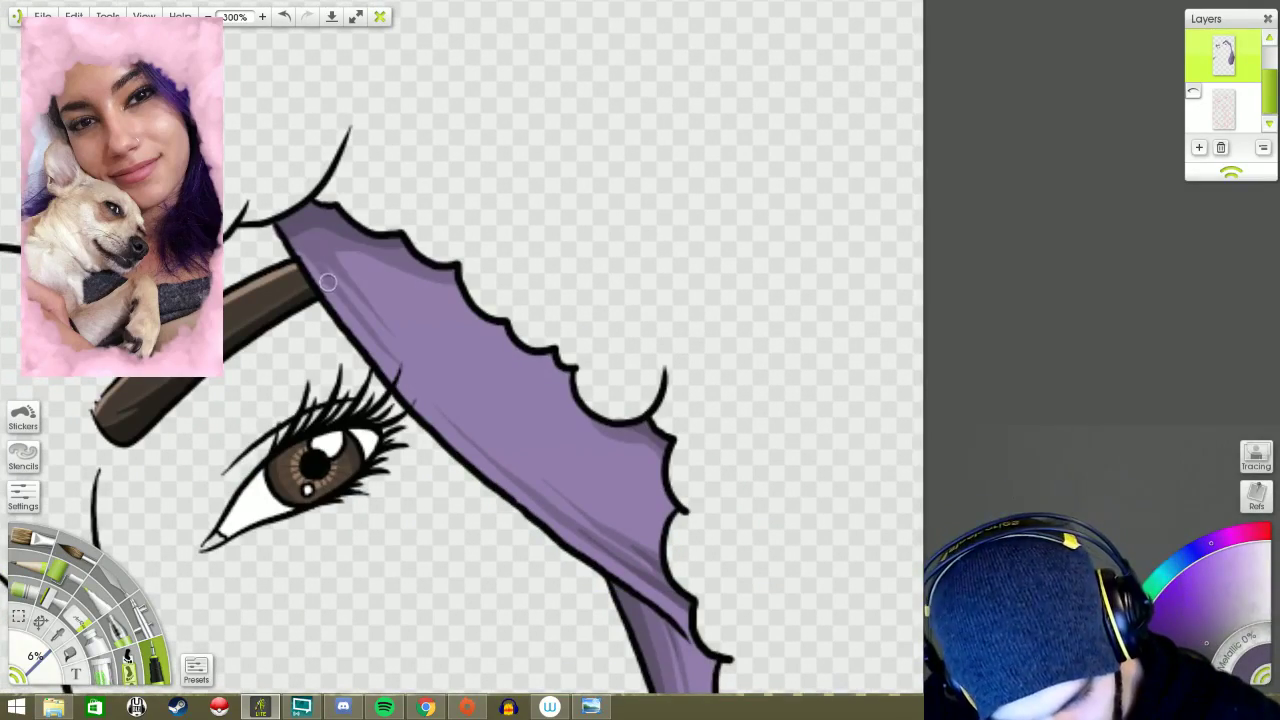
scroll(333, 268, down, 3)
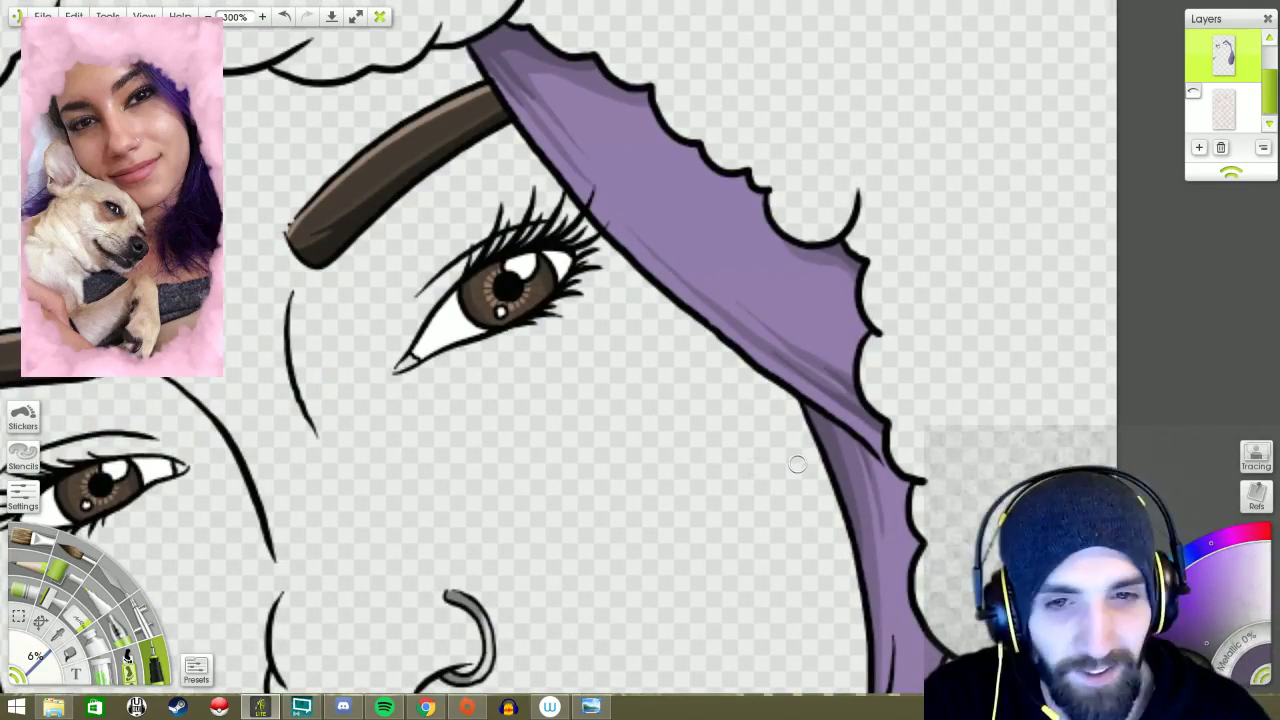
scroll(797, 463, down, 3)
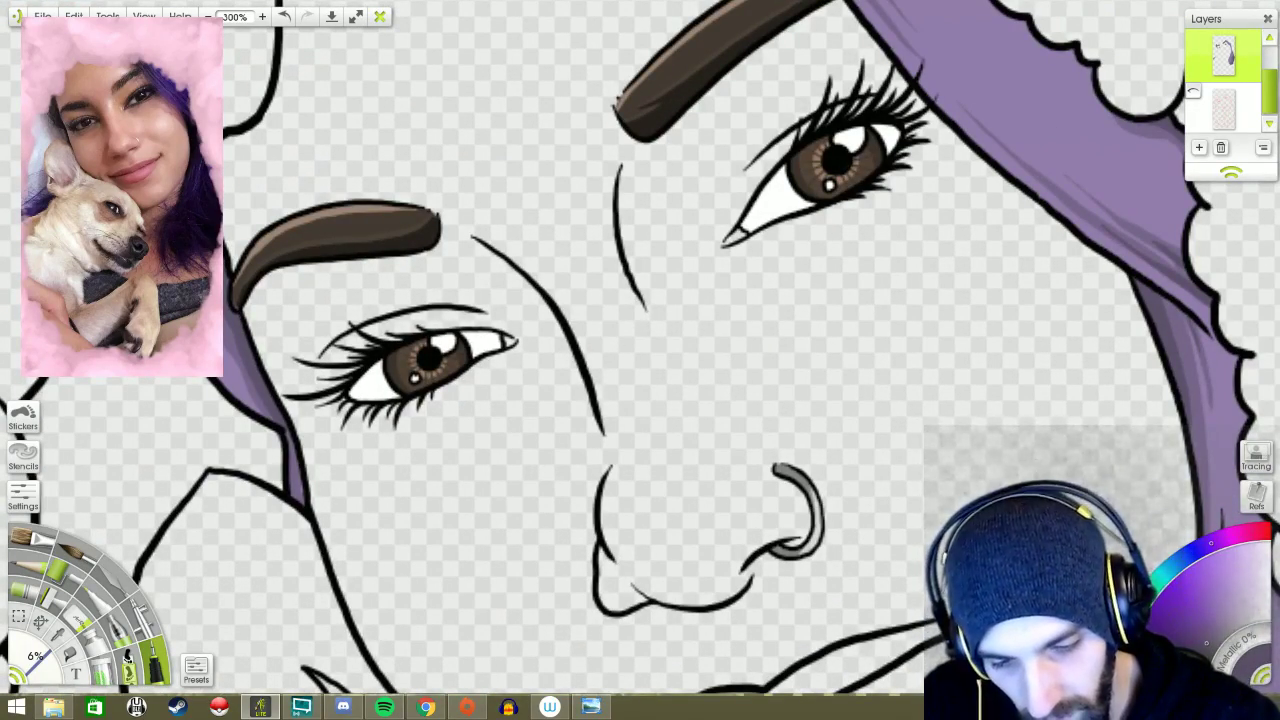
scroll(545, 522, down, 3)
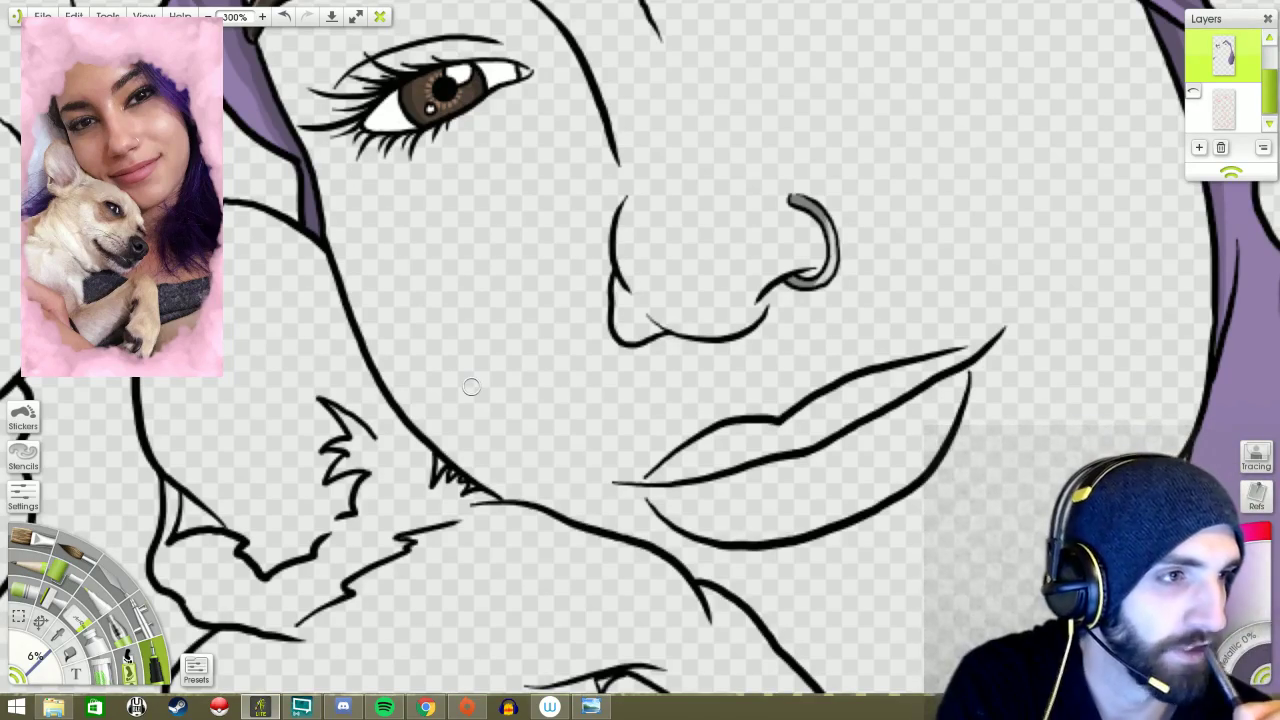
- Paint light purple highlight streaks along the inner edge of the long right-hand lock and the face edge of the upper hair
scroll(471, 387, down, 5)
scroll(420, 395, left, 3)
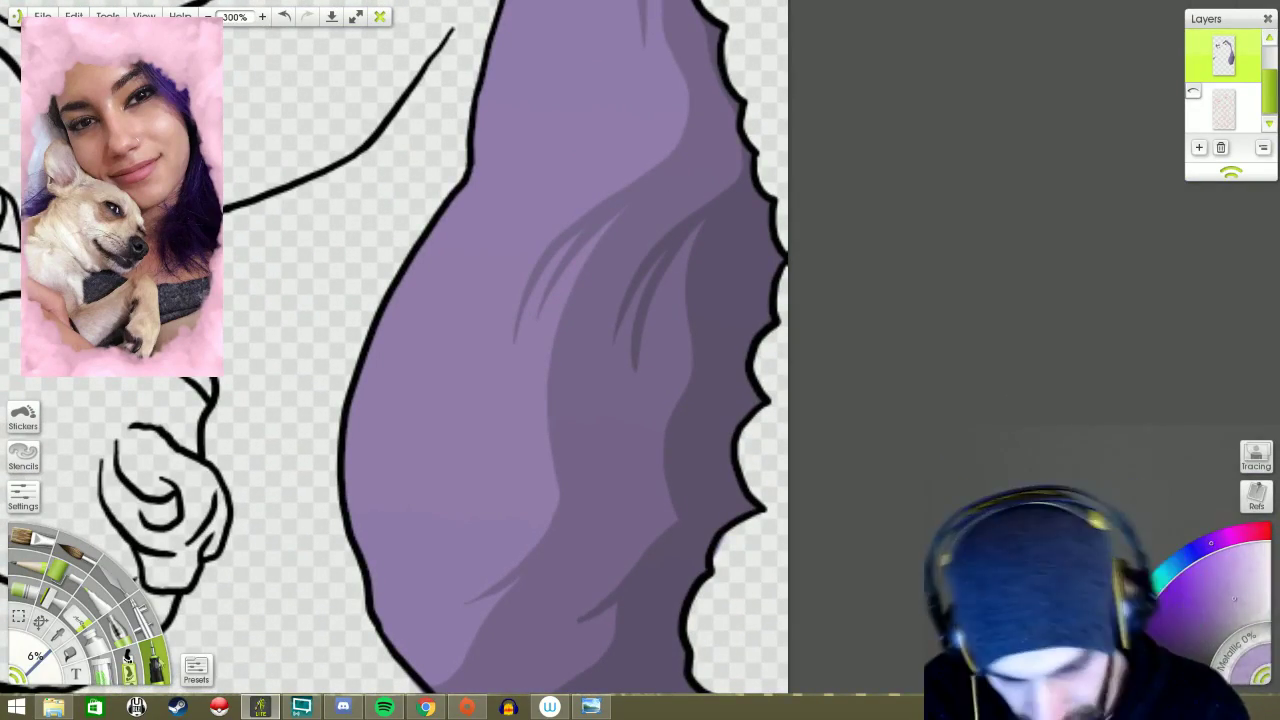
drag(468, 352, 442, 520)
key(ctrl+z)
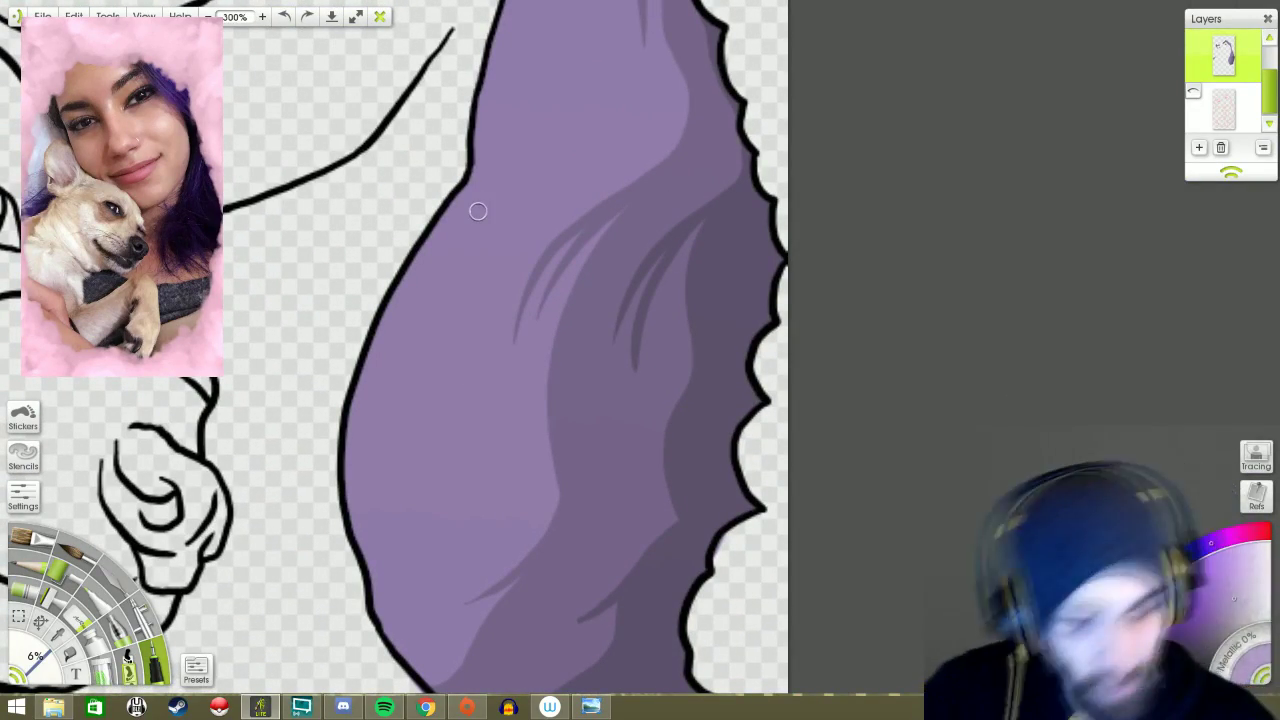
mouse_move(415, 285)
mouse_down()
mouse_move(370, 393)
mouse_move(370, 535)
mouse_up()
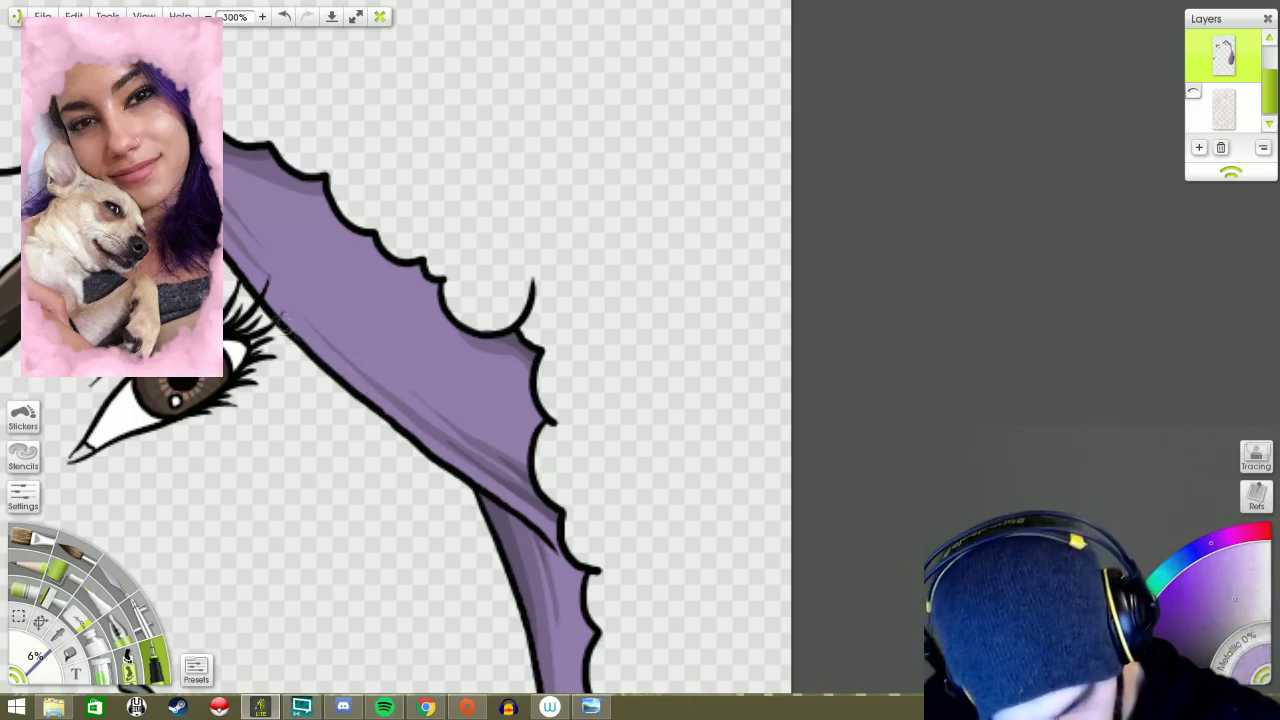
drag(318, 355, 410, 436)
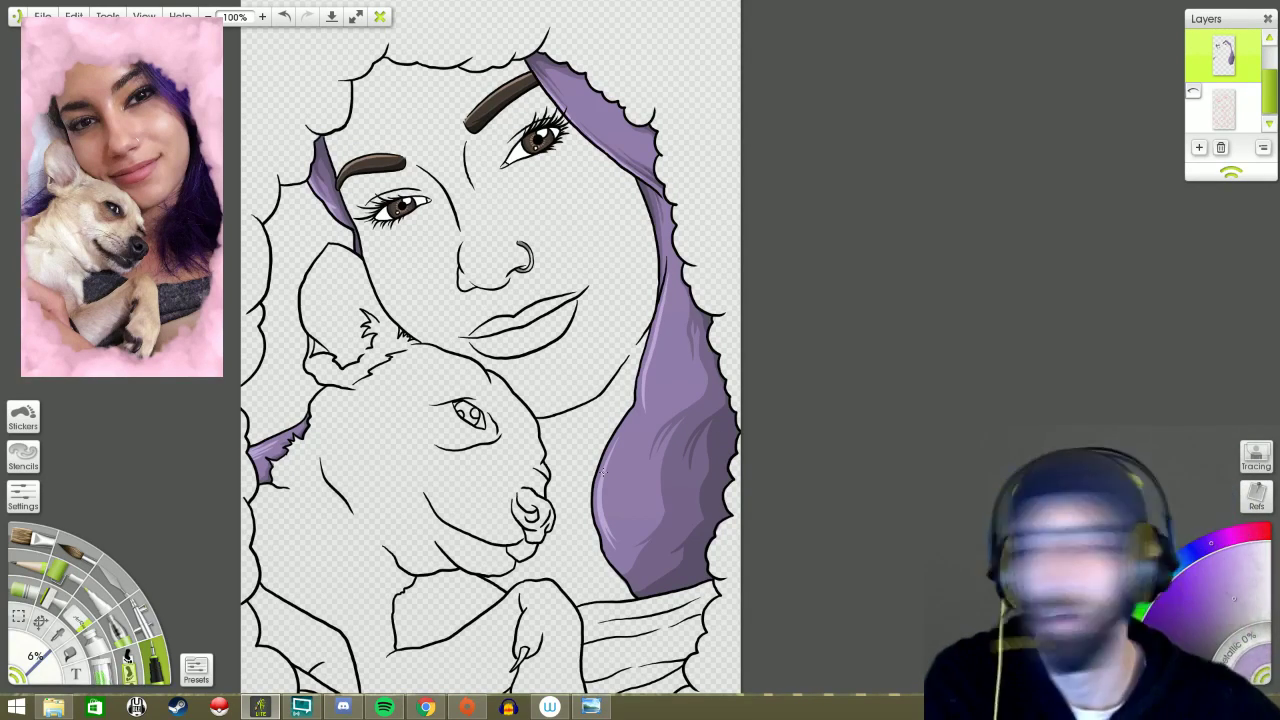
key(alt+Tab)
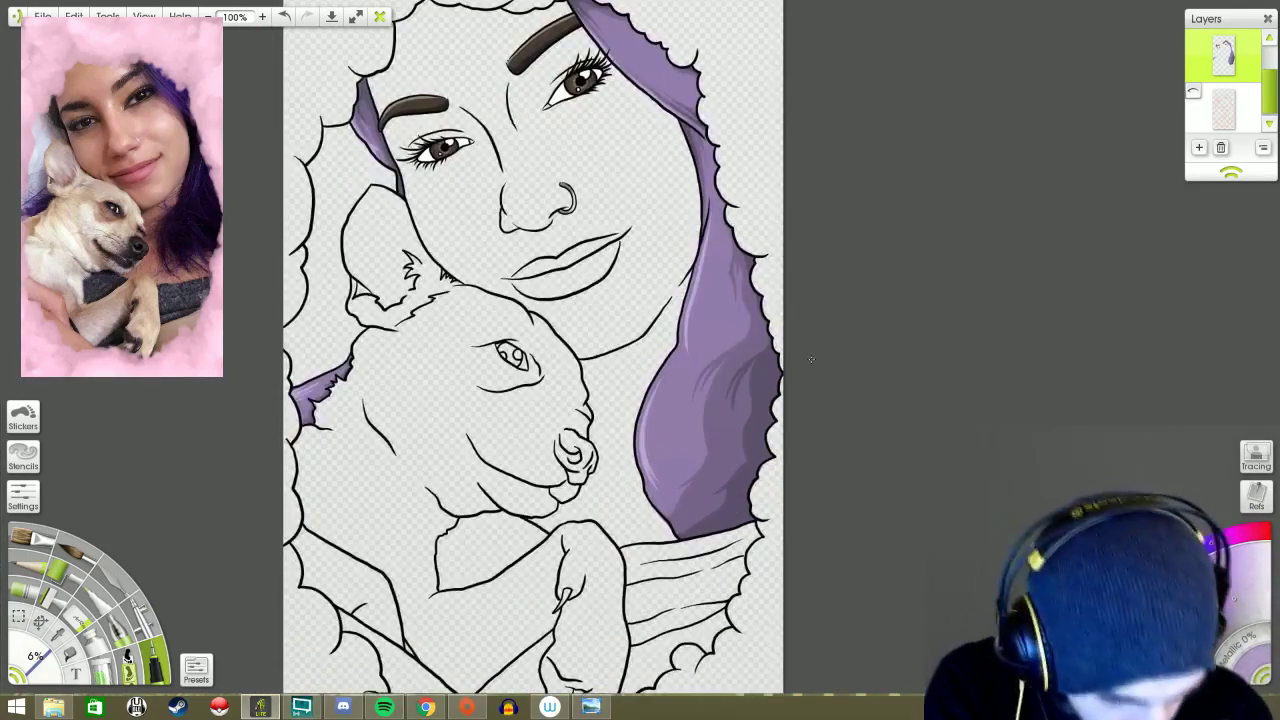
- Colour the dog's eye with a dark brown iris, white reflections and corner, and light brown streaks, using a 4% brush for the details
scroll(540, 360, up, 3)
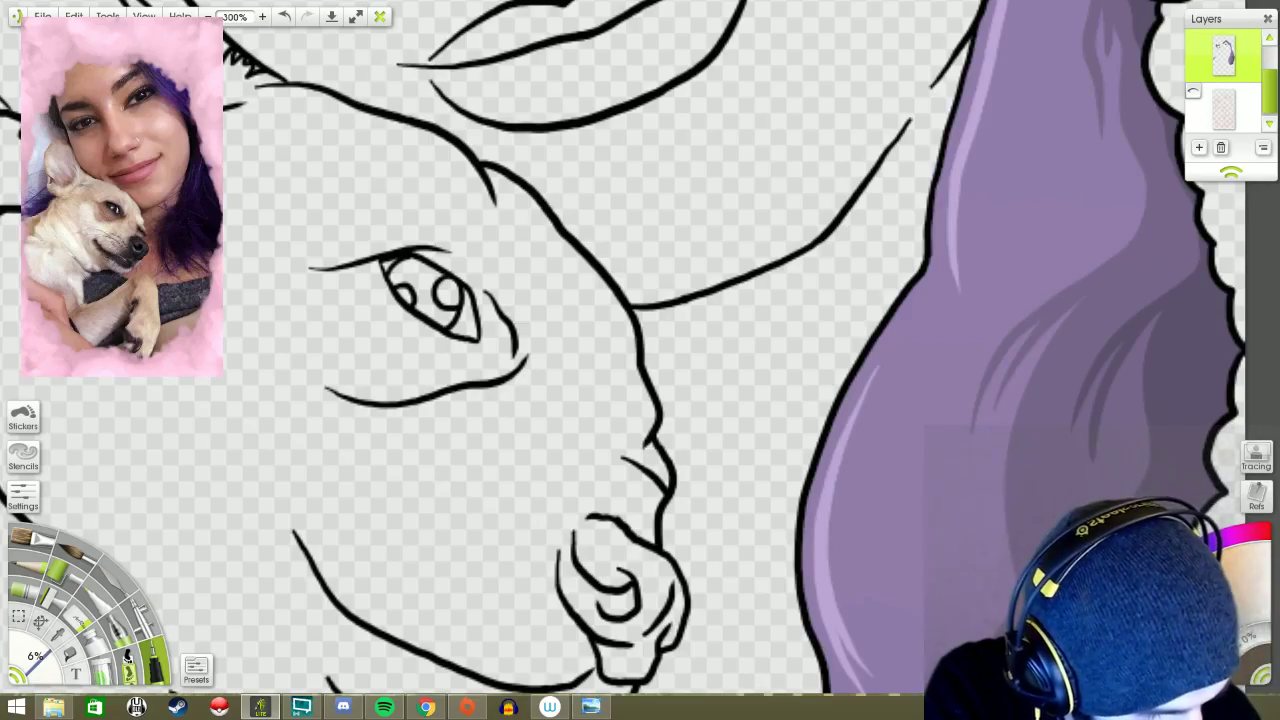
scroll(640, 360, down, 3)
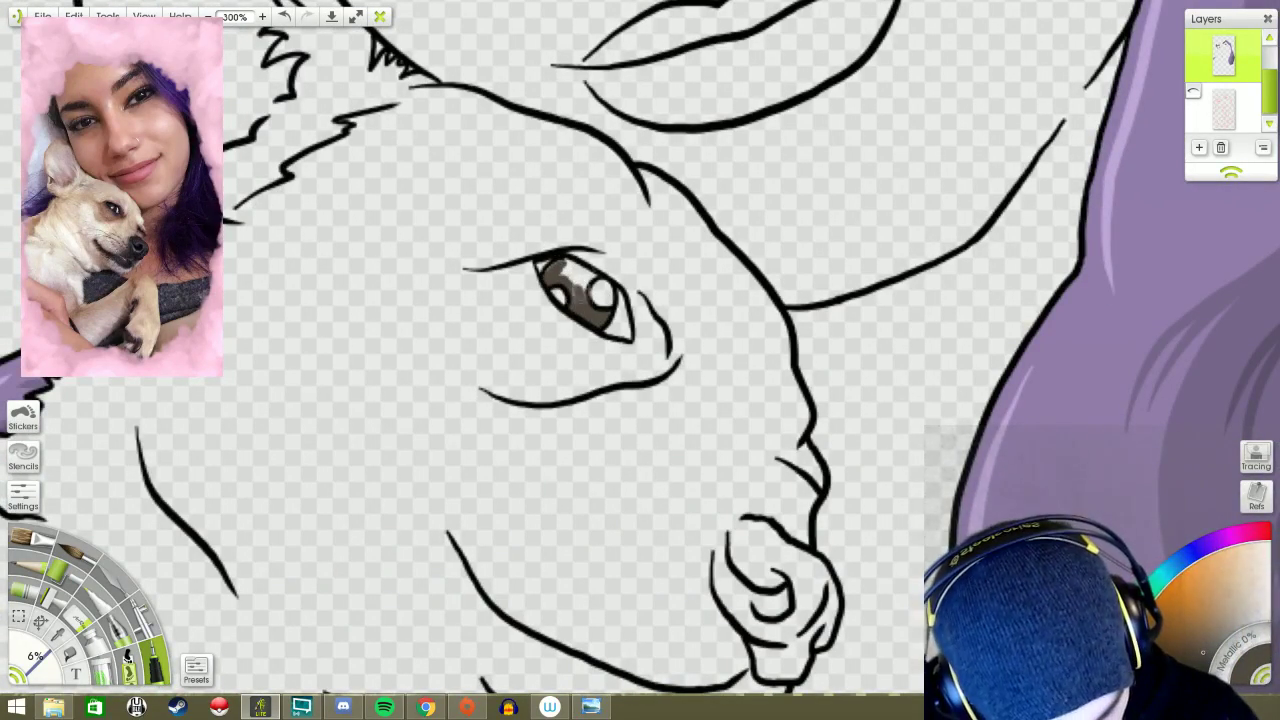
drag(569, 275, 611, 254)
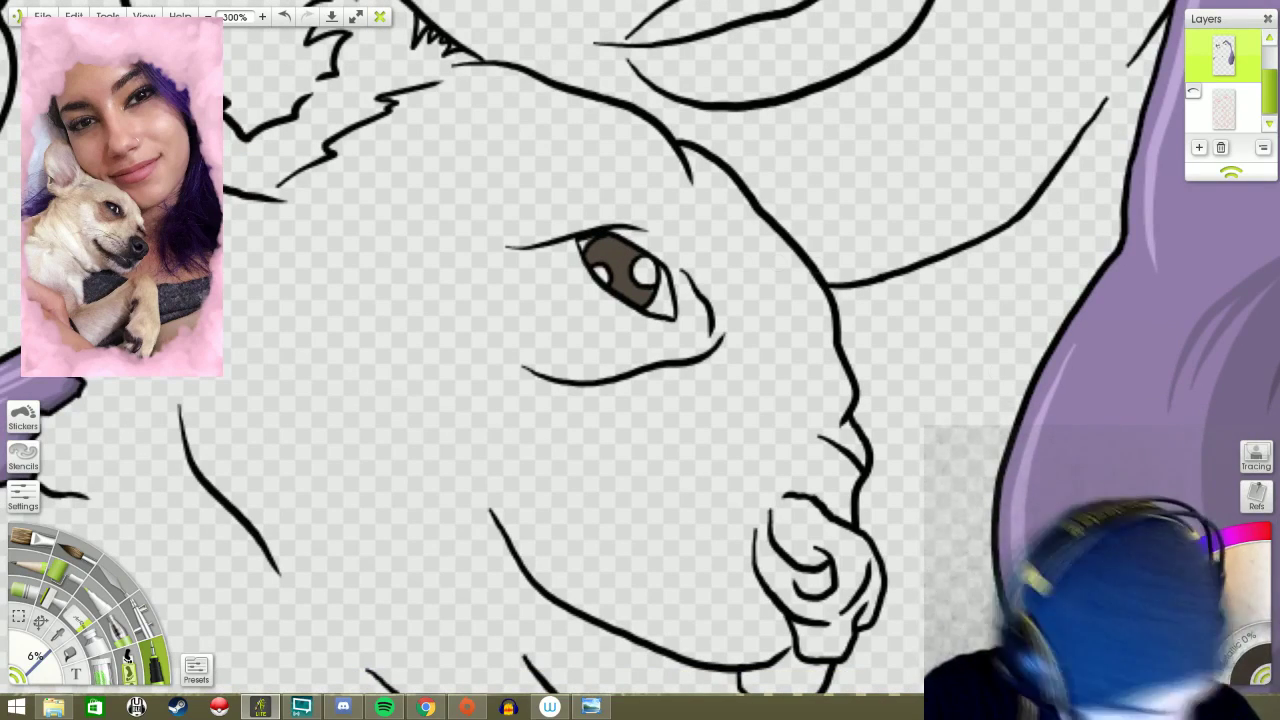
drag(641, 296, 646, 285)
drag(37, 657, 42, 668)
mouse_move(625, 238)
mouse_down()
mouse_move(641, 287)
mouse_move(608, 272)
mouse_move(653, 278)
mouse_move(586, 244)
mouse_up()
drag(655, 290, 672, 316)
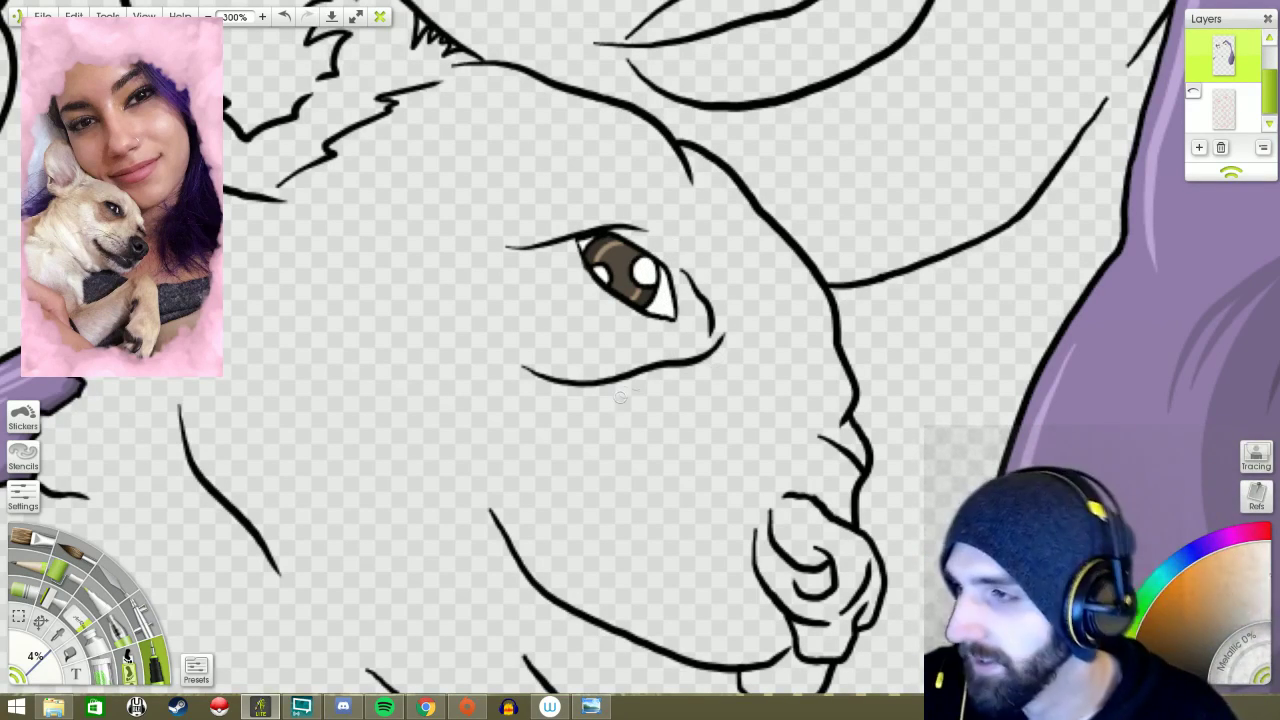
- Fill the dog's nose with flat dark grey
drag(676, 246, 636, 76)
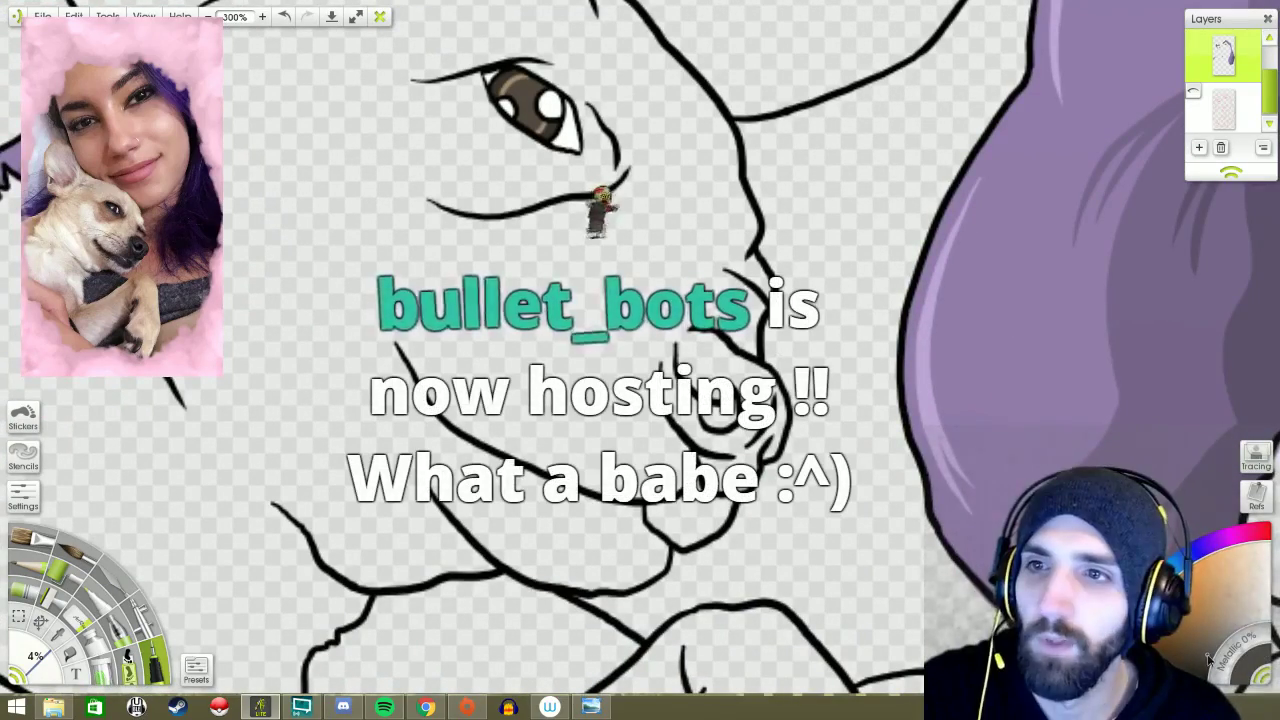
drag(650, 400, 550, 300)
mouse_move(552, 245)
mouse_down()
mouse_move(560, 315)
mouse_move(635, 300)
mouse_move(658, 330)
mouse_move(596, 240)
mouse_move(570, 240)
mouse_move(585, 258)
mouse_move(593, 235)
mouse_move(560, 258)
mouse_up()
mouse_move(585, 352)
mouse_down()
mouse_move(590, 375)
mouse_move(630, 372)
mouse_move(582, 346)
mouse_up()
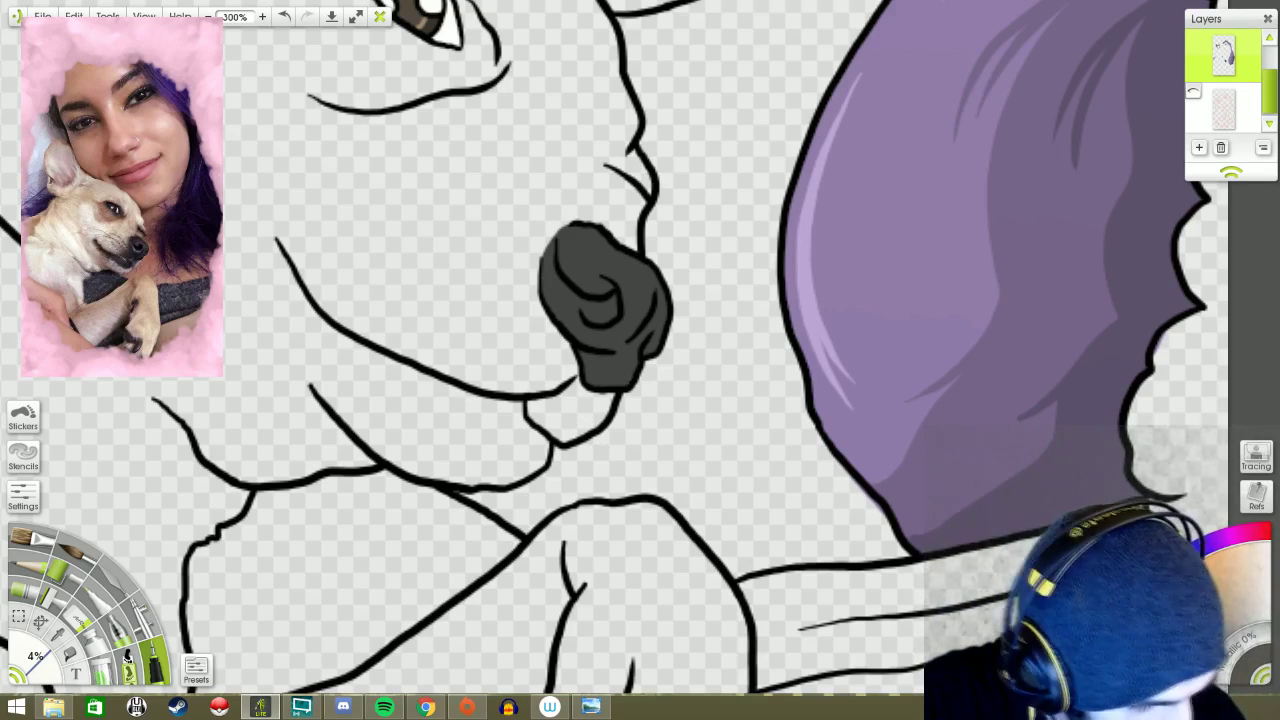
- Paint the dog's muzzle greyish brown below the nose and along the mouth line, tapering towards the cheek
mouse_move(468, 385)
mouse_down()
mouse_move(529, 368)
mouse_move(587, 333)
mouse_up()
mouse_move(600, 395)
mouse_down()
mouse_move(532, 410)
mouse_move(540, 419)
mouse_move(585, 395)
mouse_move(565, 380)
mouse_move(563, 355)
mouse_move(548, 387)
mouse_move(480, 380)
mouse_up()
drag(560, 300, 515, 400)
mouse_move(305, 382)
mouse_down()
mouse_move(356, 432)
mouse_move(455, 462)
mouse_up()
mouse_move(490, 476)
mouse_down()
mouse_move(523, 518)
mouse_move(476, 481)
mouse_up()
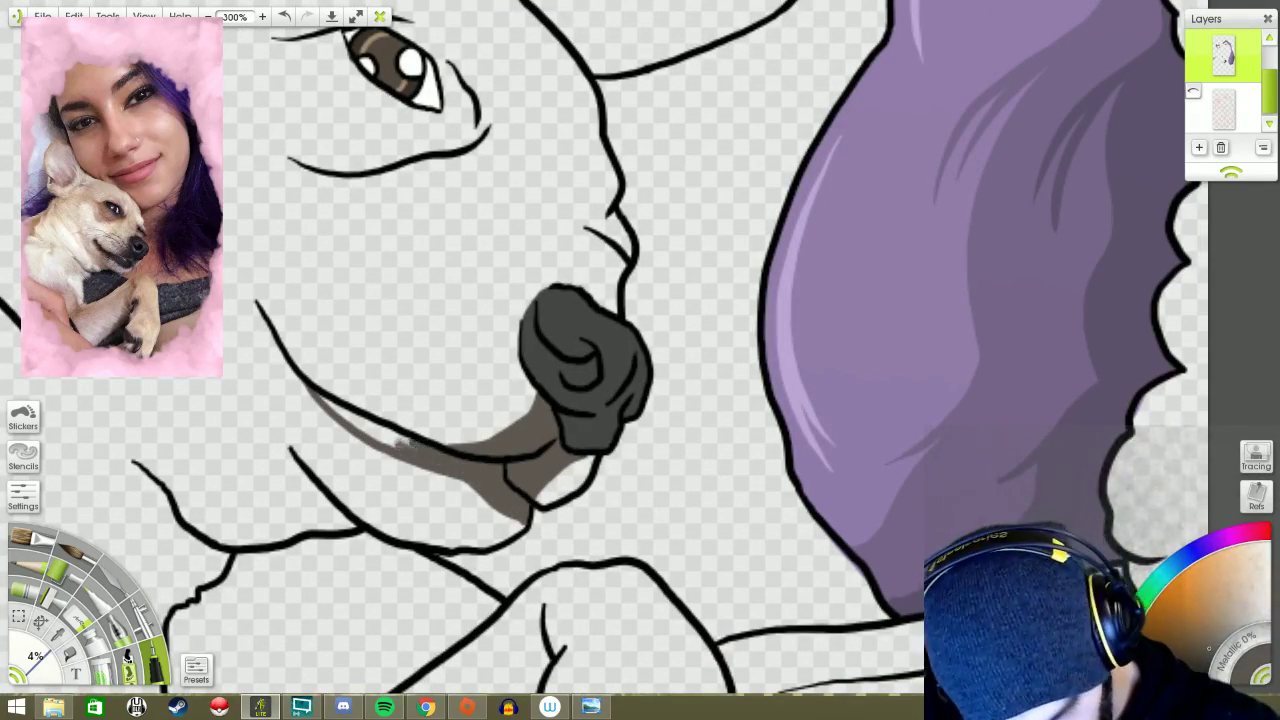
- Shade the dog's nose with darker grey, add light grey highlights around the nostril, and add tonal shading to the brown muzzle area
drag(560, 360, 637, 438)
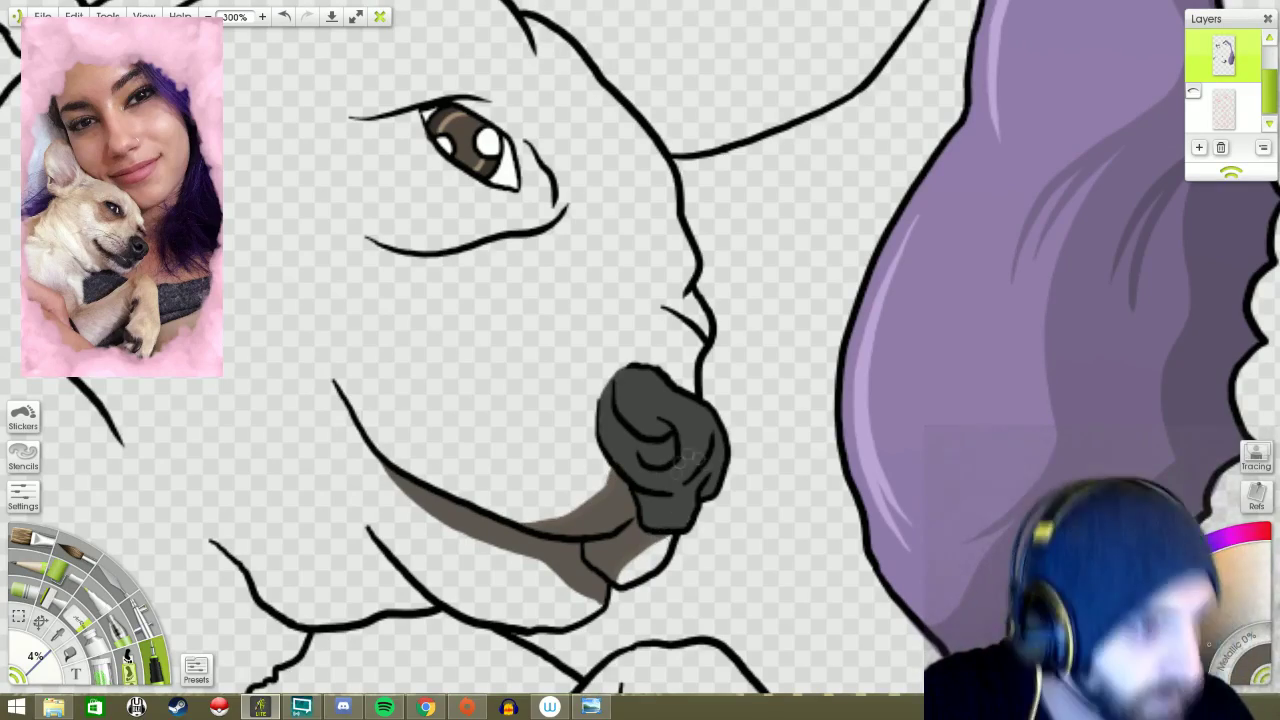
drag(698, 557, 498, 317)
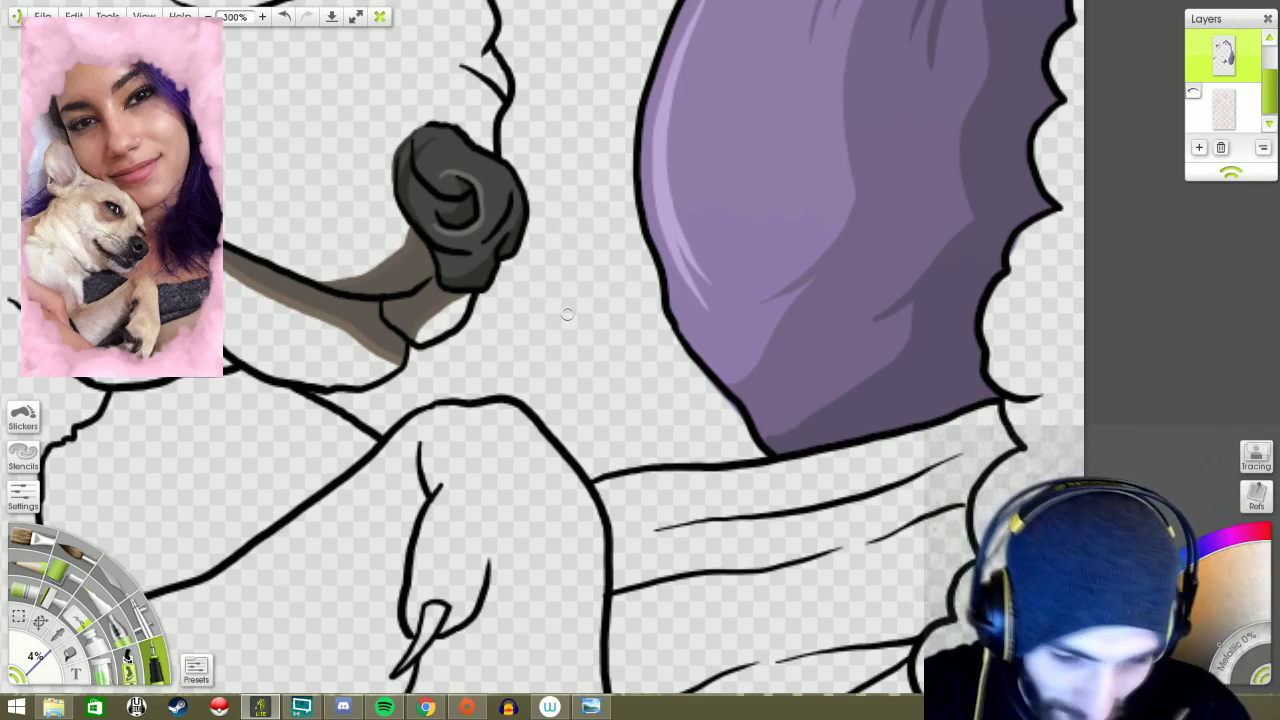
drag(462, 175, 534, 170)
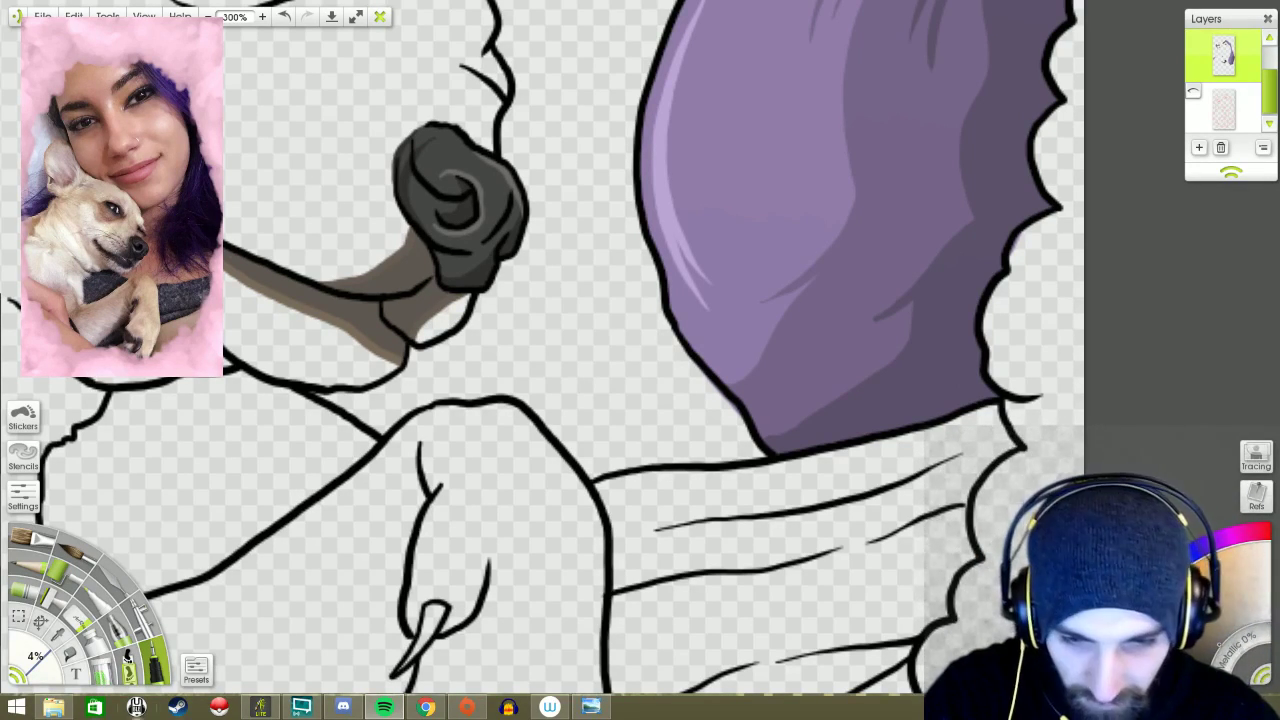
- Fill both claws on the dog's front paw with flat greyish brown
scroll(660, 408, down, 5)
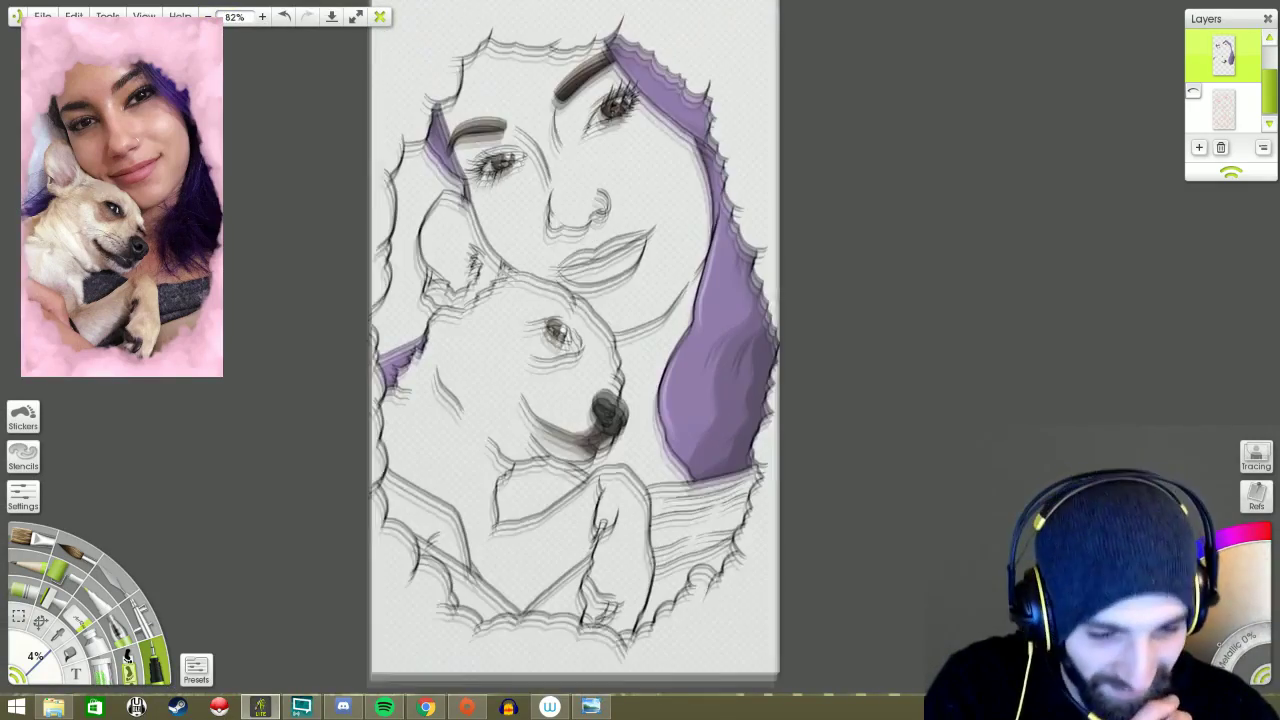
scroll(638, 347, up, 5)
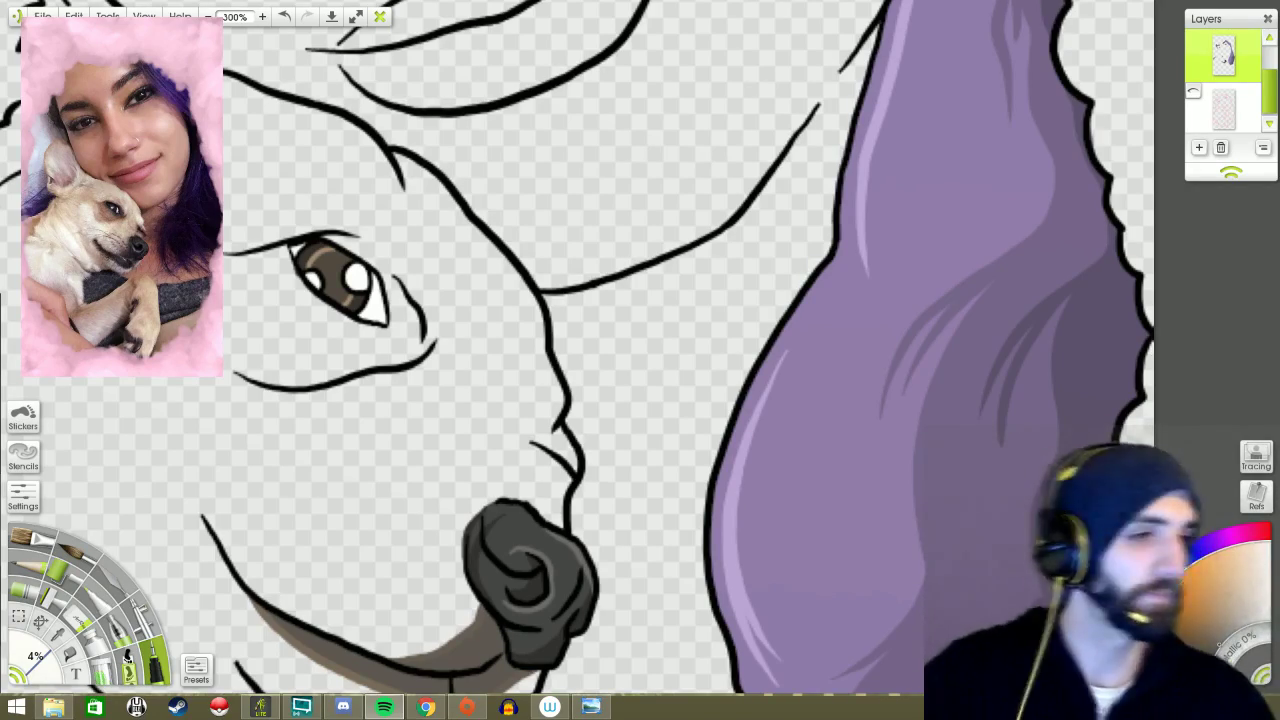
scroll(640, 360, down, 2)
scroll(640, 360, up, 2)
scroll(714, 354, down, 5)
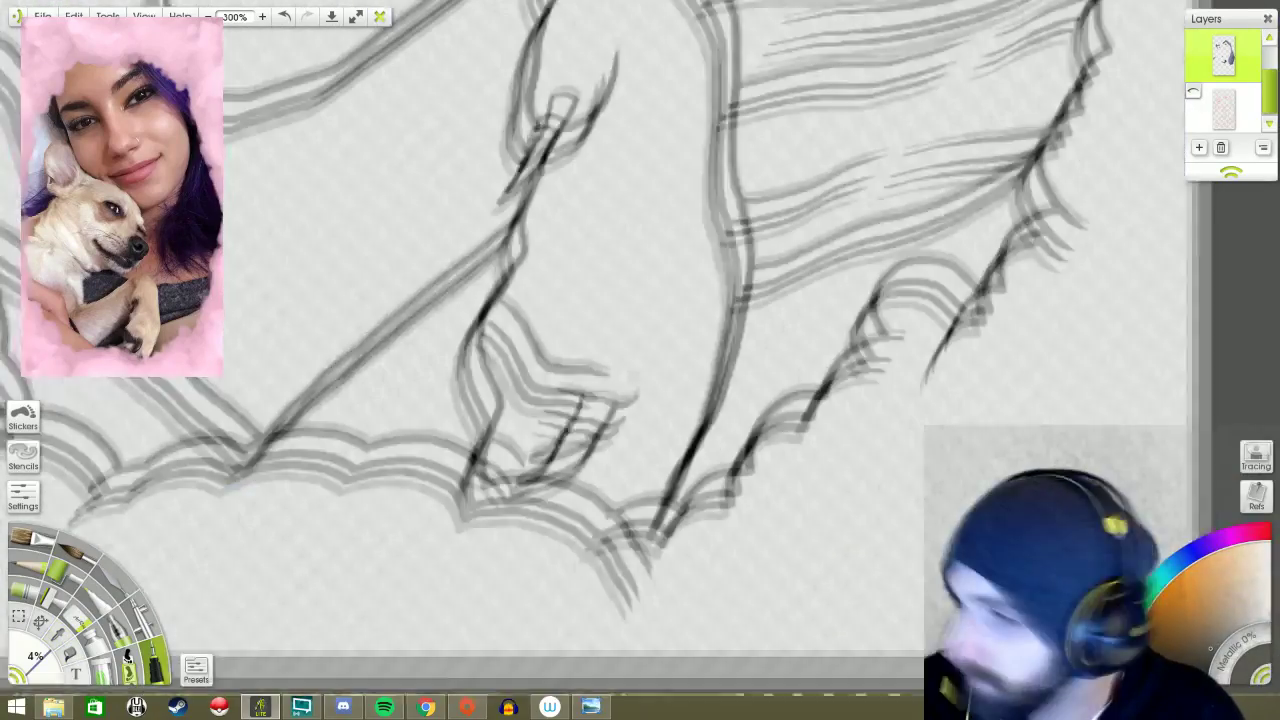
mouse_move(508, 208)
mouse_down()
mouse_move(466, 278)
mouse_move(494, 240)
mouse_move(482, 256)
mouse_up()
mouse_move(530, 508)
mouse_down()
mouse_move(488, 562)
mouse_move(530, 528)
mouse_up()
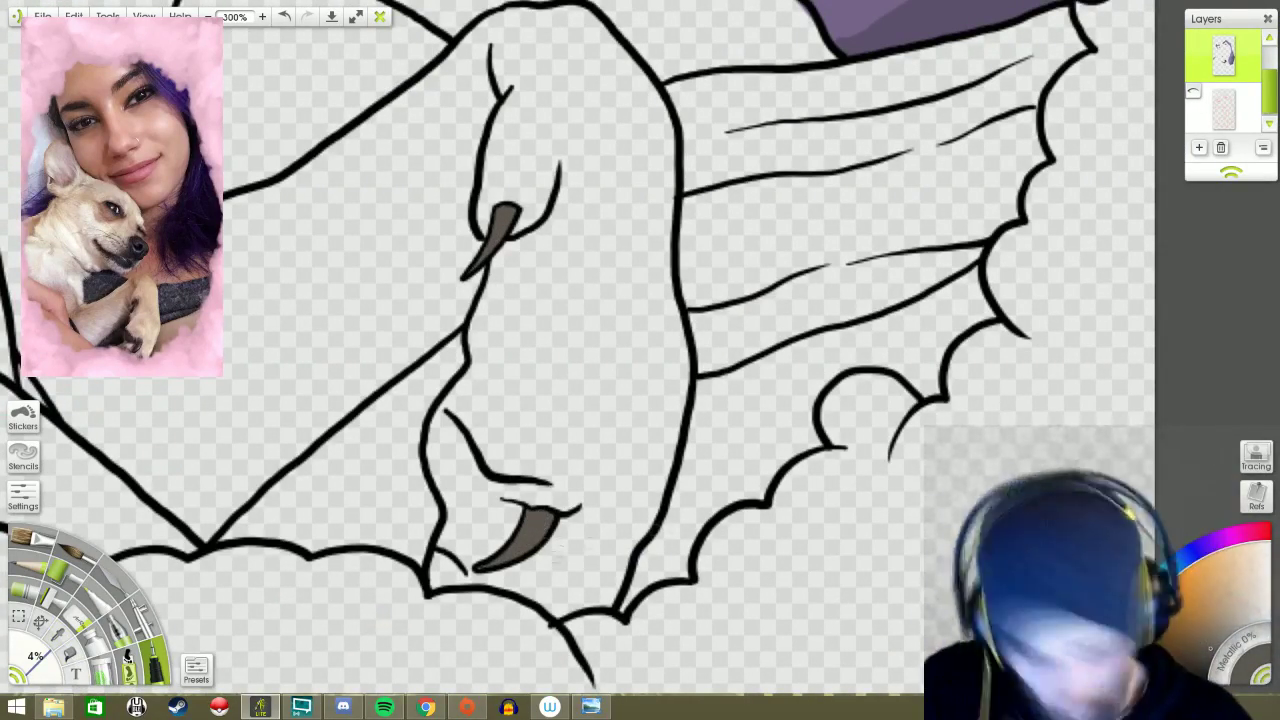
- Paint the dog's paw pad greyish brown, and add darker shading and lighter highlights to the pad and both claws
drag(506, 485, 440, 452)
mouse_move(432, 408)
mouse_down()
mouse_move(451, 461)
mouse_move(449, 418)
mouse_move(484, 453)
mouse_move(464, 414)
mouse_up()
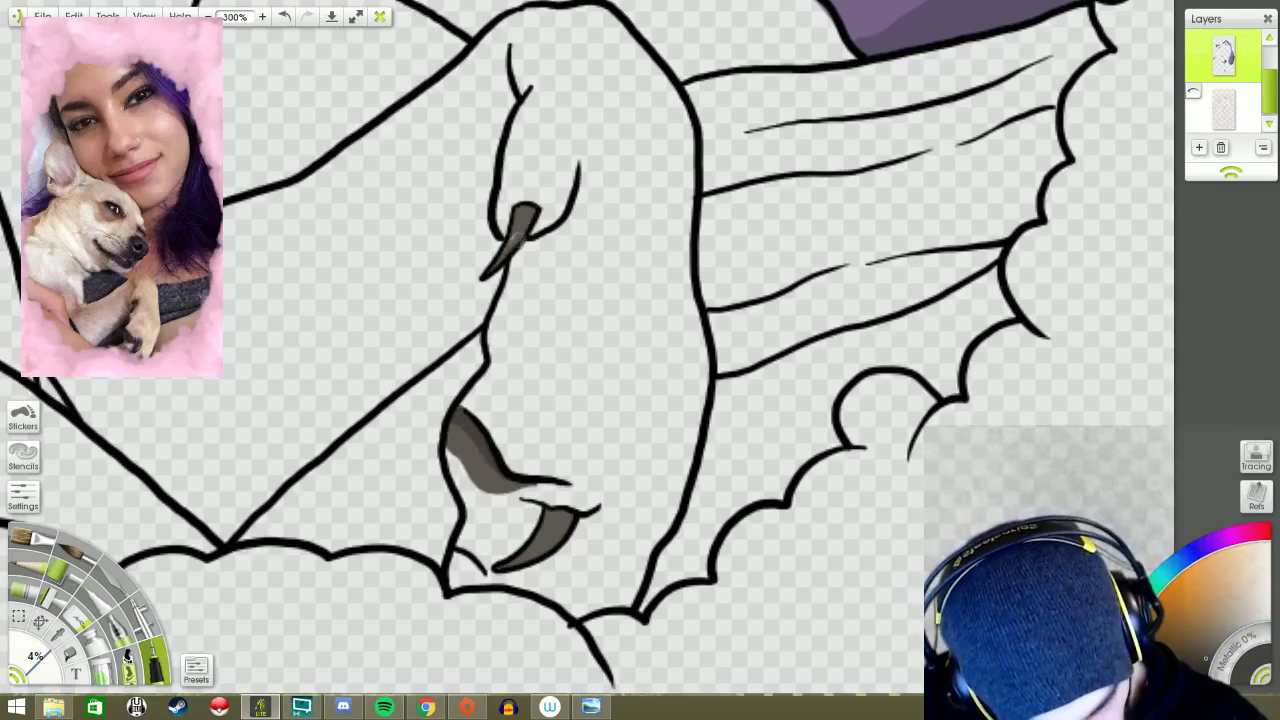
scroll(515, 245, down, 3)
mouse_move(552, 260)
mouse_down()
mouse_move(500, 308)
mouse_move(528, 284)
mouse_up()
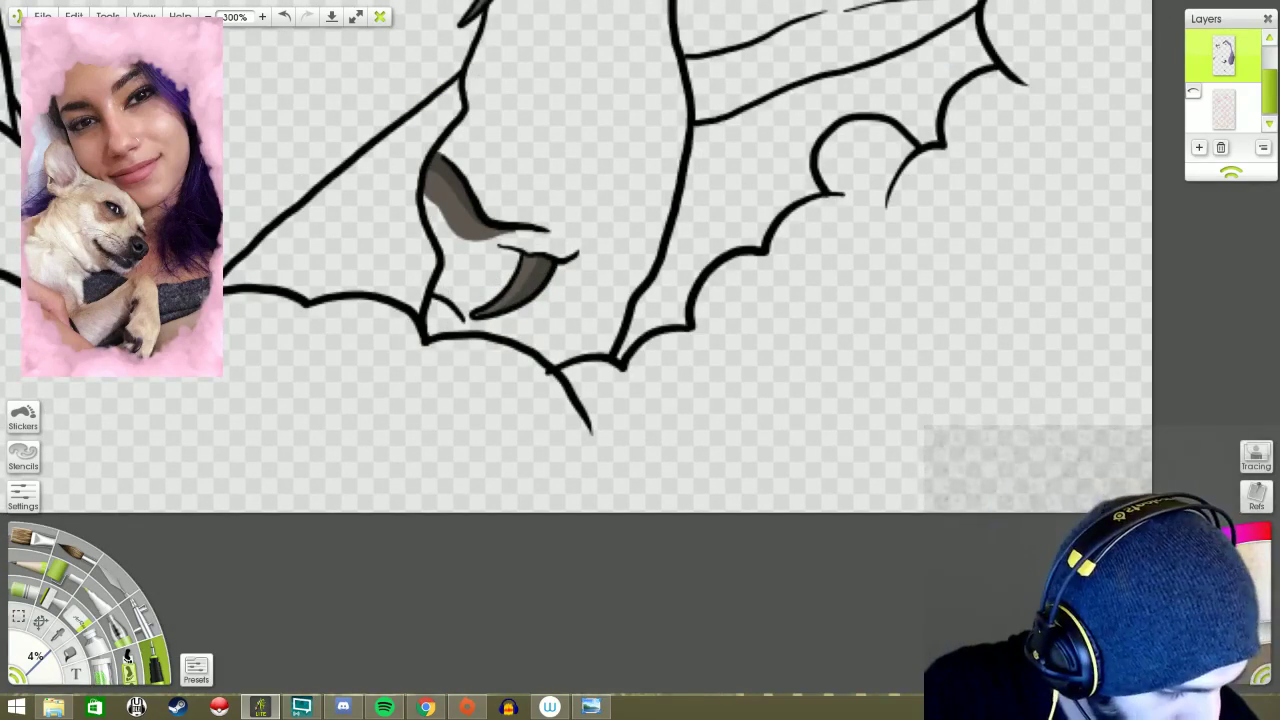
scroll(516, 276, up, 3)
scroll(516, 276, left, 1)
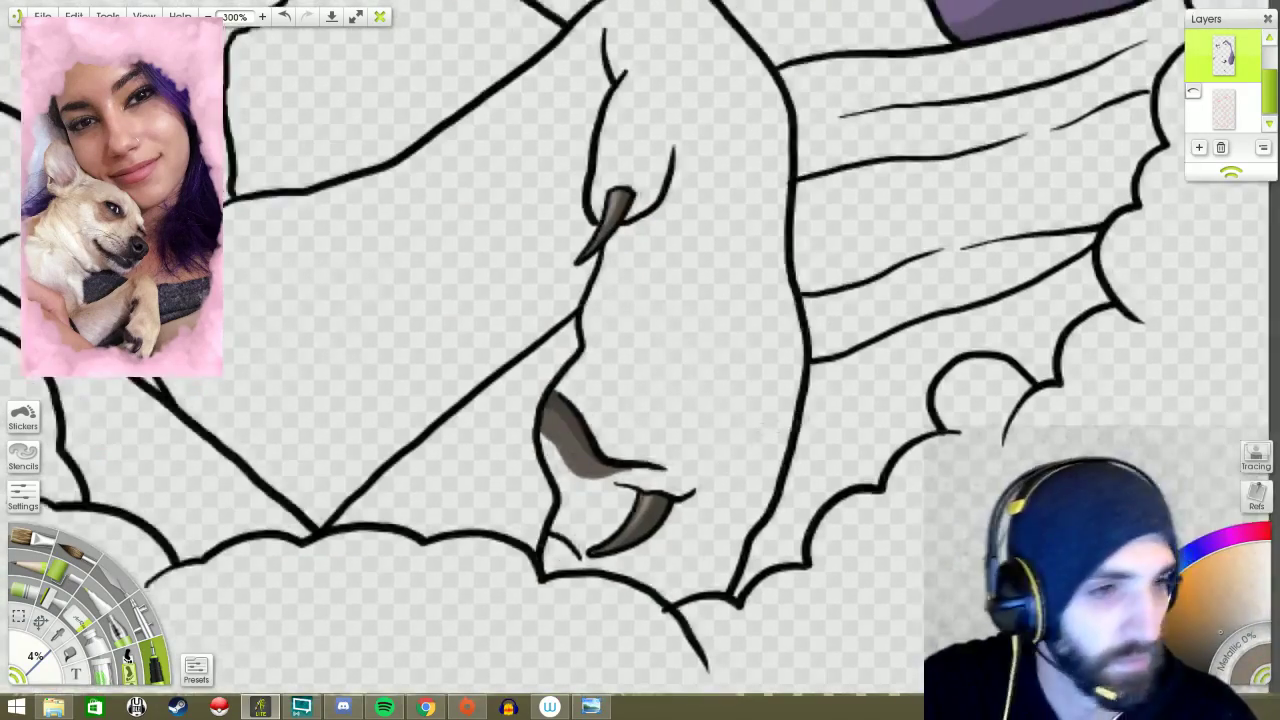
scroll(516, 276, down, 1)
scroll(620, 350, down, 5)
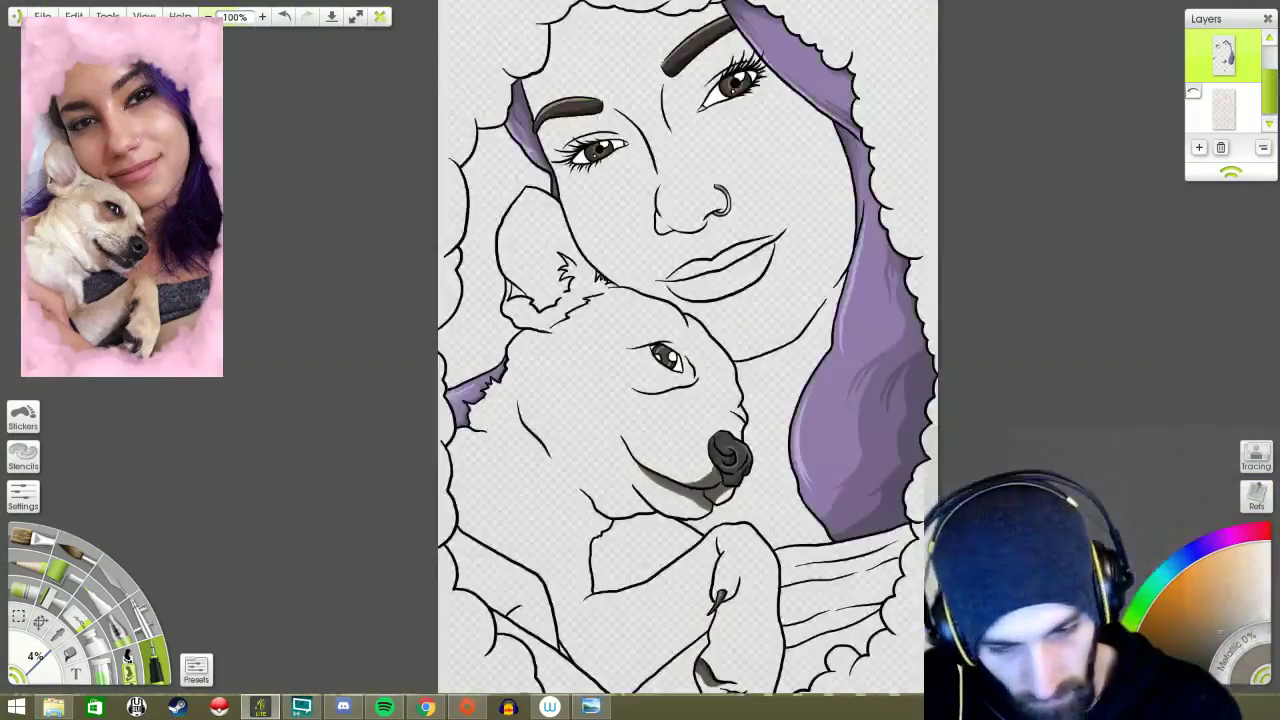